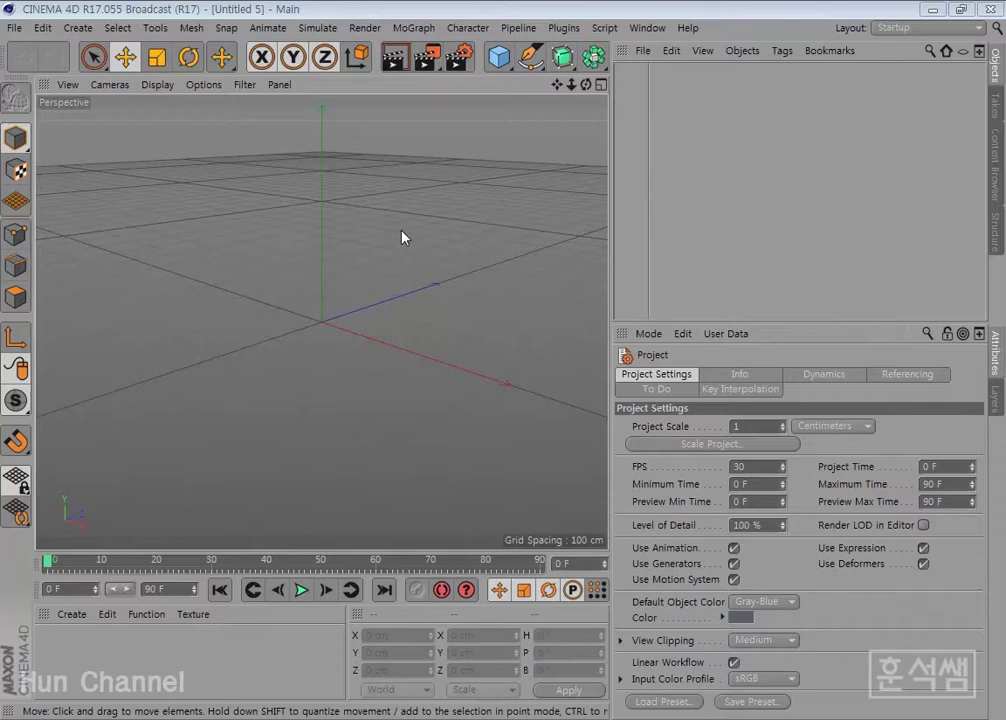
# Add a Cube primitive to the scene
pyautogui.moveTo(612, 205); pyautogui.dragTo(677, 226)
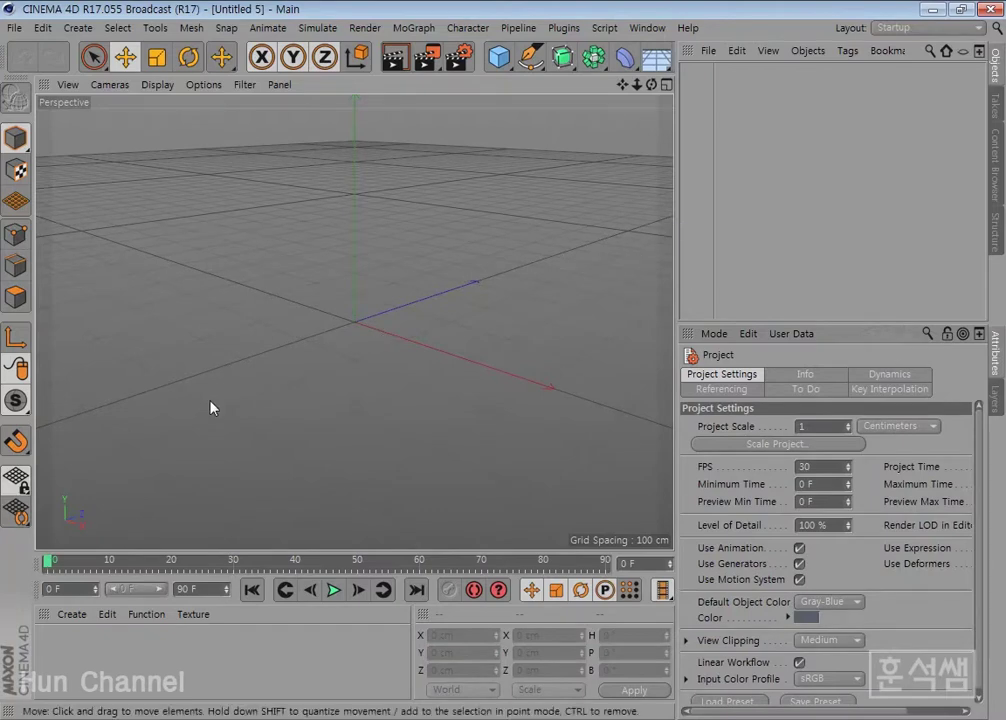
pyautogui.moveTo(319, 365)
pyautogui.keyDown('alt'); pyautogui.mouseDown()
pyautogui.moveTo(402, 381)
pyautogui.moveTo(393, 371)
pyautogui.mouseUp(); pyautogui.keyUp('alt')
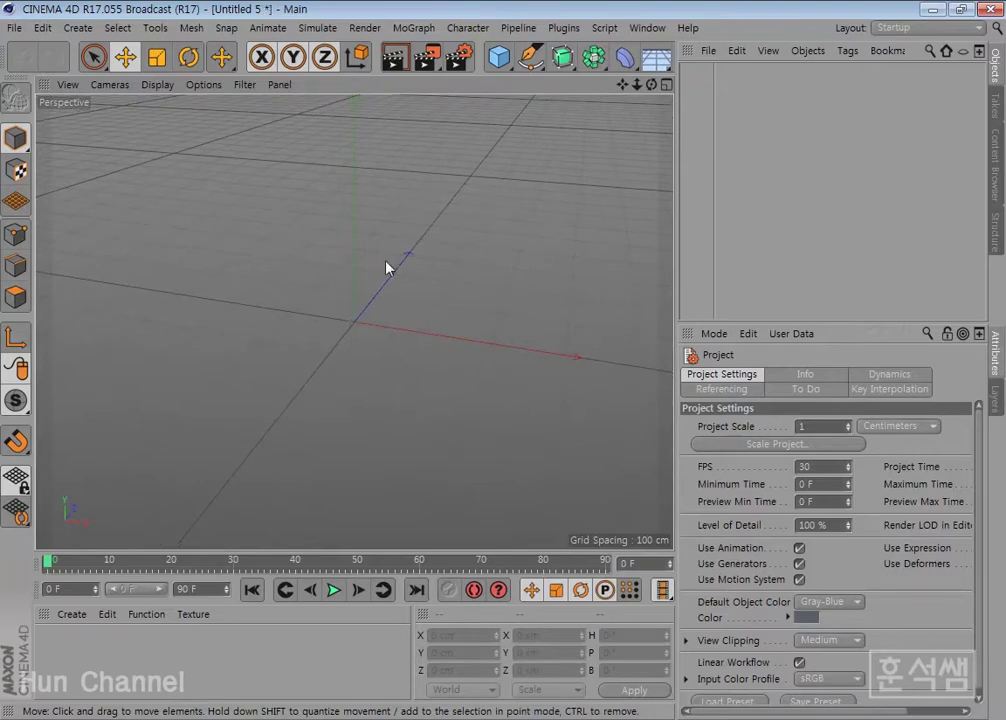
pyautogui.click(500, 58)
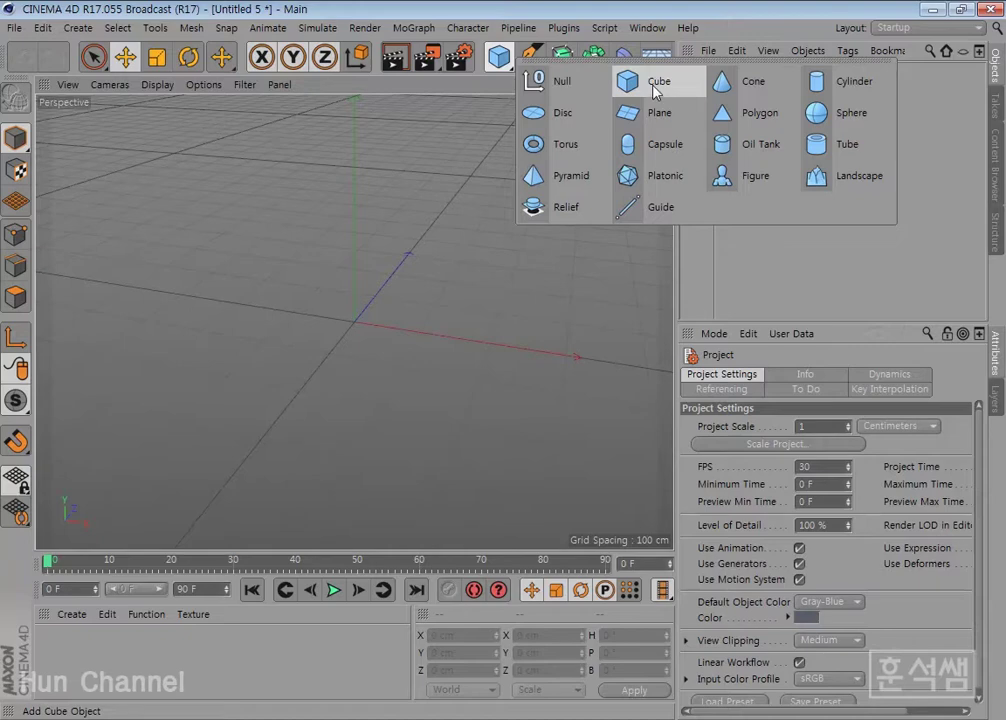
pyautogui.click(655, 91)
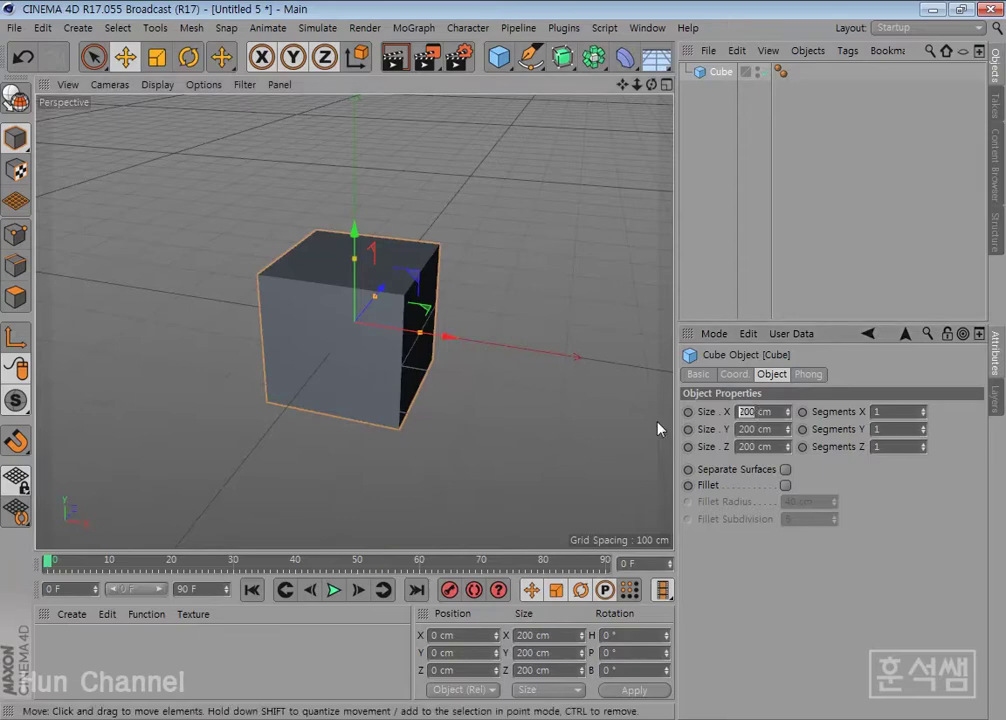
# Resize the cube to 50 cm in X and 10 cm in Z
pyautogui.write('50')
pyautogui.press('Return')
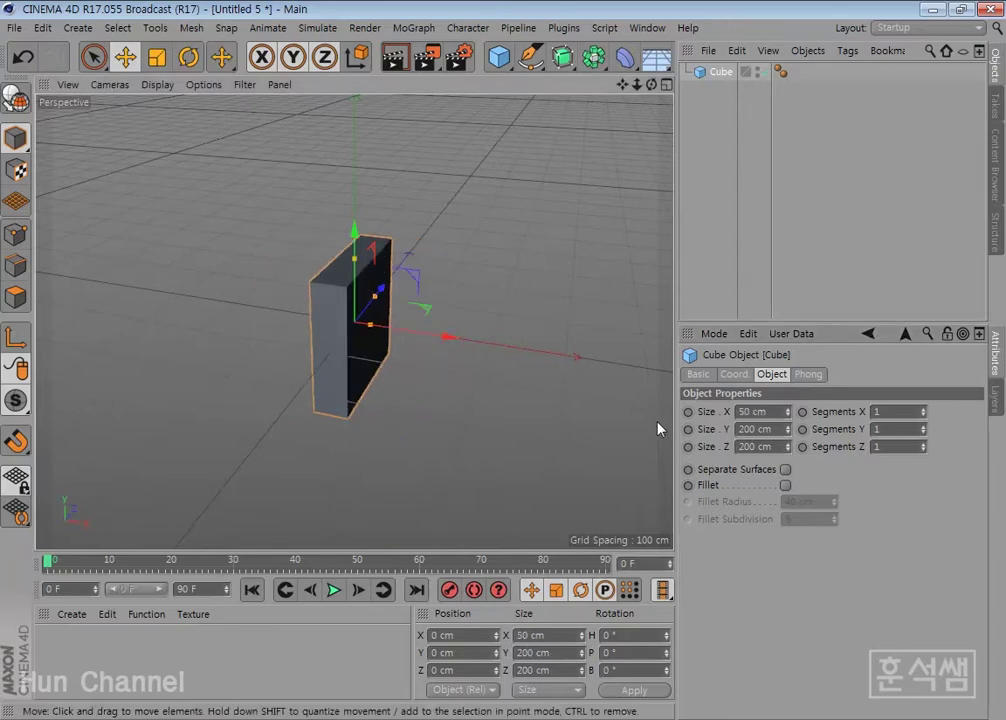
pyautogui.doubleClick(757, 447)
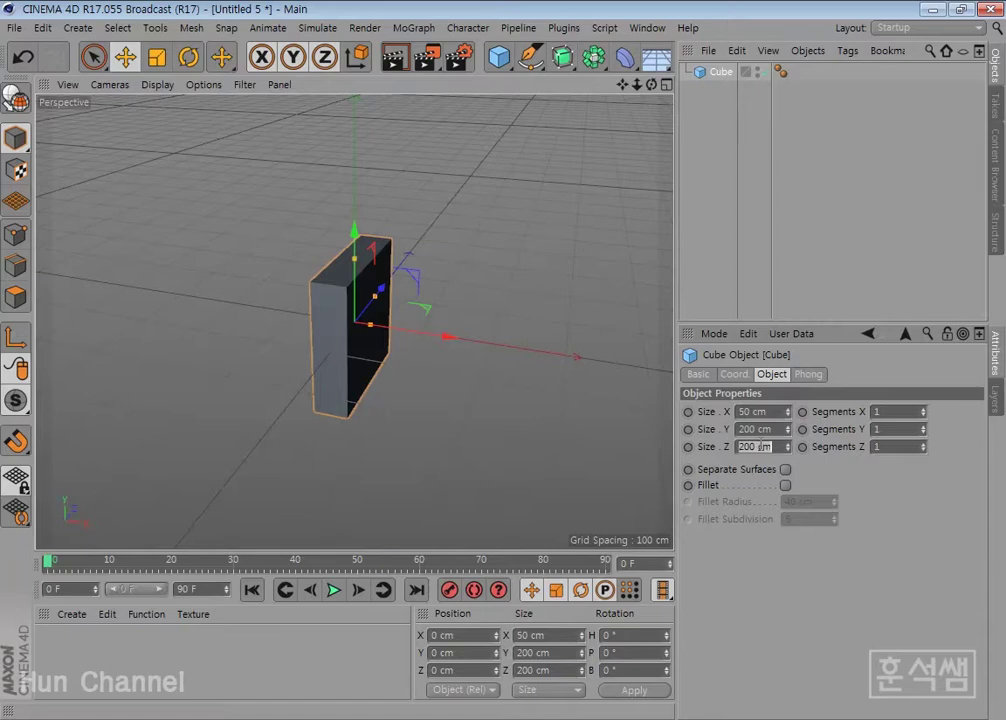
pyautogui.write('10')
pyautogui.press('Return')
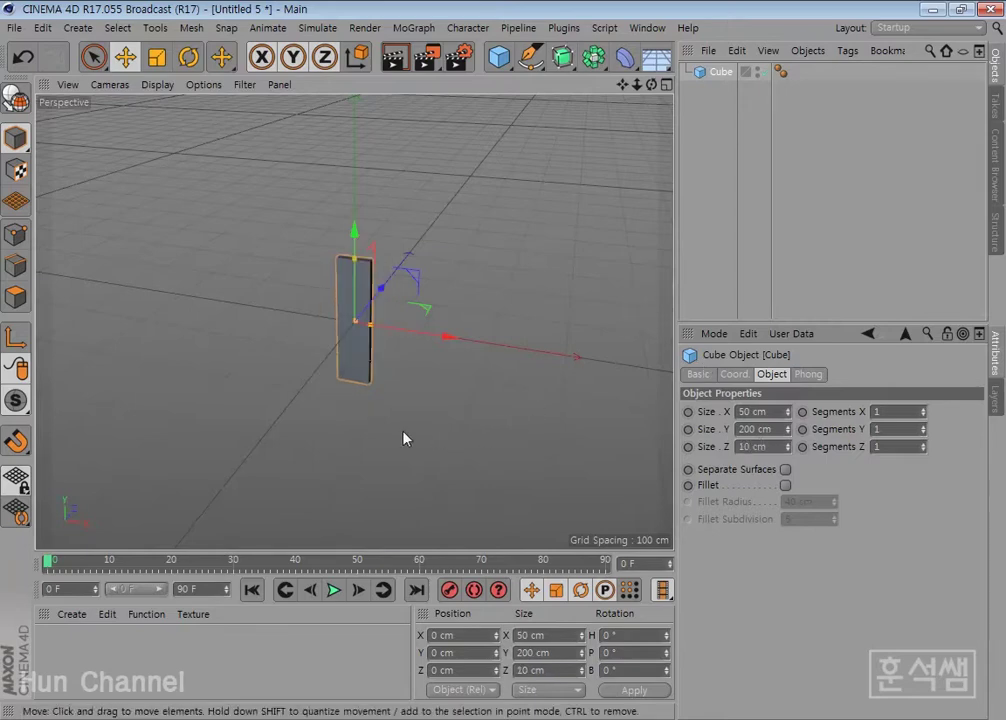
# Ctrl-drag the panel along X to make copies, then select all four panels
pyautogui.keyDown('alt'); pyautogui.moveTo(405, 424); pyautogui.dragTo(432, 428); pyautogui.keyUp('alt')
pyautogui.keyDown('alt'); pyautogui.moveTo(370, 413); pyautogui.dragTo(357, 404); pyautogui.keyUp('alt')
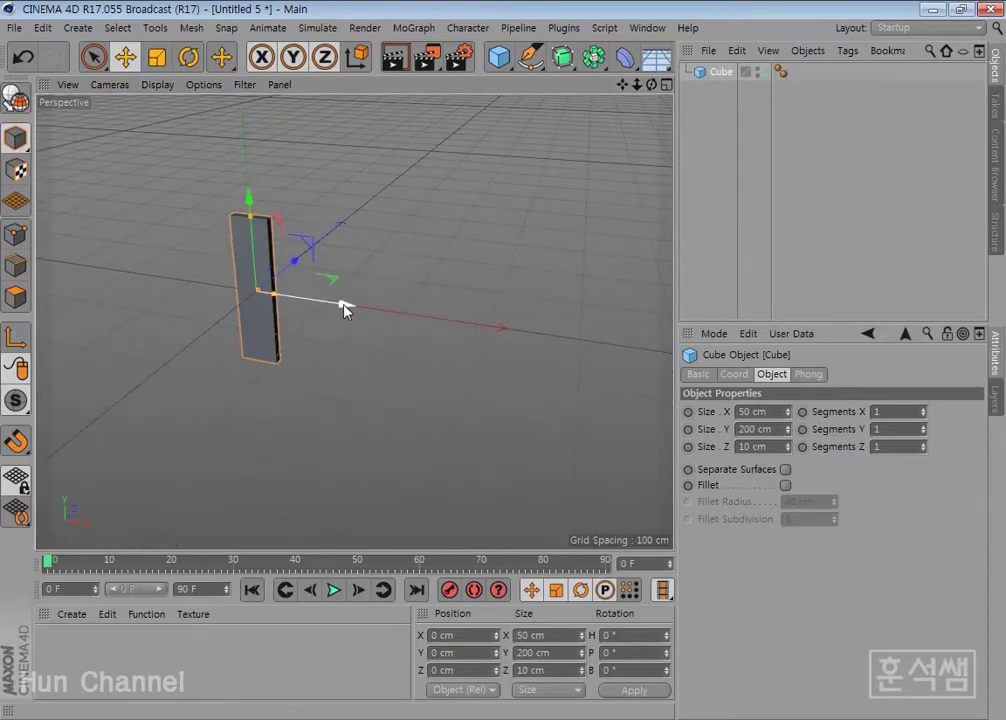
pyautogui.keyDown('ctrl'); pyautogui.moveTo(345, 311); pyautogui.dragTo(486, 347); pyautogui.keyUp('ctrl')
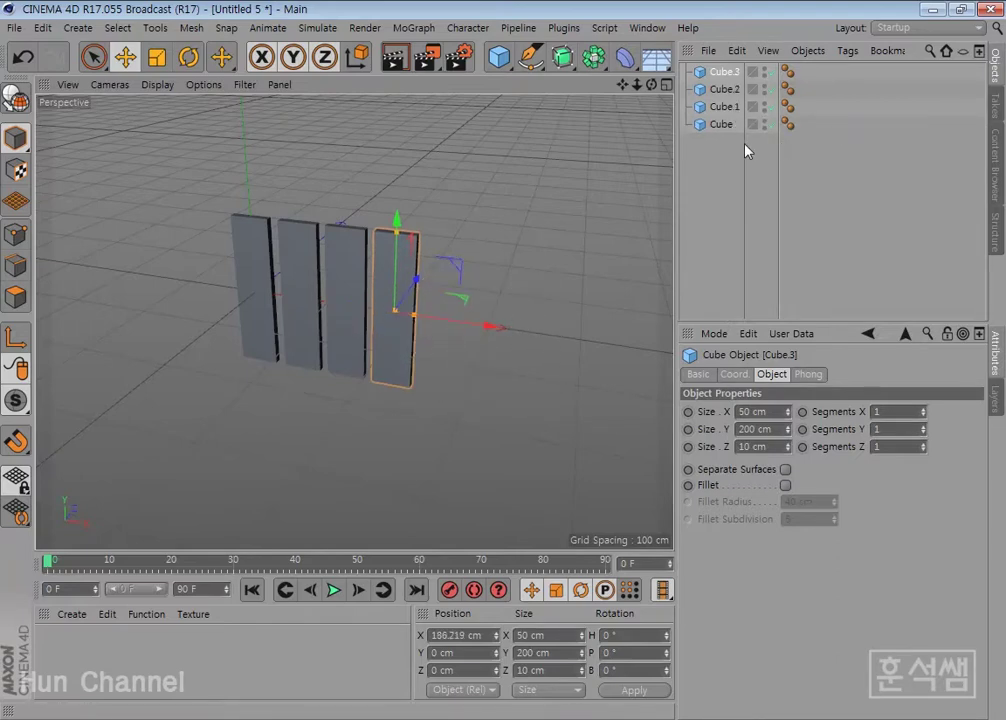
pyautogui.keyDown('shift'); pyautogui.click(724, 126); pyautogui.keyUp('shift')
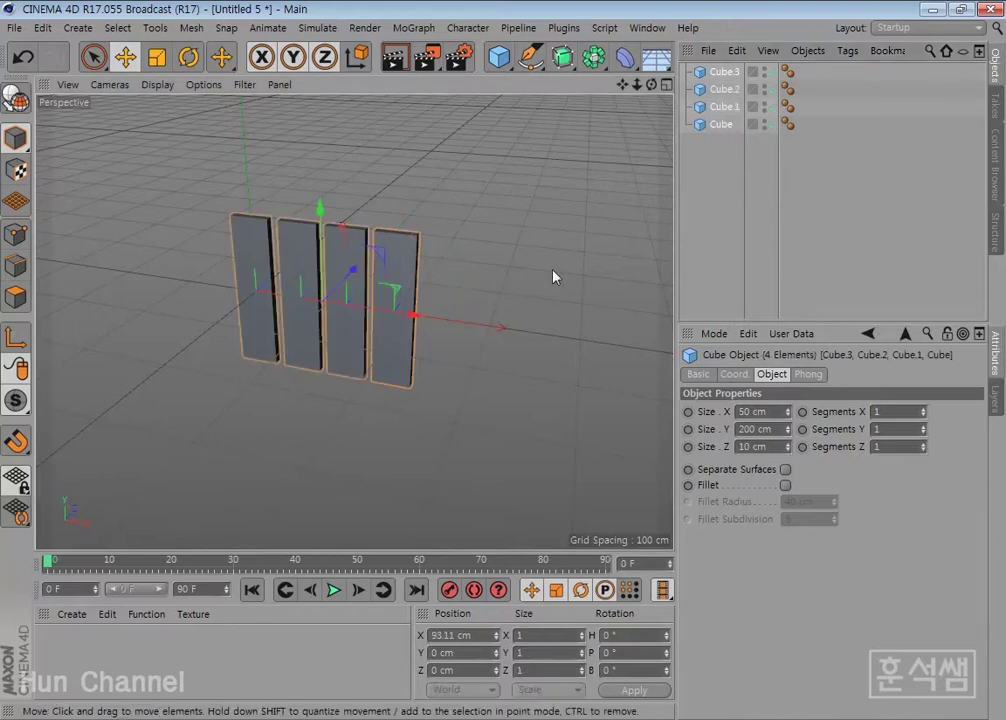
# Duplicate Cube.3 to the right as Cube.4 and select all five panels
pyautogui.click(812, 296)
pyautogui.click(724, 72)
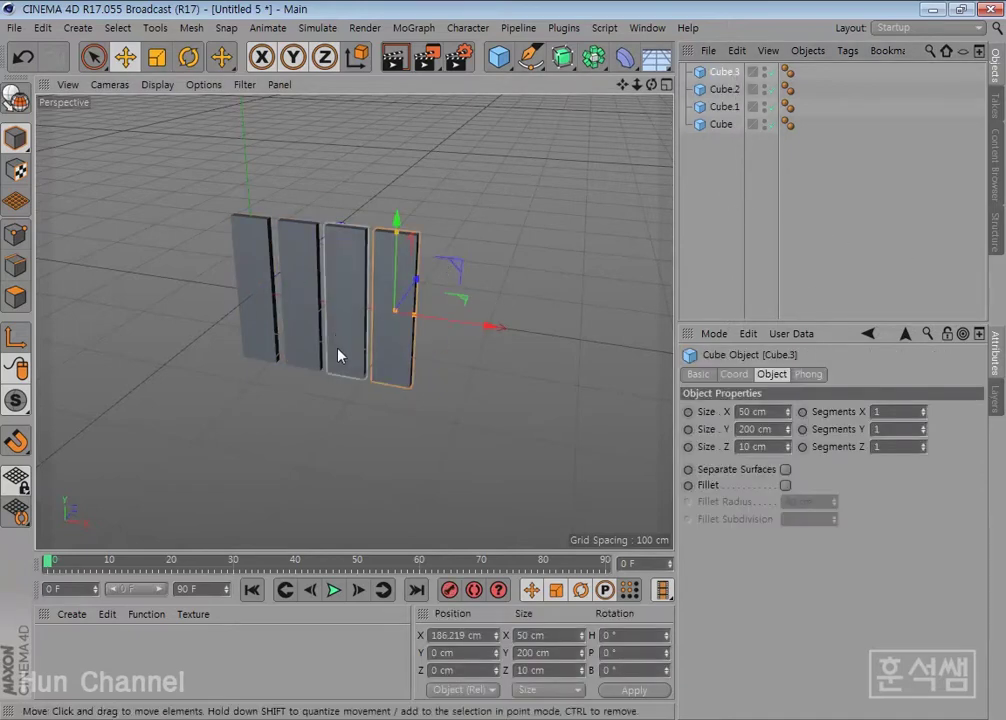
pyautogui.keyDown('ctrl'); pyautogui.moveTo(505, 330); pyautogui.dragTo(545, 342); pyautogui.keyUp('ctrl')
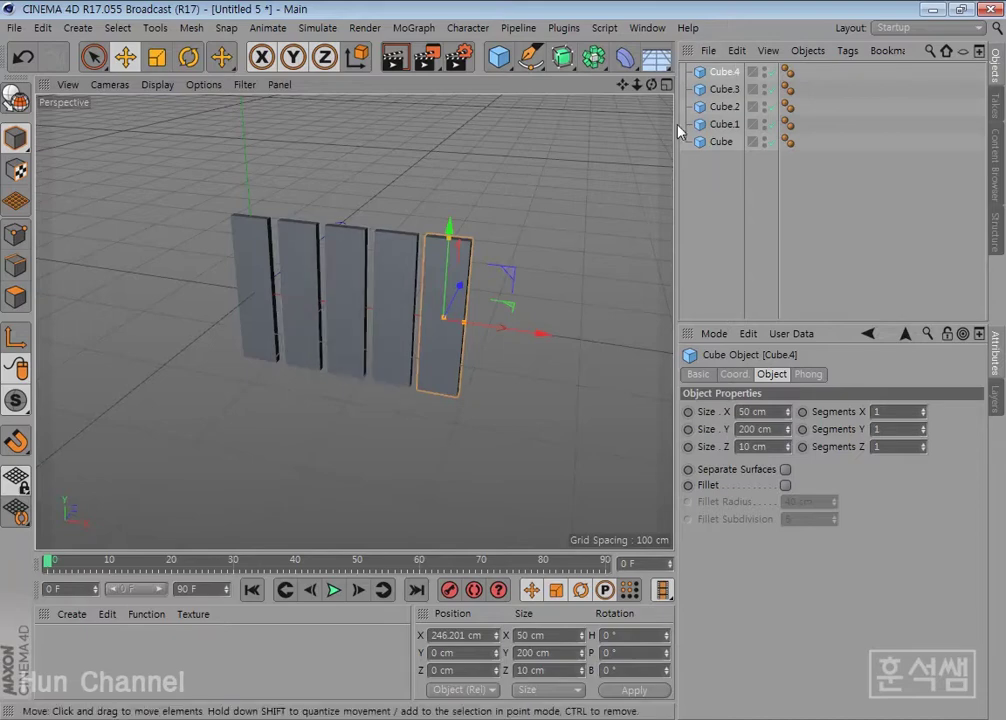
pyautogui.keyDown('shift'); pyautogui.click(724, 143); pyautogui.keyUp('shift')
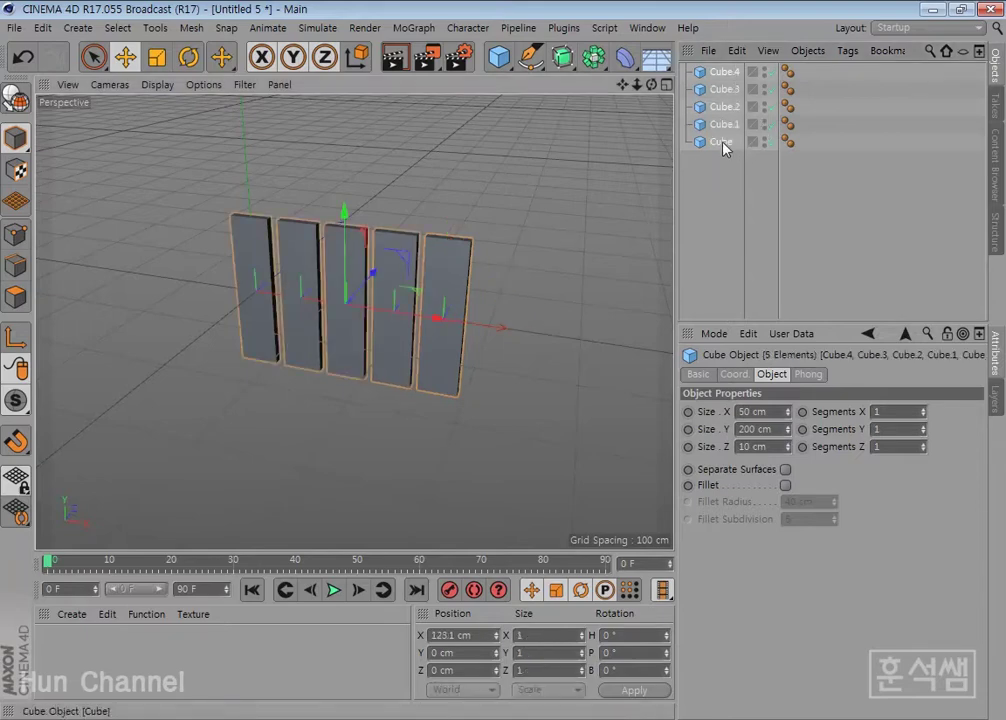
# Use Make Editable on the five selected cubes to turn them into polygon objects
pyautogui.rightClick(724, 146)
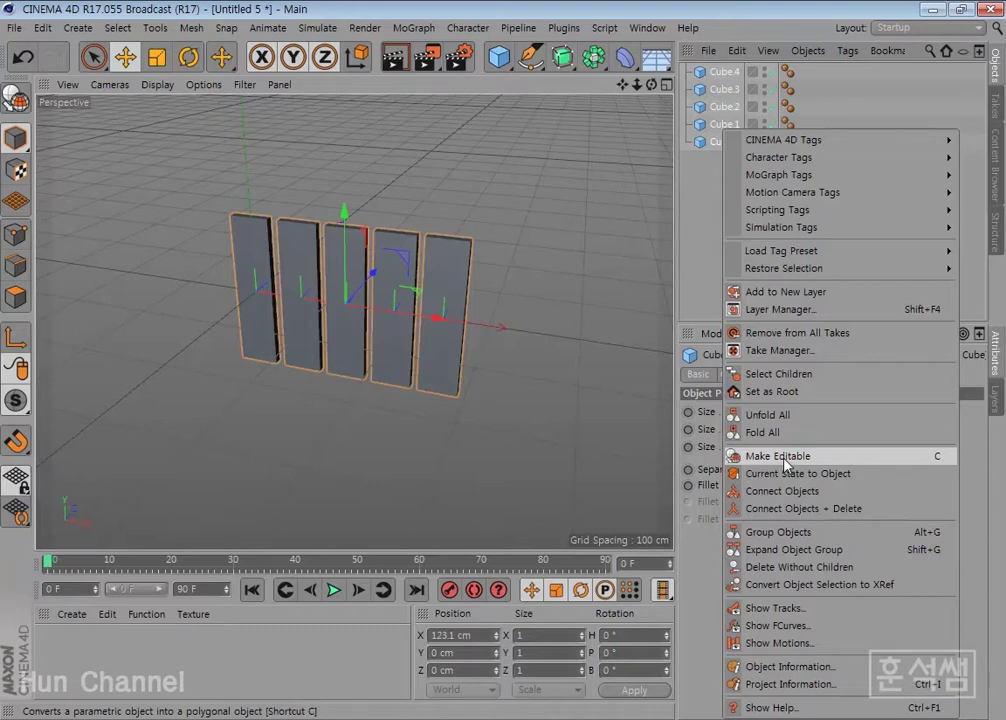
pyautogui.click(783, 457)
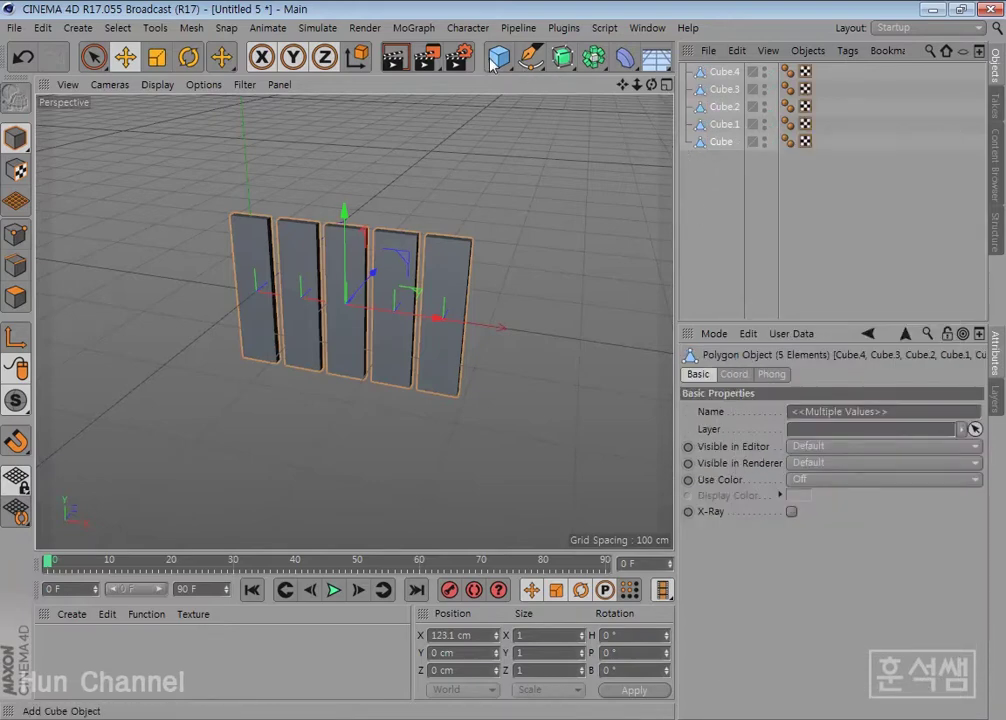
pyautogui.click(414, 28)
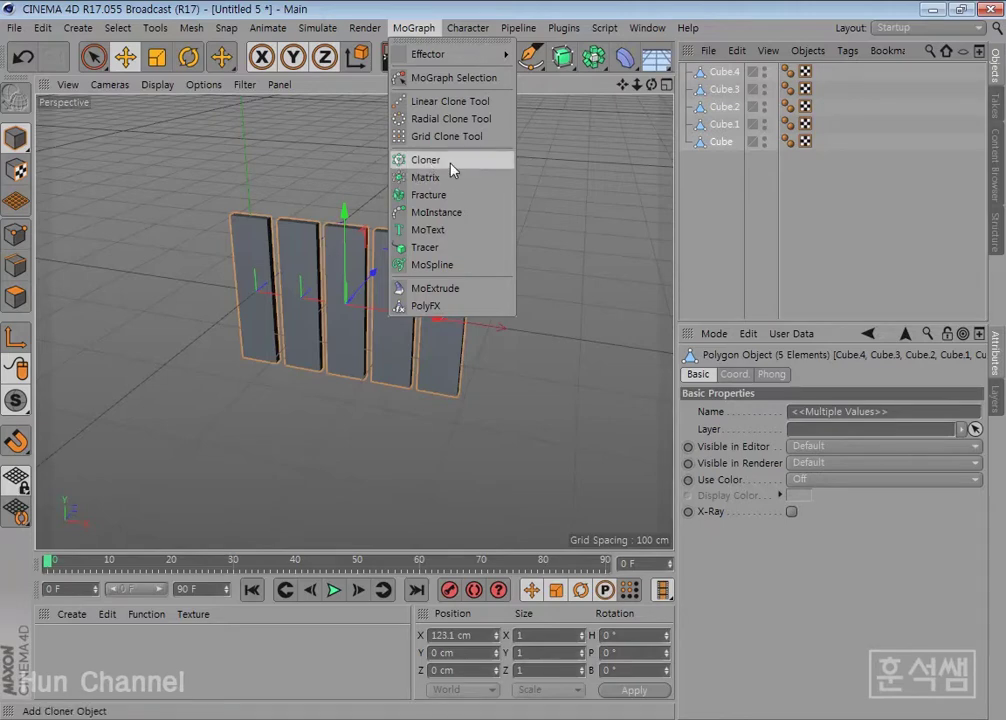
# Add a MoGraph Fracture object and nest all five panels under it
pyautogui.click(694, 183)
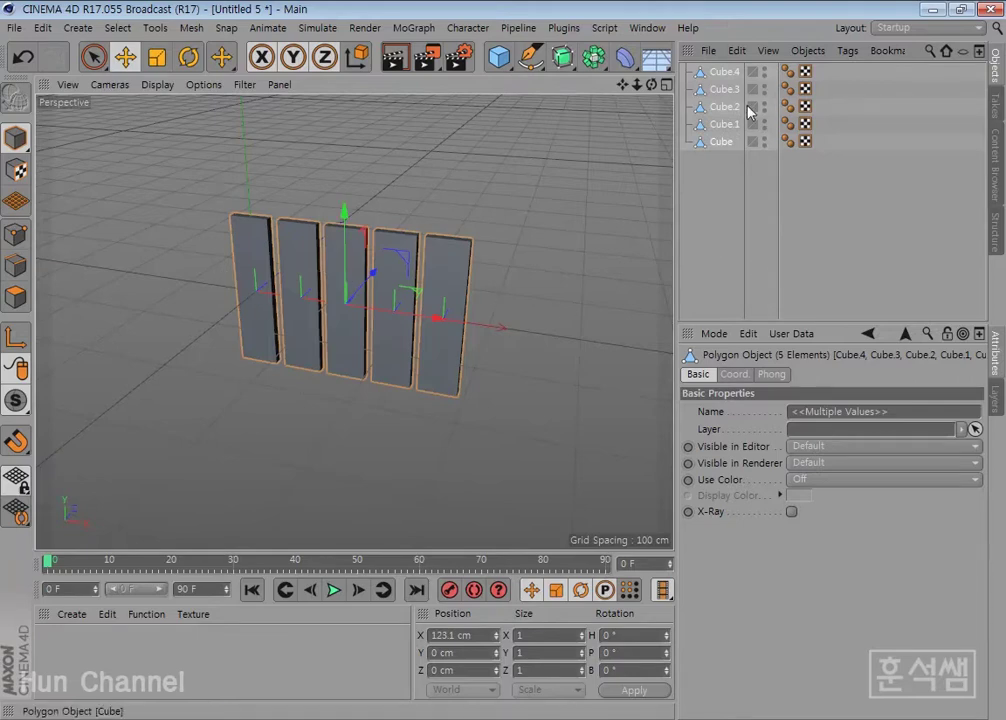
pyautogui.click(416, 30)
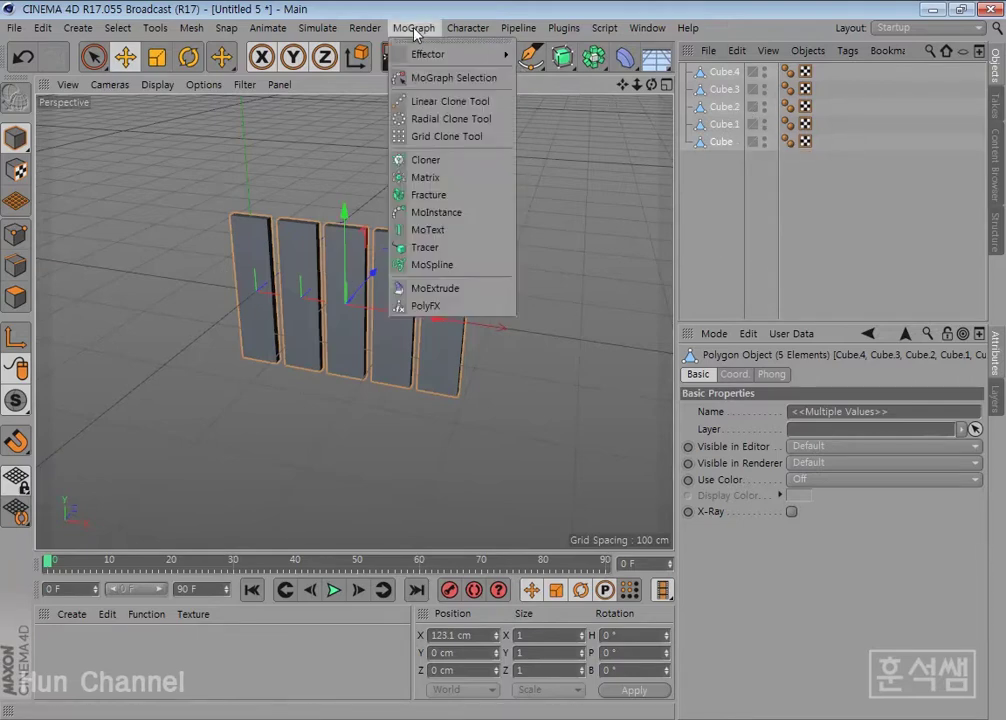
pyautogui.click(441, 196)
pyautogui.click(730, 90)
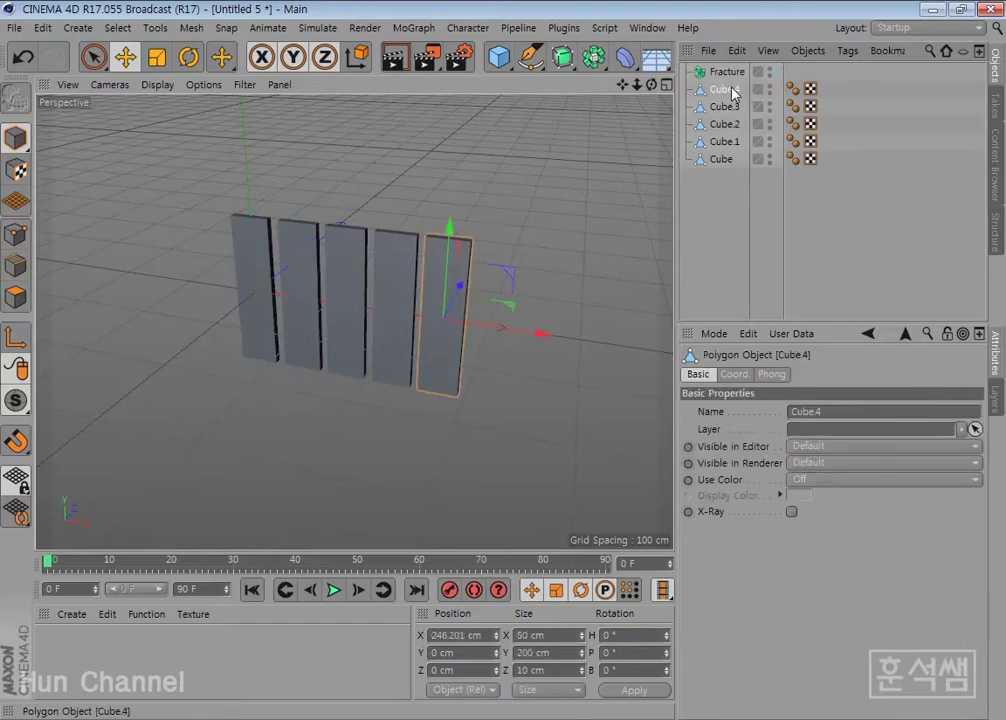
pyautogui.keyDown('shift'); pyautogui.click(721, 159); pyautogui.keyUp('shift')
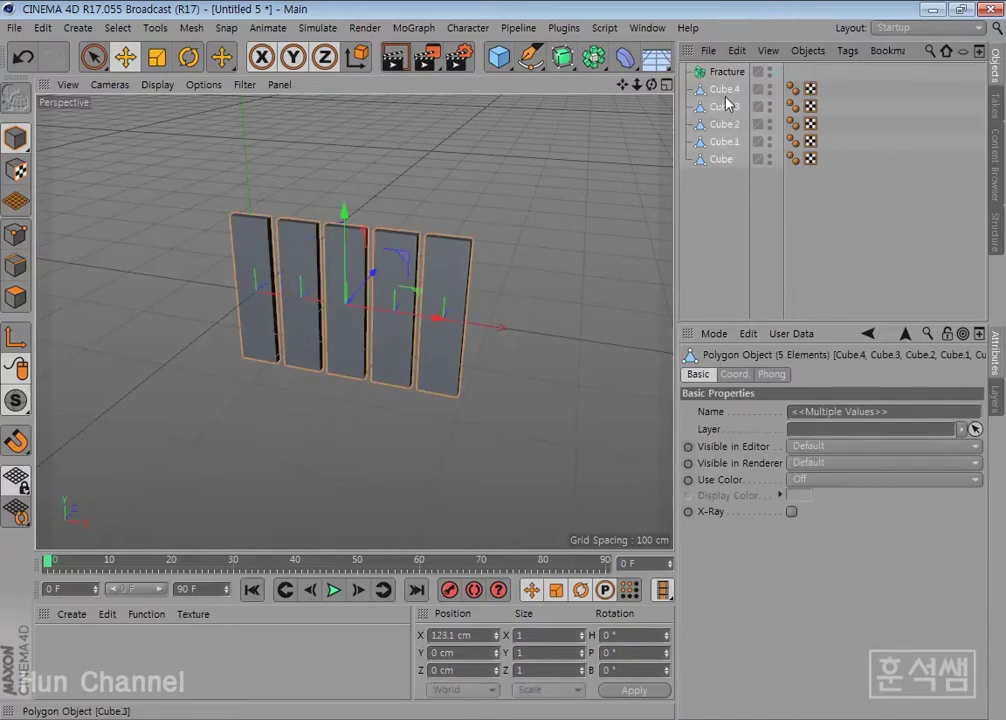
pyautogui.moveTo(724, 97); pyautogui.dragTo(729, 75)
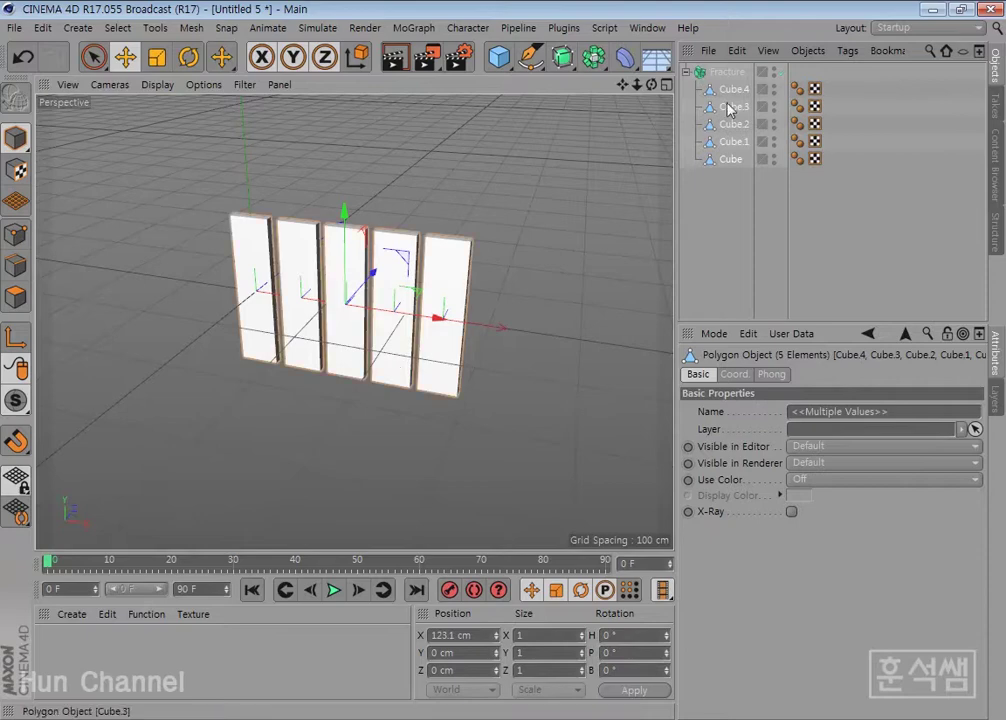
# Confirm the Fracture object's mode is Straight
pyautogui.click(733, 73)
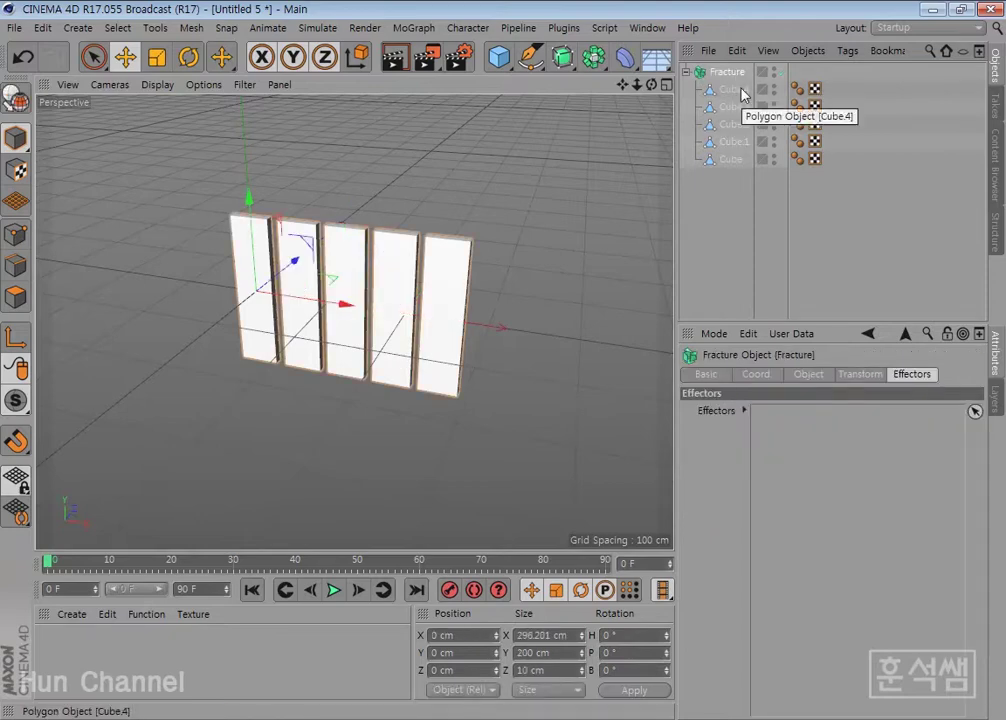
pyautogui.click(812, 376)
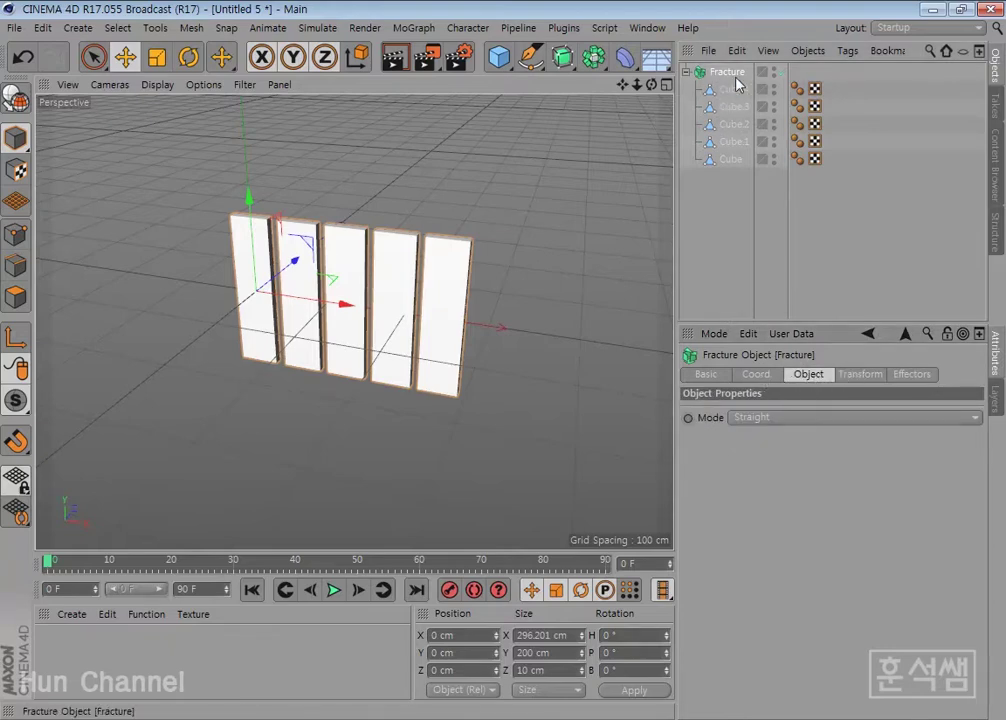
pyautogui.click(414, 27)
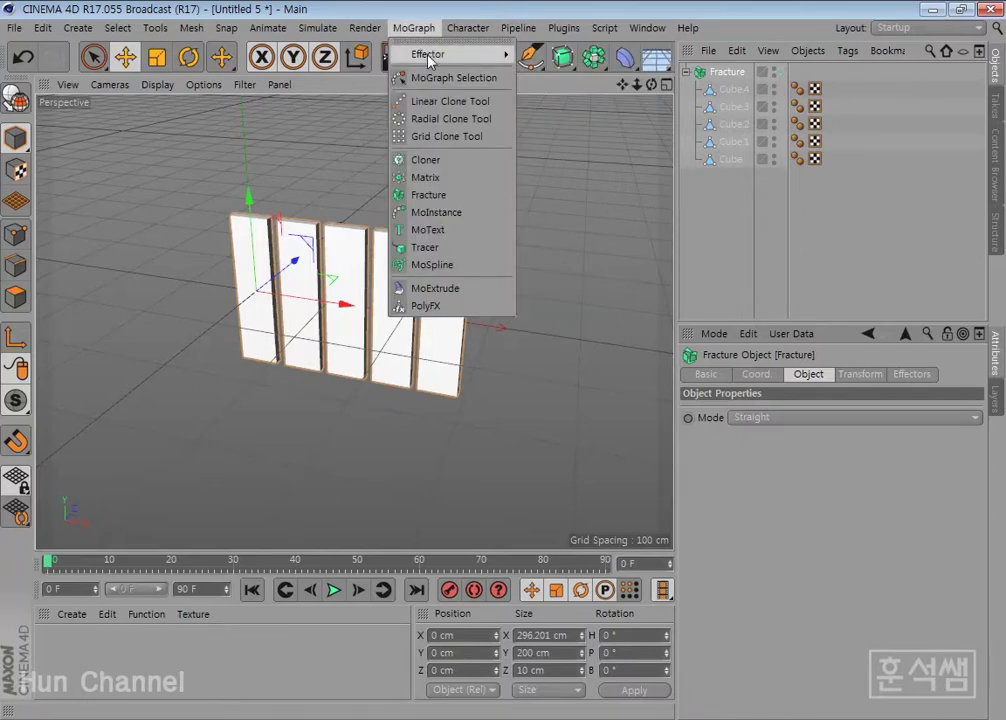
pyautogui.moveTo(440, 54)
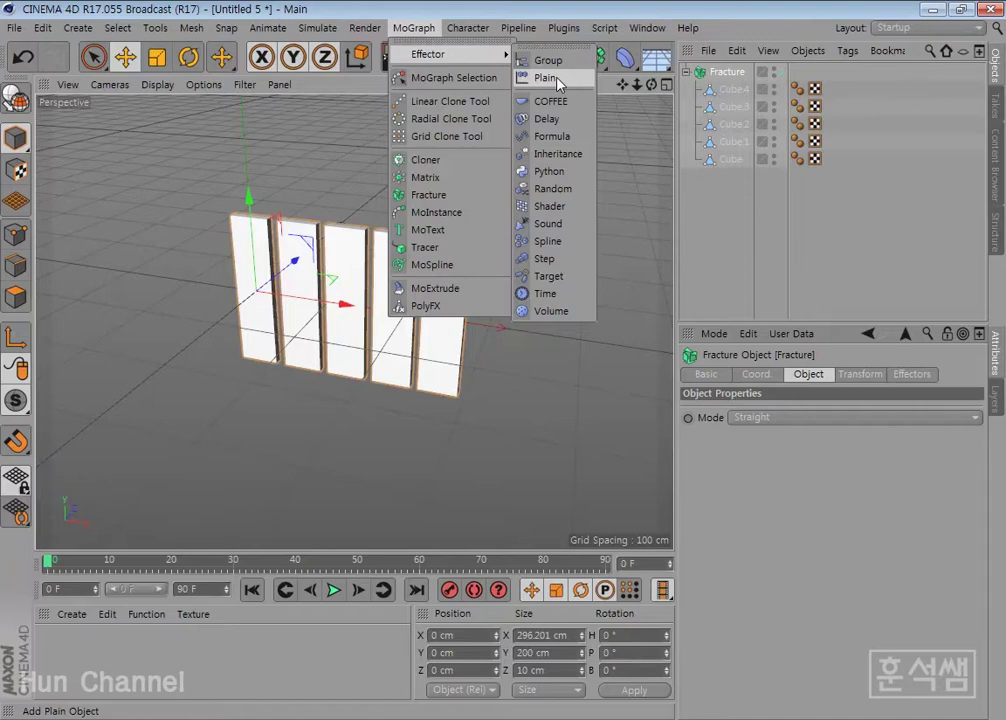
# Add a Plain effector, review its Parameter tab, and open its falloff Shape list
pyautogui.click(546, 78)
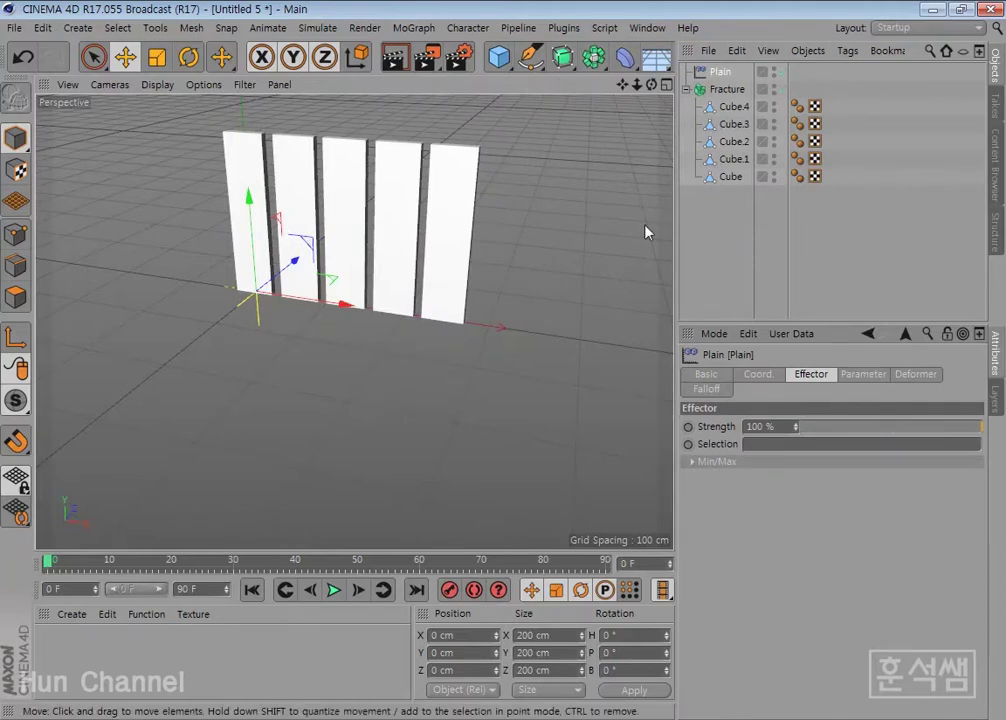
pyautogui.moveTo(677, 231); pyautogui.dragTo(617, 224)
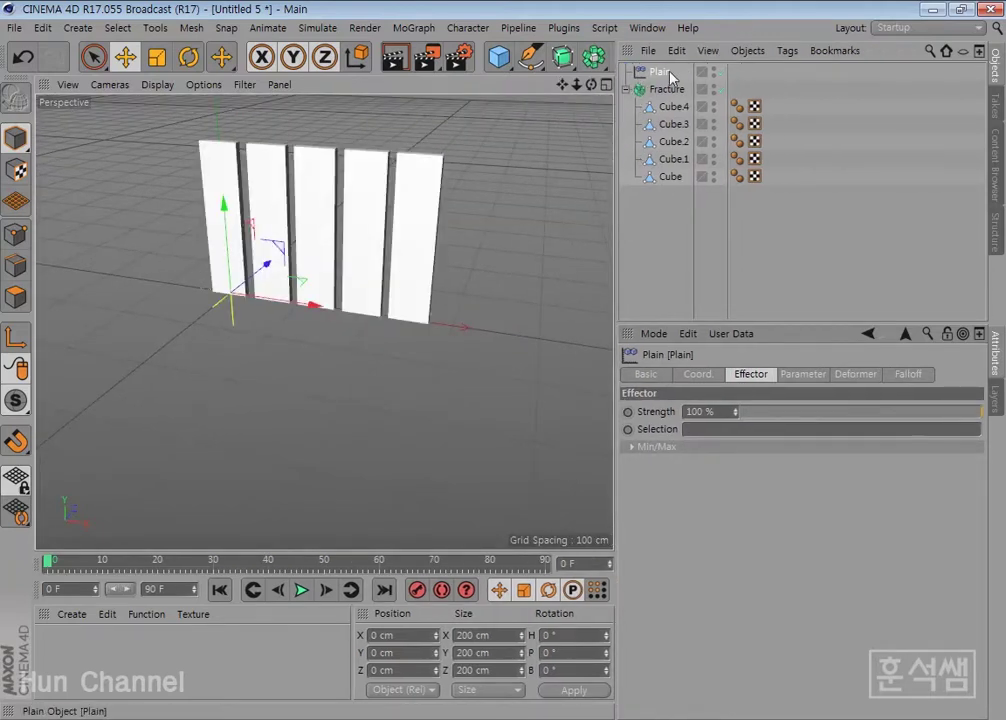
pyautogui.click(803, 374)
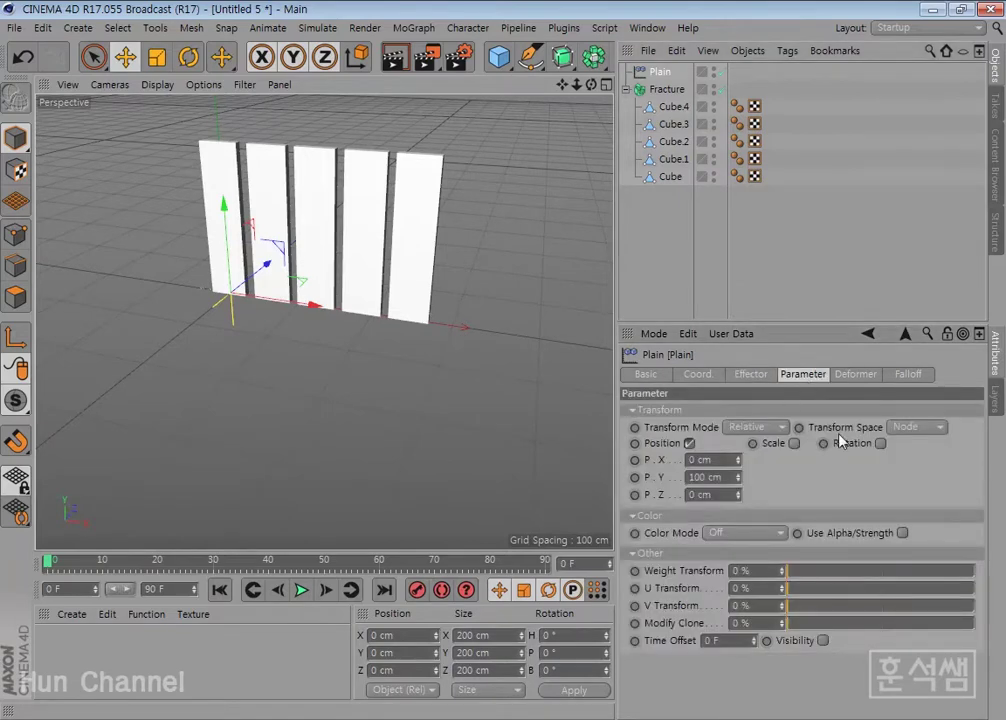
pyautogui.click(910, 376)
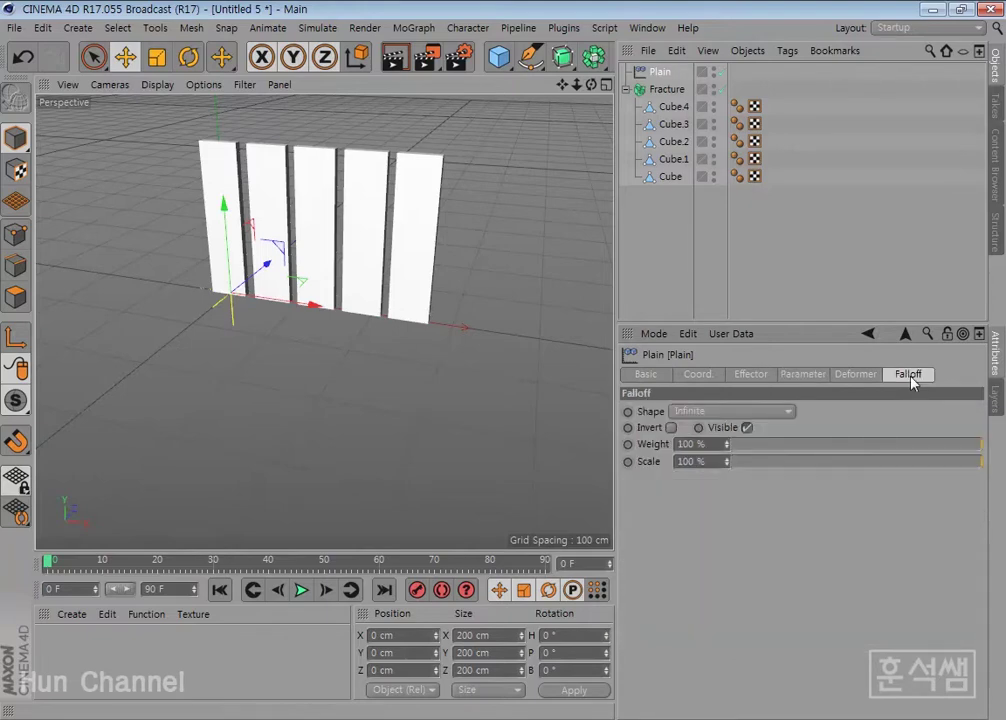
pyautogui.click(788, 413)
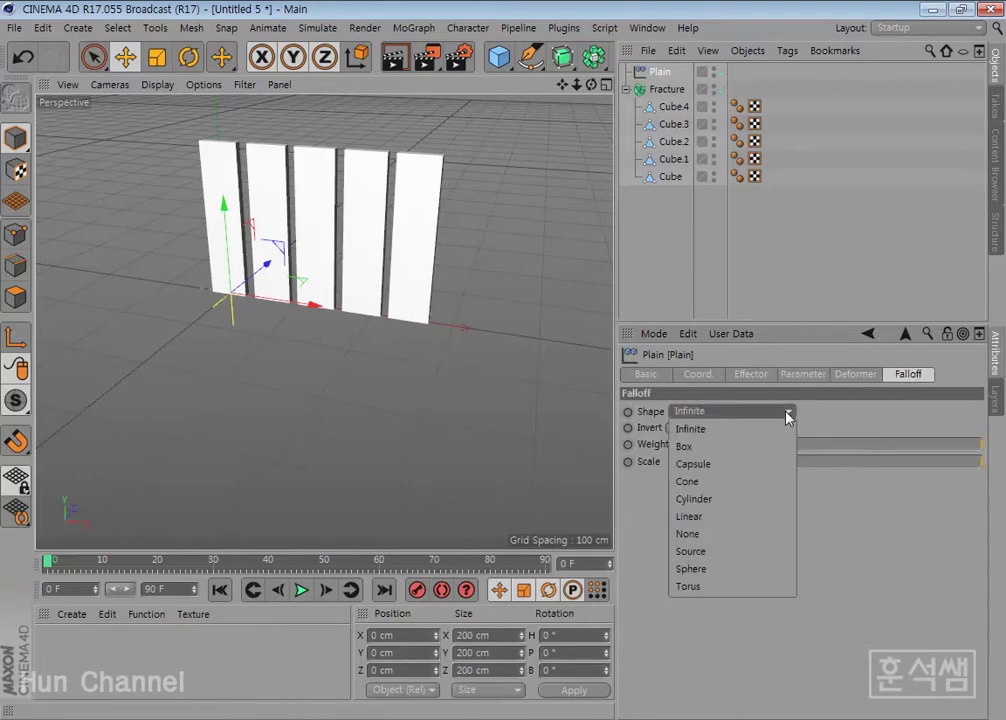
# Set the falloff shape to Sphere and move it over the leftmost panels
pyautogui.click(757, 570)
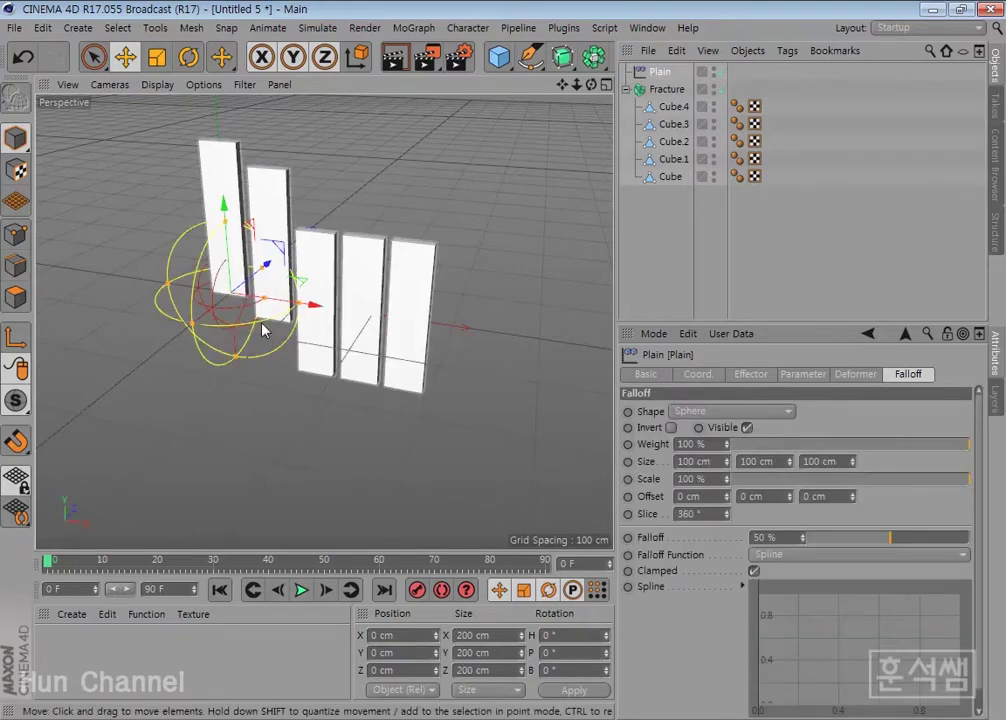
pyautogui.moveTo(312, 314)
pyautogui.mouseDown()
pyautogui.moveTo(212, 314)
pyautogui.moveTo(330, 332)
pyautogui.moveTo(584, 336)
pyautogui.moveTo(100, 336)
pyautogui.moveTo(540, 340)
pyautogui.moveTo(295, 340)
pyautogui.moveTo(388, 352)
pyautogui.mouseUp()
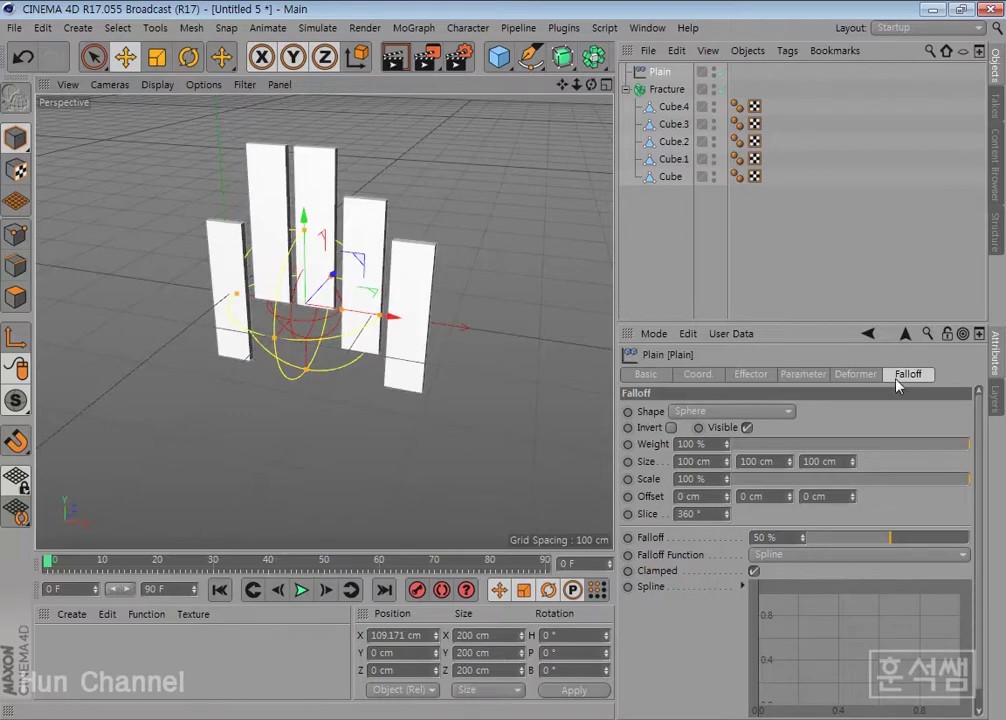
pyautogui.click(801, 374)
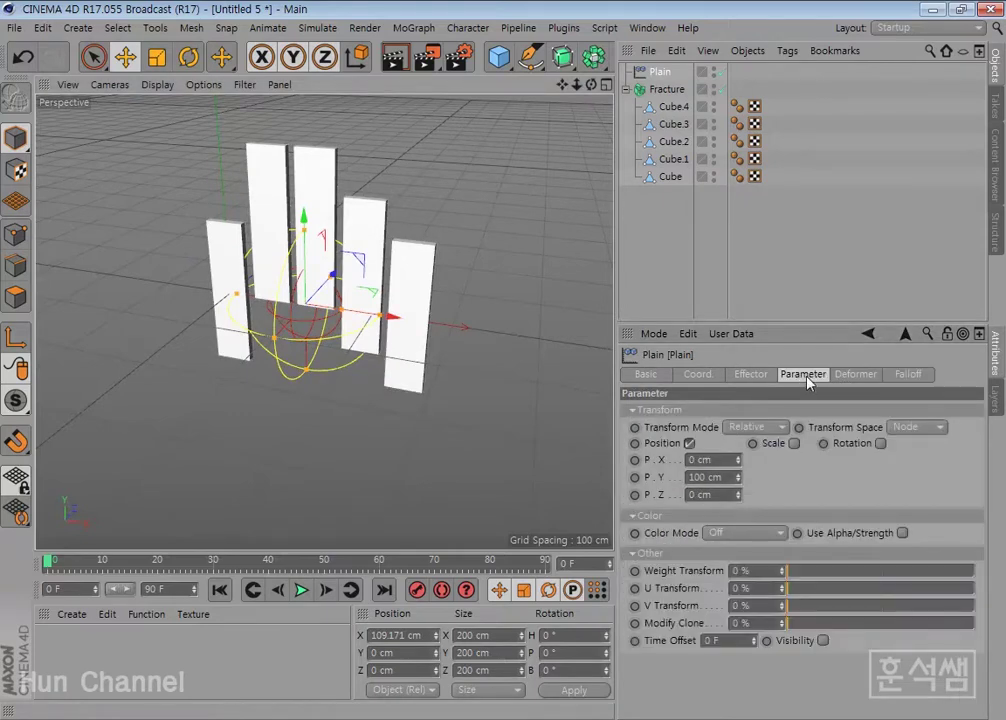
# Enable rotation with R.P -180° on the Plain effector and slide it along X
pyautogui.click(880, 444)
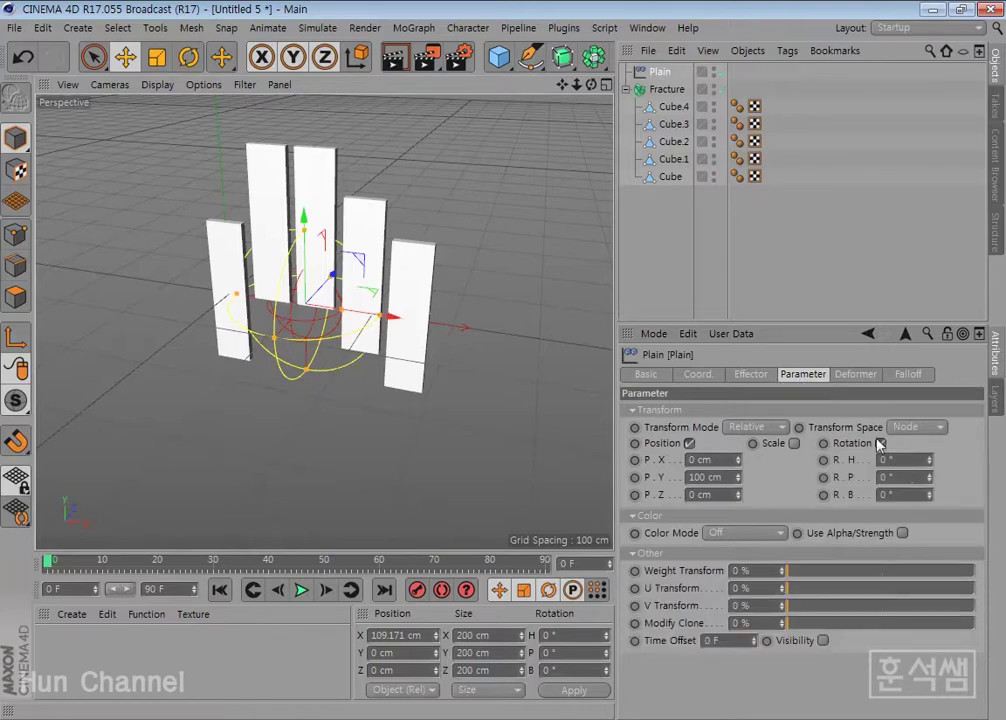
pyautogui.moveTo(930, 478); pyautogui.dragTo(930, 560)
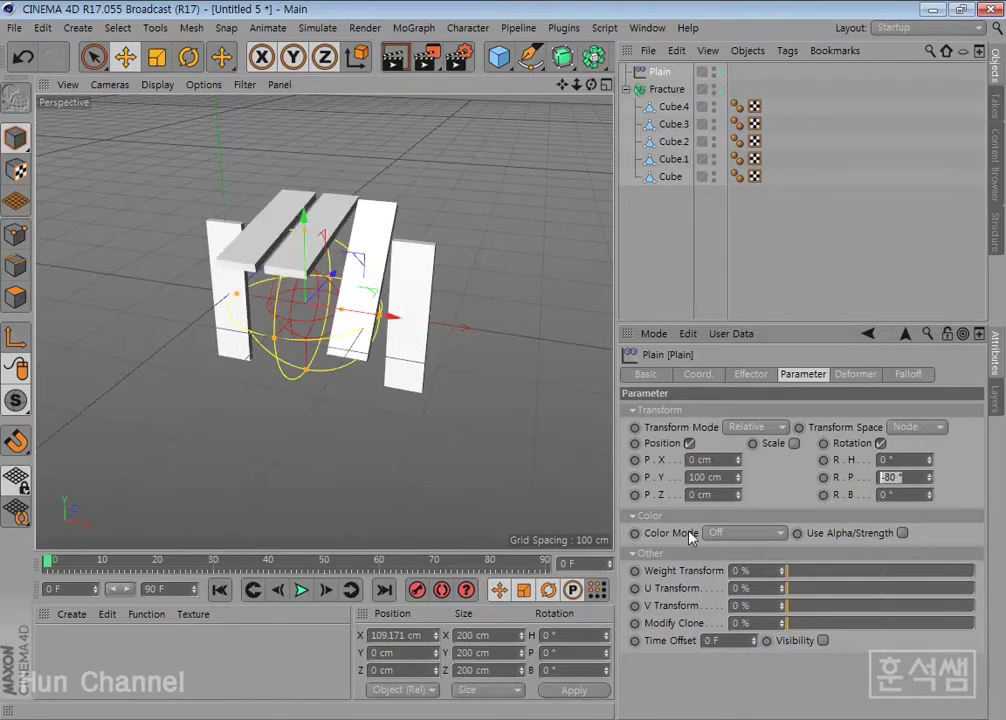
pyautogui.write('-1')
pyautogui.write('80')
pyautogui.press('Return')
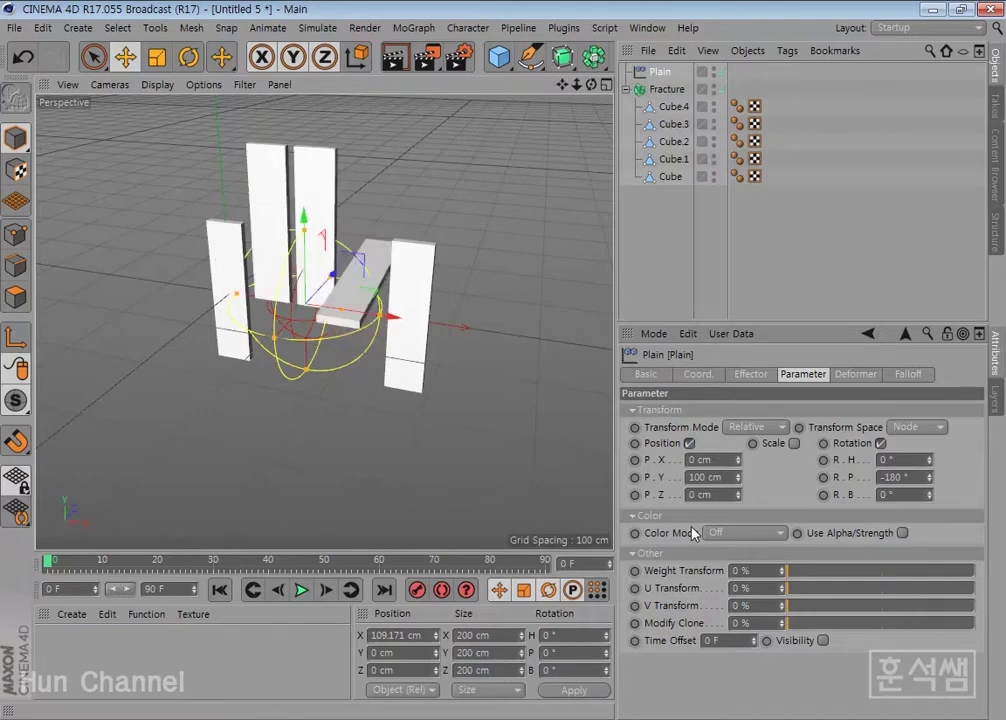
pyautogui.moveTo(393, 328)
pyautogui.mouseDown()
pyautogui.moveTo(453, 326)
pyautogui.moveTo(308, 314)
pyautogui.moveTo(492, 314)
pyautogui.moveTo(321, 321)
pyautogui.moveTo(508, 324)
pyautogui.moveTo(260, 316)
pyautogui.moveTo(462, 330)
pyautogui.moveTo(400, 320)
pyautogui.mouseUp()
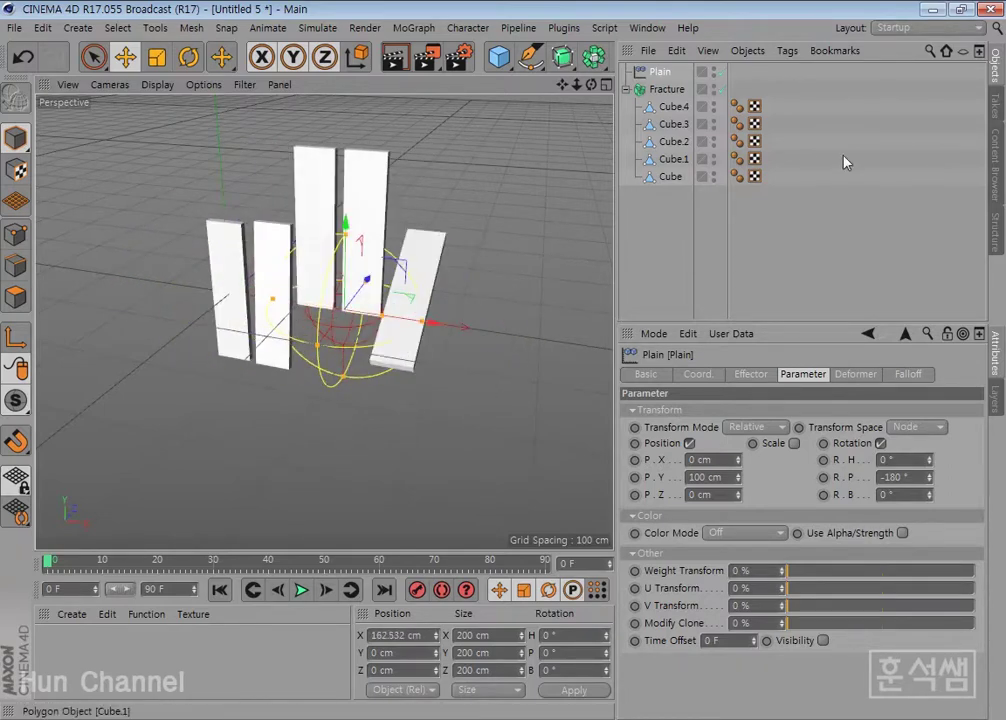
pyautogui.click(670, 178)
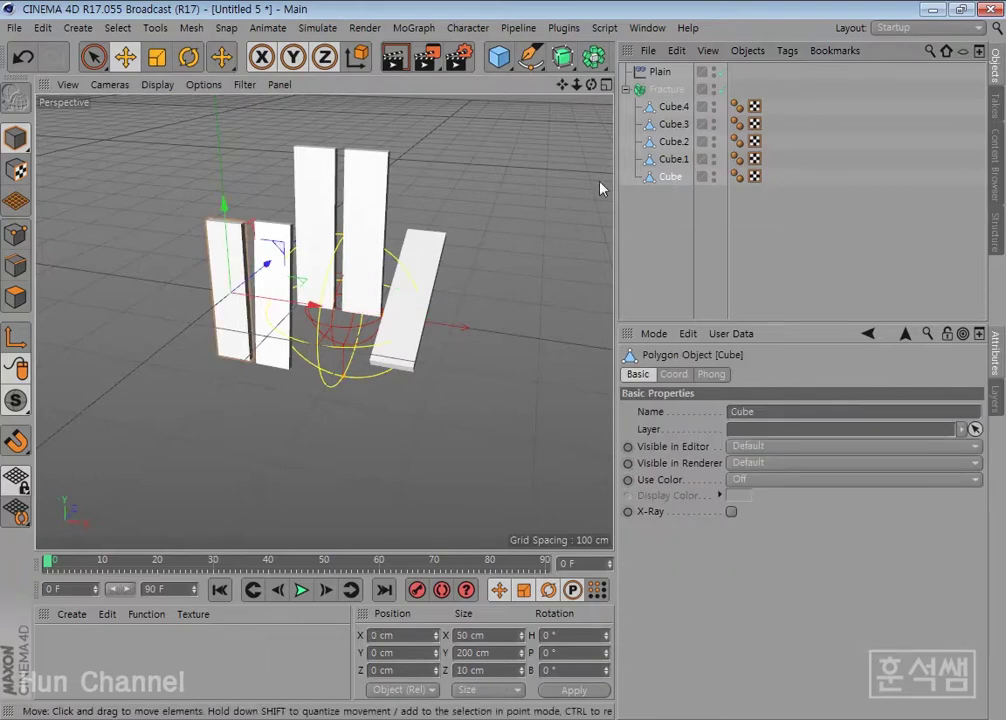
pyautogui.click(670, 91)
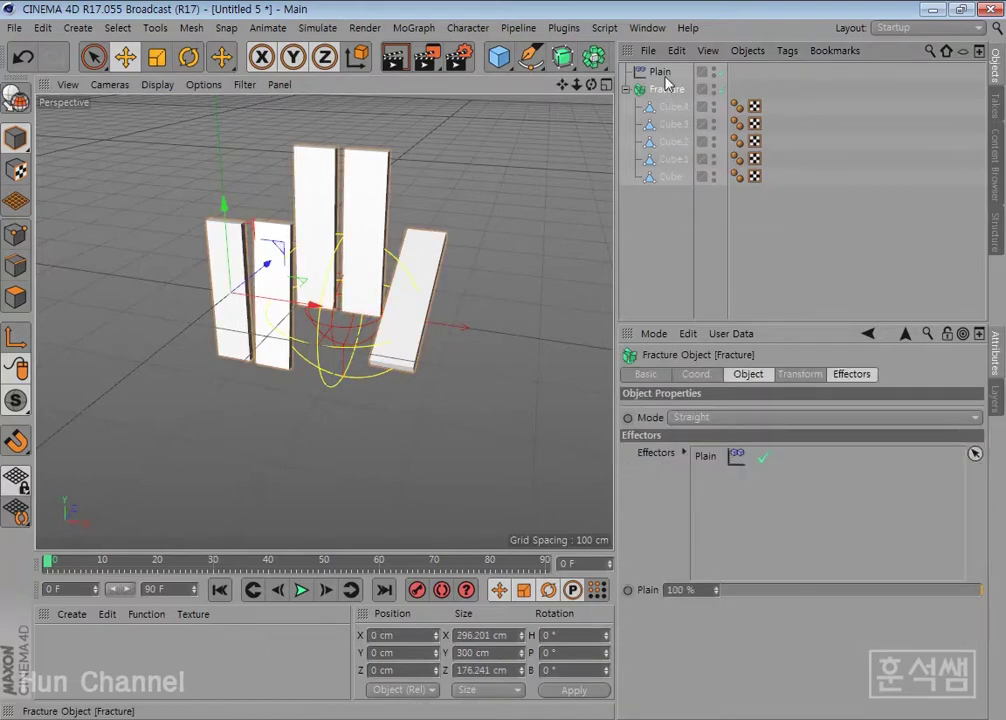
# Drag the Plain effector up and along X until it sits beside the right-hand strips
pyautogui.click(662, 74)
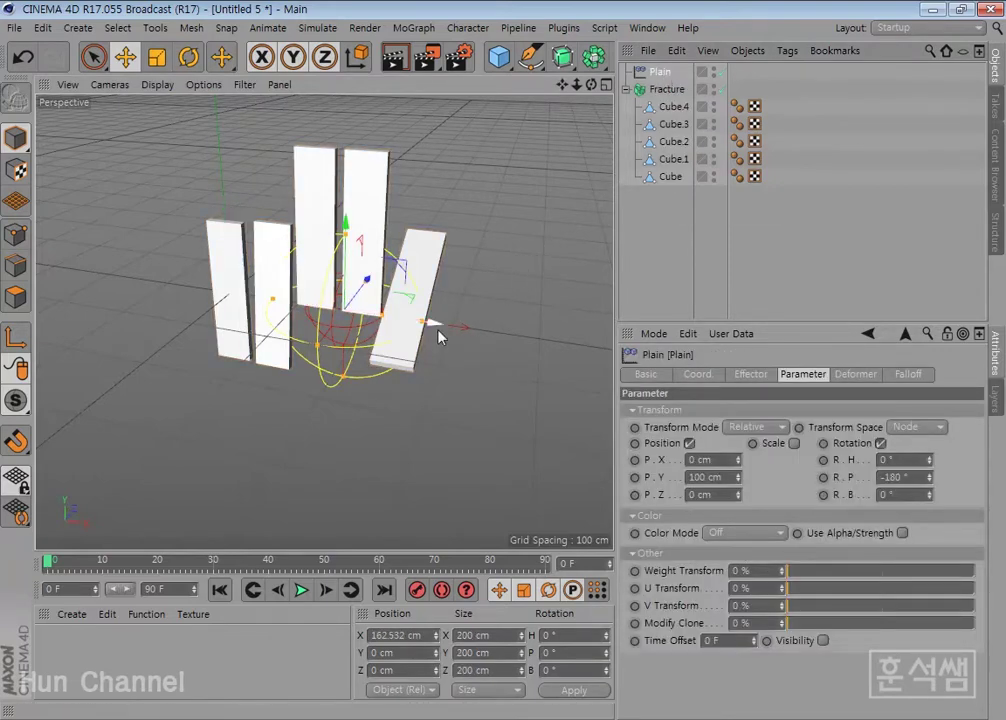
pyautogui.click(676, 90)
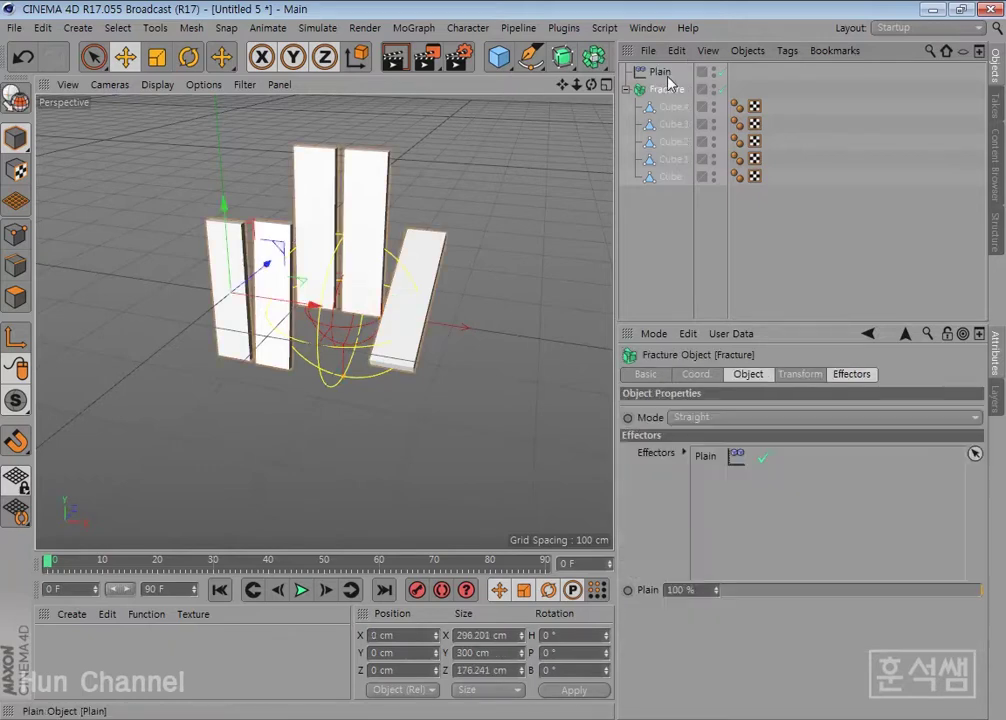
pyautogui.click(662, 72)
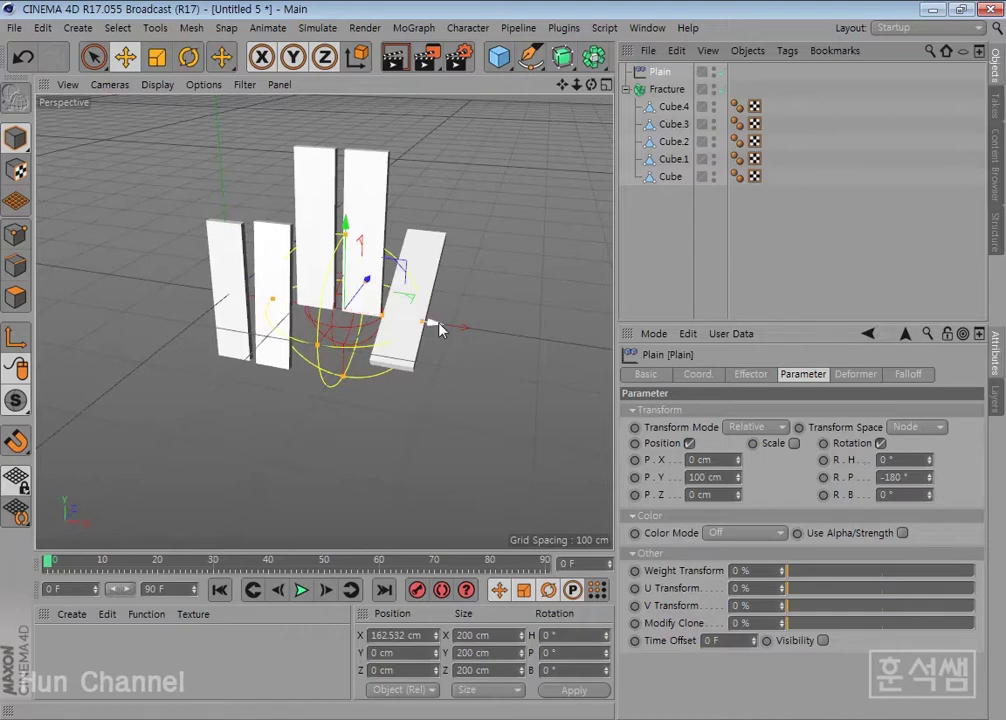
pyautogui.moveTo(345, 216)
pyautogui.mouseDown()
pyautogui.moveTo(347, 150)
pyautogui.moveTo(353, 304)
pyautogui.mouseUp()
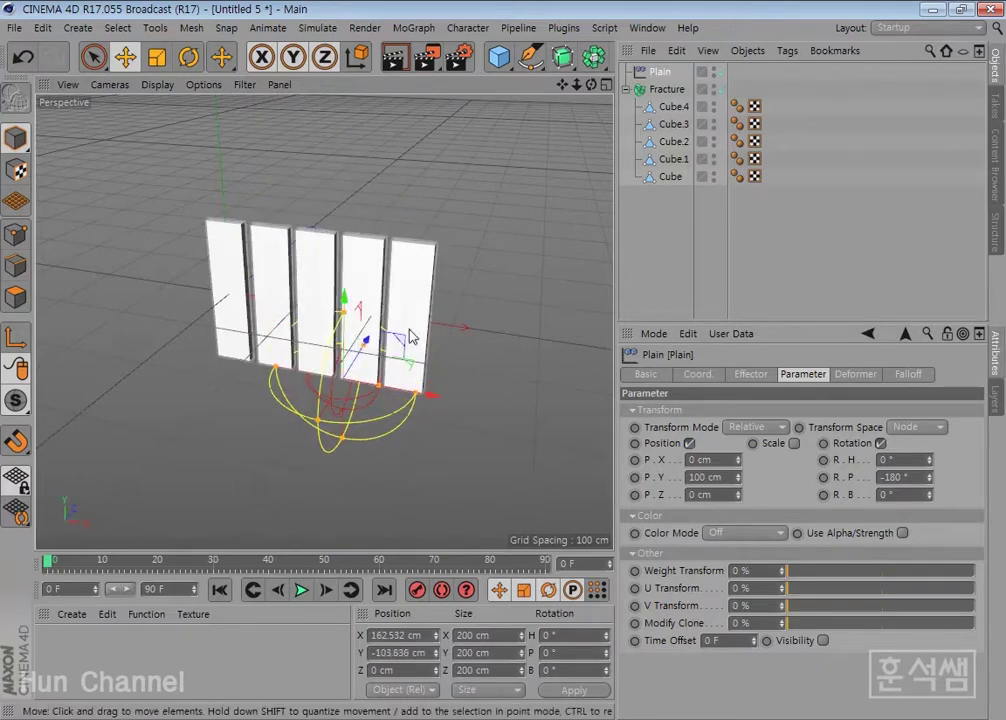
pyautogui.moveTo(437, 401); pyautogui.dragTo(442, 399)
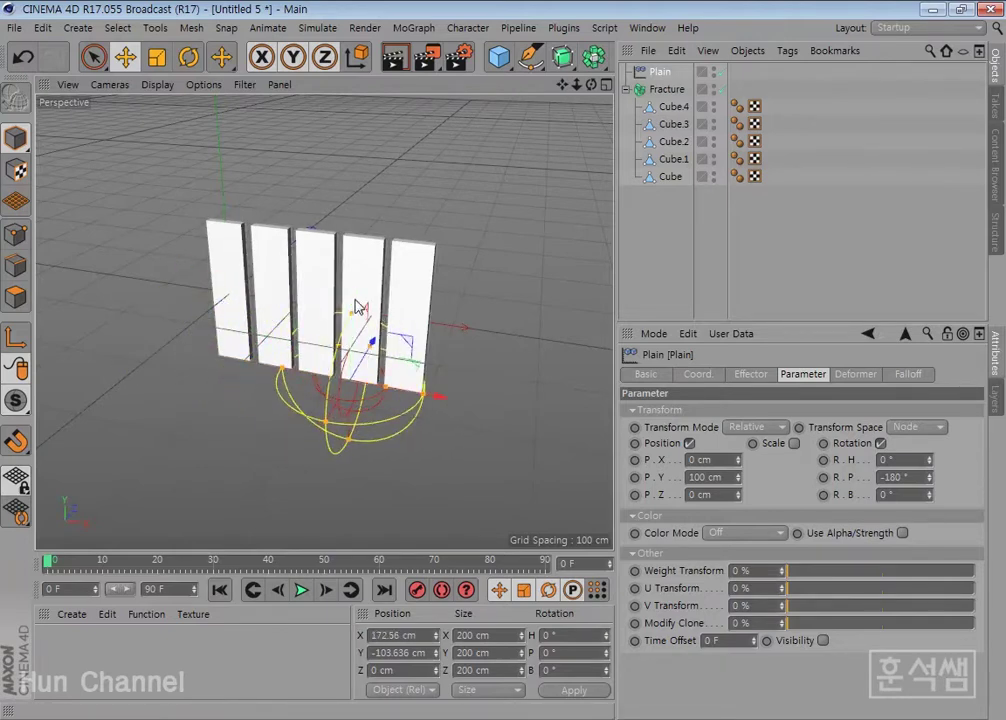
pyautogui.moveTo(356, 302)
pyautogui.mouseDown()
pyautogui.moveTo(352, 152)
pyautogui.moveTo(351, 236)
pyautogui.mouseUp()
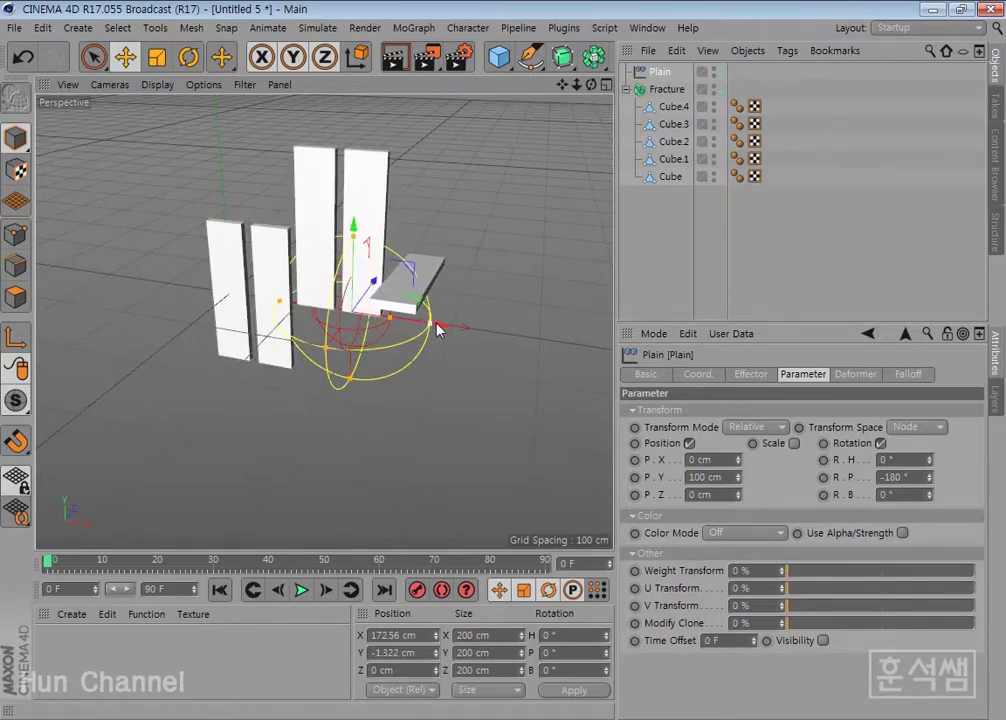
pyautogui.moveTo(352, 300)
pyautogui.mouseDown()
pyautogui.moveTo(365, 326)
pyautogui.moveTo(600, 290)
pyautogui.moveTo(385, 305)
pyautogui.moveTo(433, 340)
pyautogui.moveTo(314, 352)
pyautogui.mouseUp()
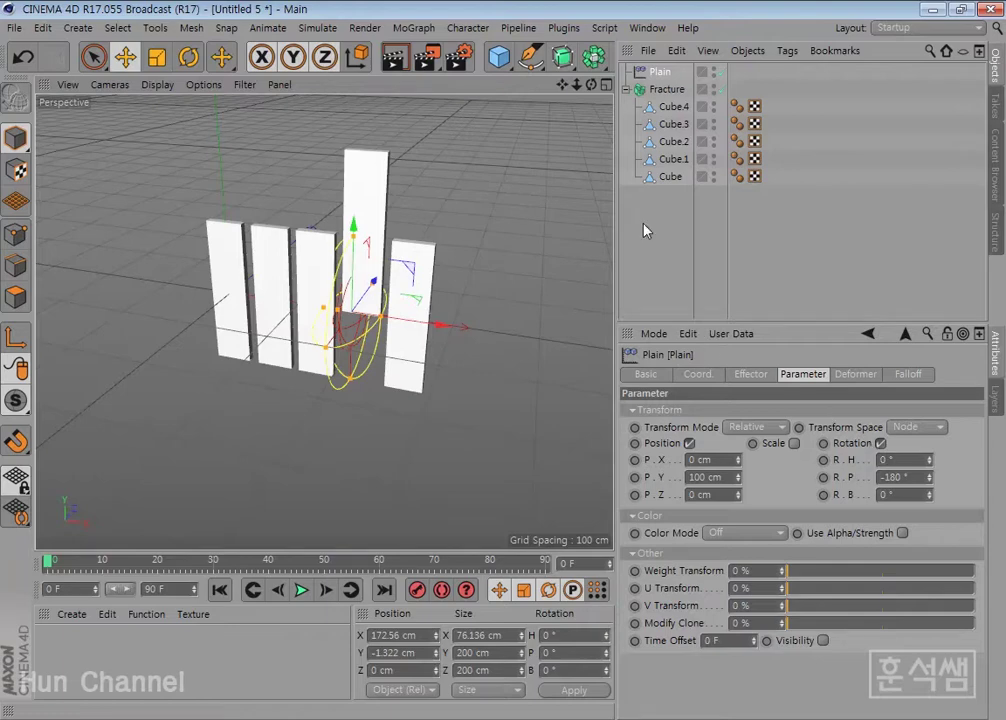
# Reselect the Plain effector and enter 0° for its R.P pitch
pyautogui.click(666, 90)
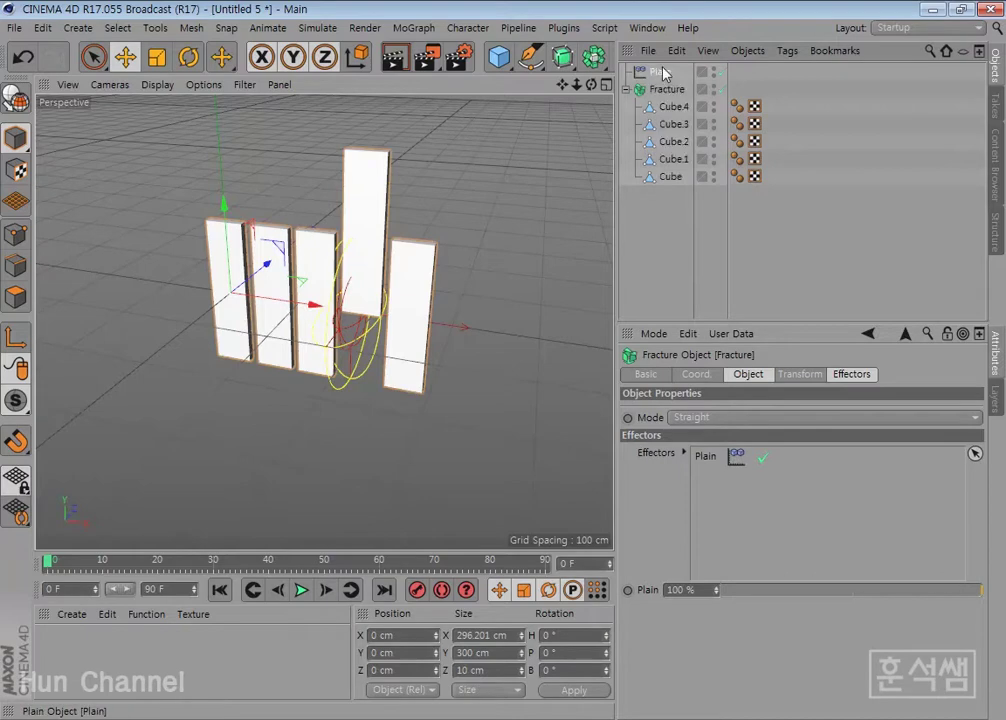
pyautogui.click(660, 71)
pyautogui.click(670, 90)
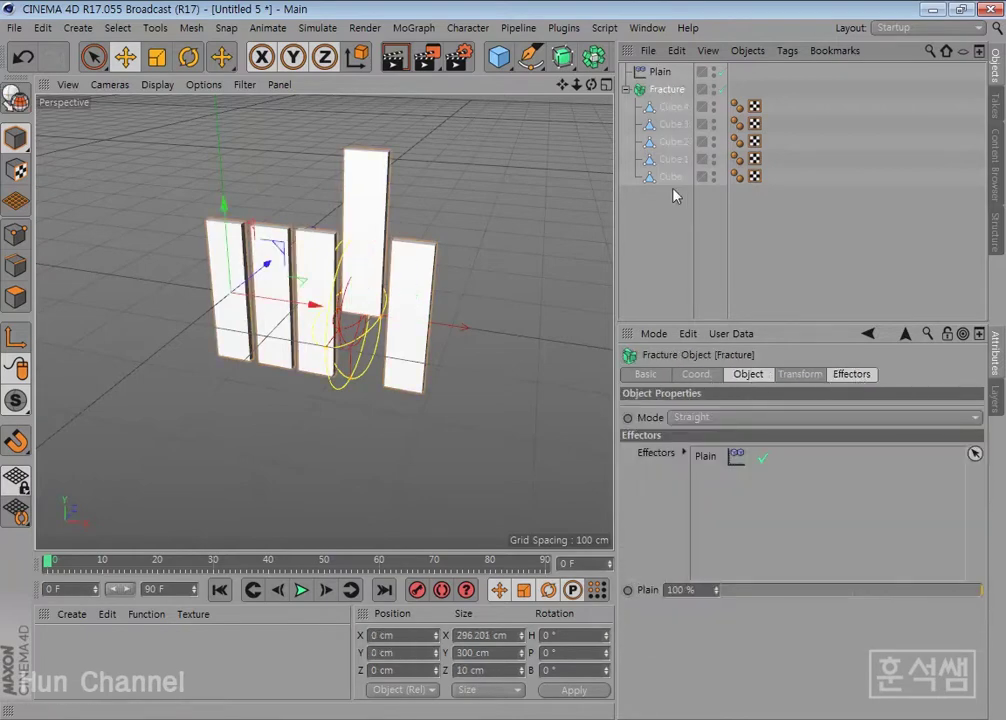
pyautogui.click(672, 107)
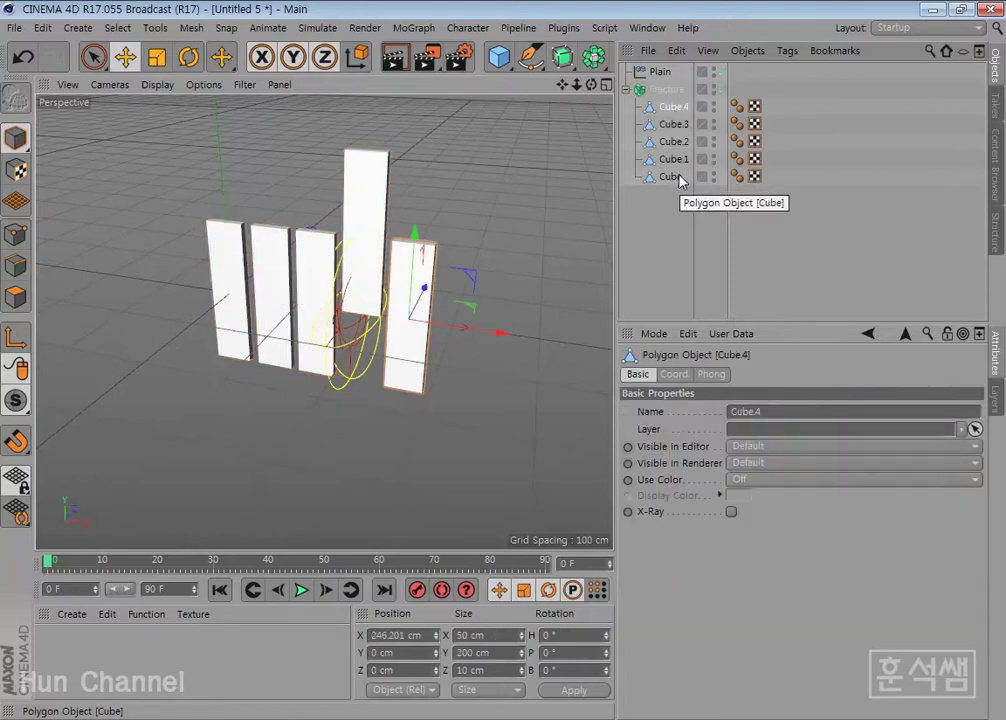
pyautogui.keyDown('shift'); pyautogui.click(679, 176); pyautogui.keyUp('shift')
pyautogui.click(662, 73)
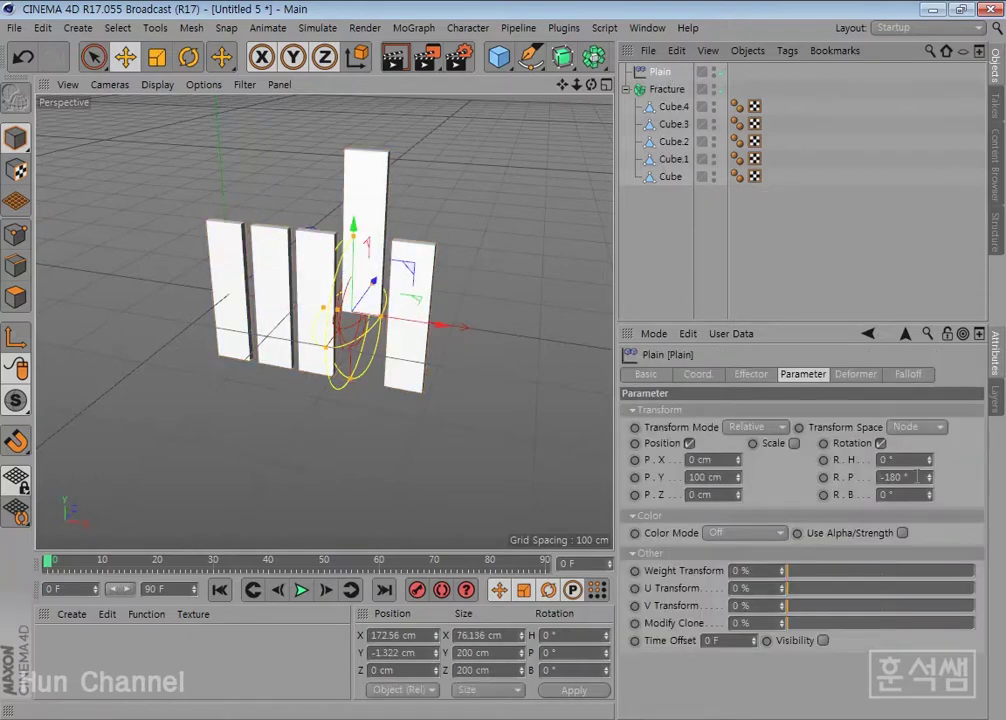
pyautogui.write('0')
pyautogui.press('Return')
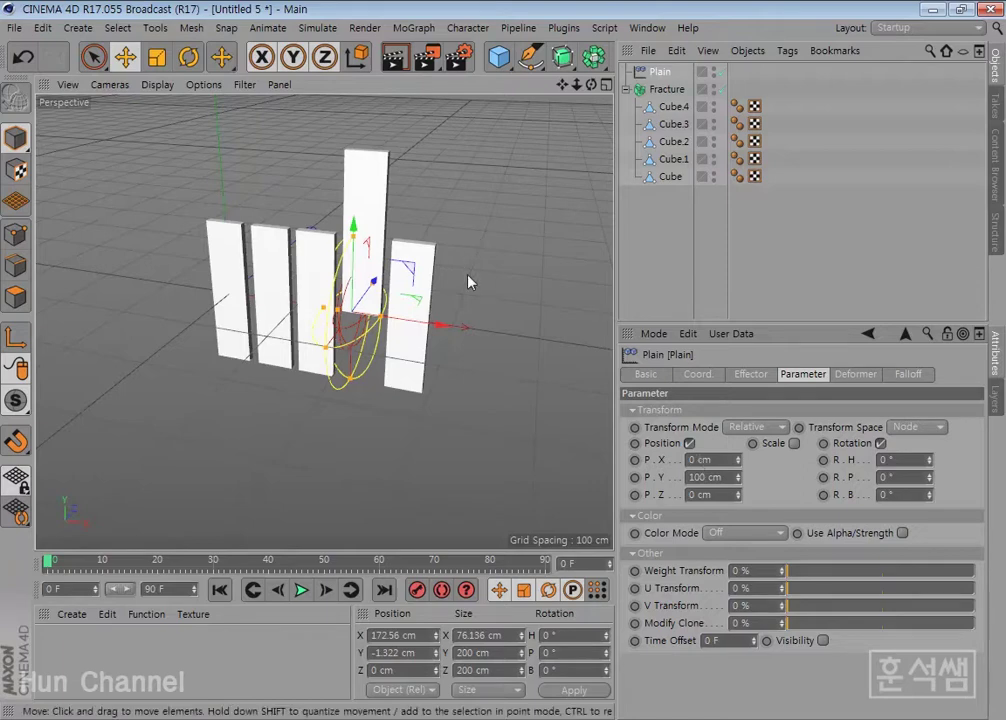
# Switch the Plain effector's falloff shape to Linear
pyautogui.click(908, 374)
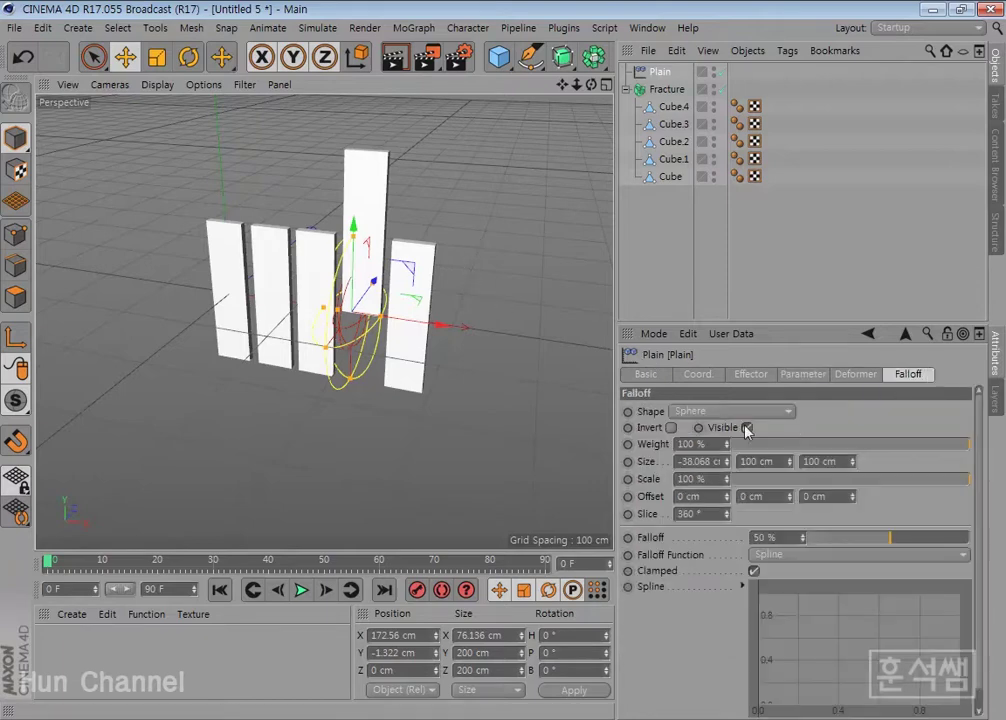
pyautogui.click(733, 412)
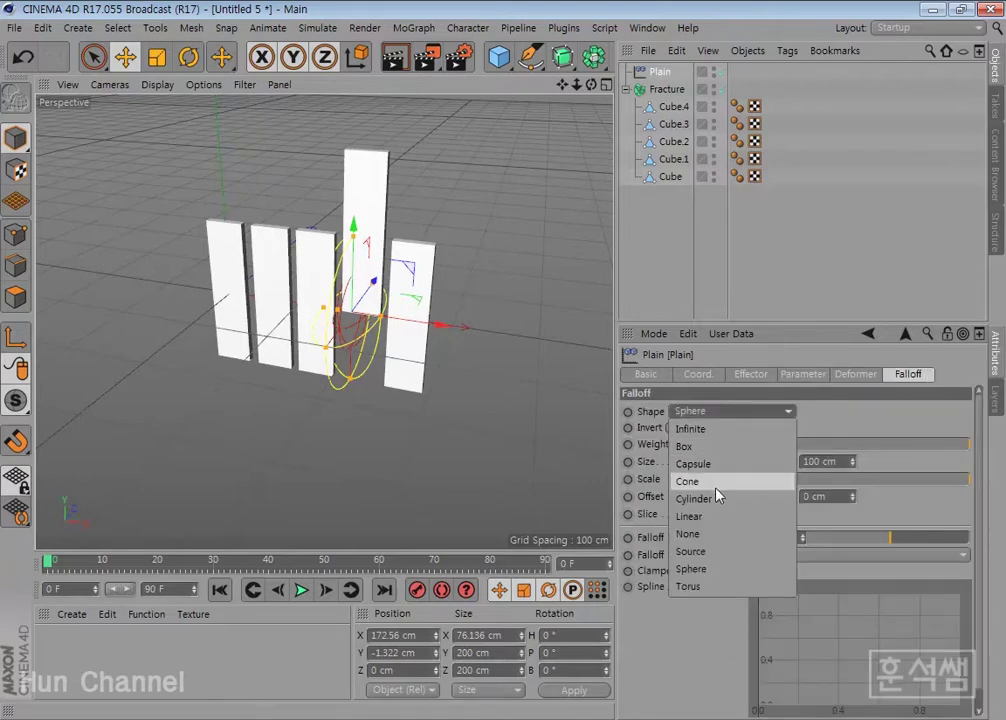
pyautogui.click(714, 517)
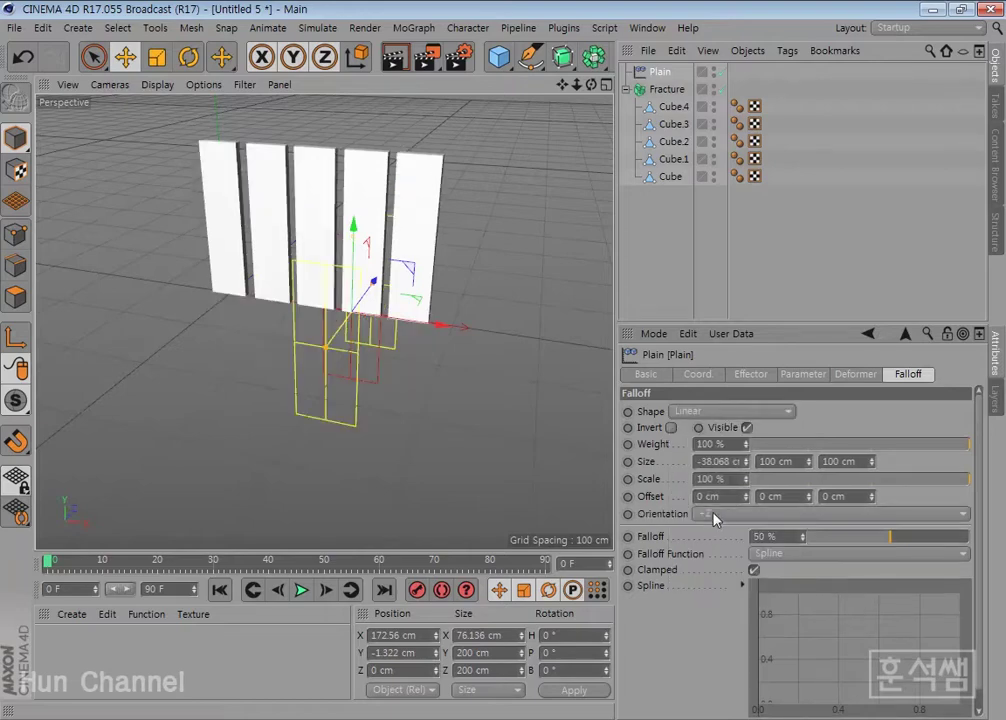
# Set the effector's P.Y offset to 200 cm and nudge it slightly toward −X
pyautogui.click(757, 376)
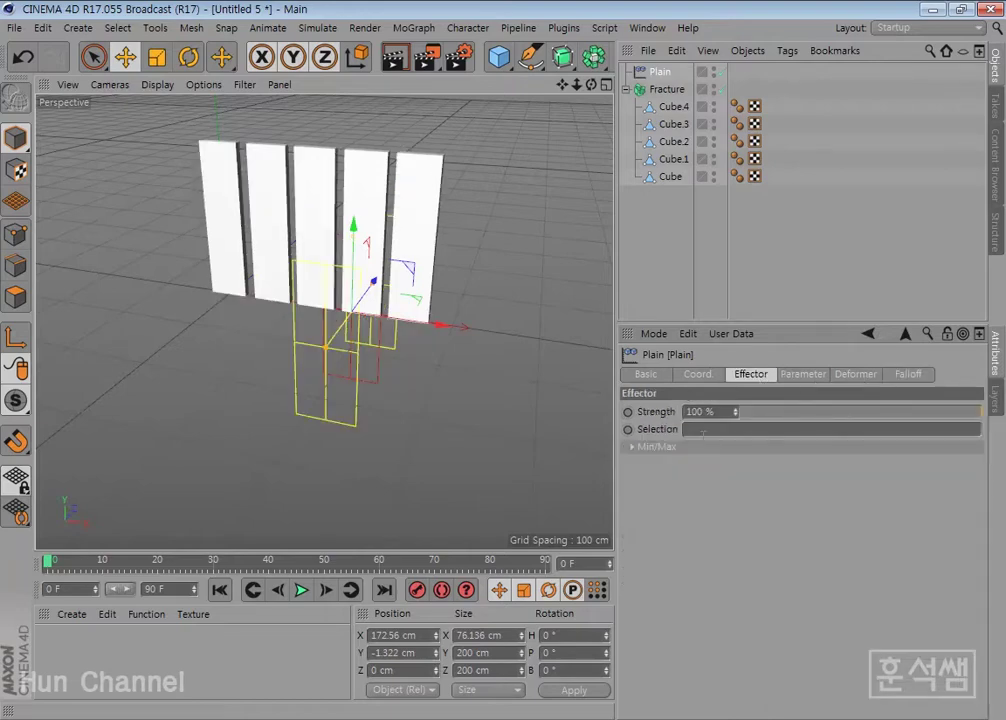
pyautogui.click(805, 375)
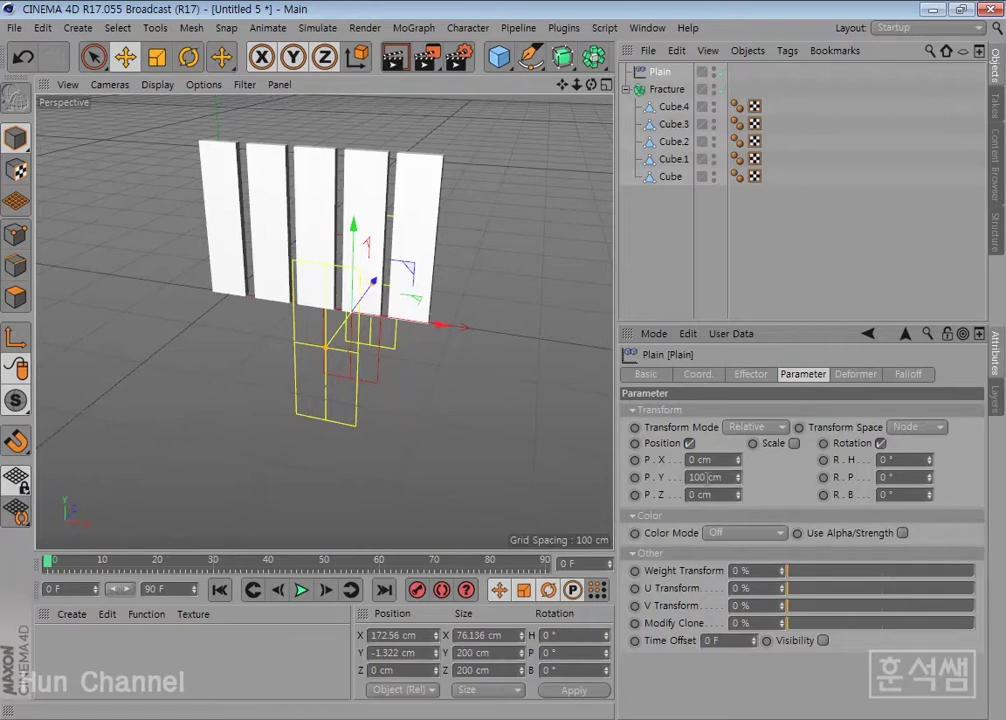
pyautogui.doubleClick(705, 477)
pyautogui.write('200')
pyautogui.press('Return')
pyautogui.moveTo(441, 325); pyautogui.dragTo(431, 326)
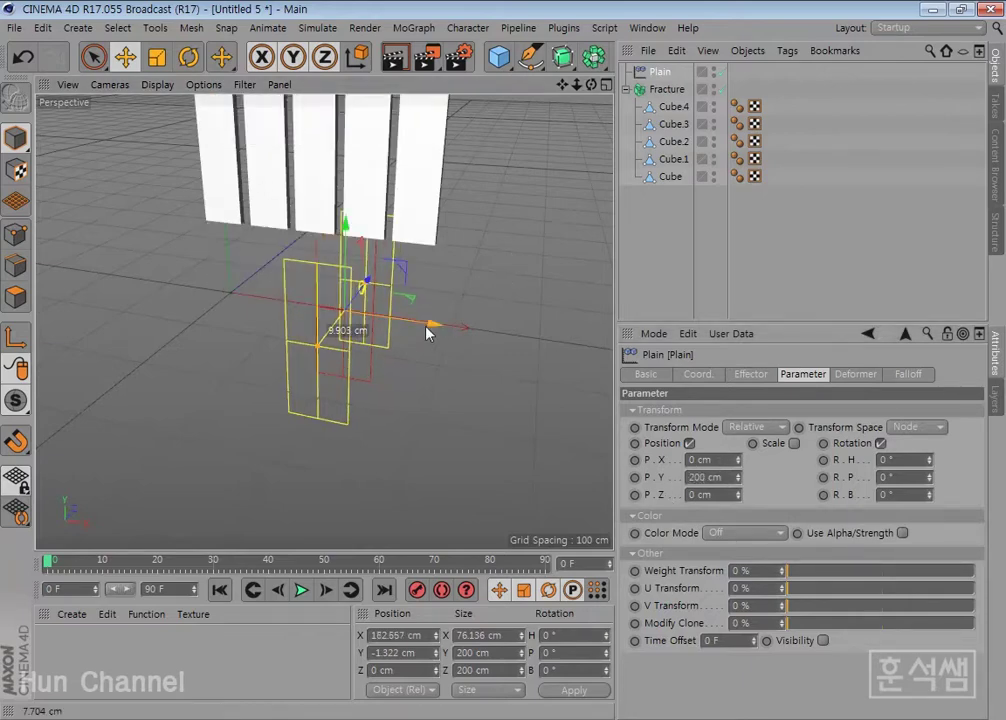
# Orient the linear falloff to +X
pyautogui.click(912, 374)
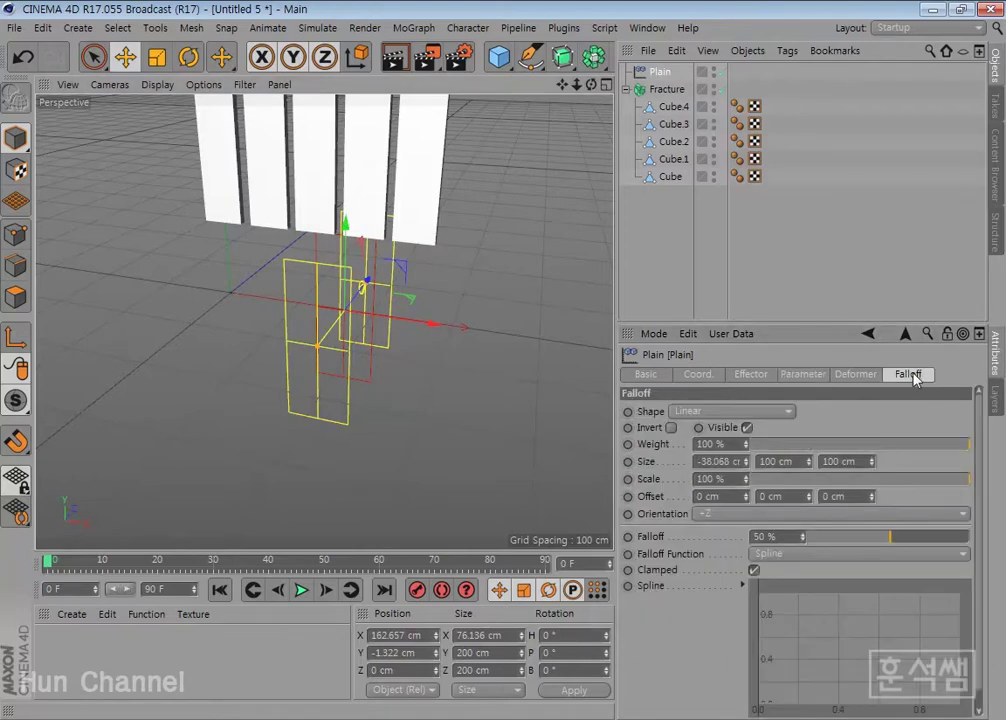
pyautogui.click(765, 514)
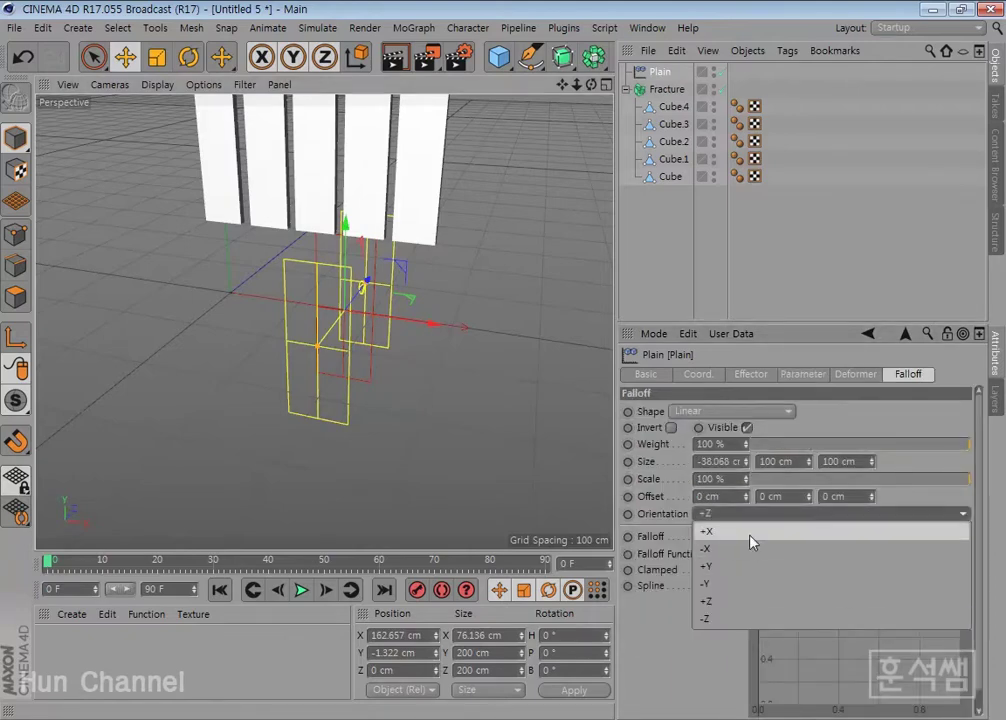
pyautogui.click(750, 534)
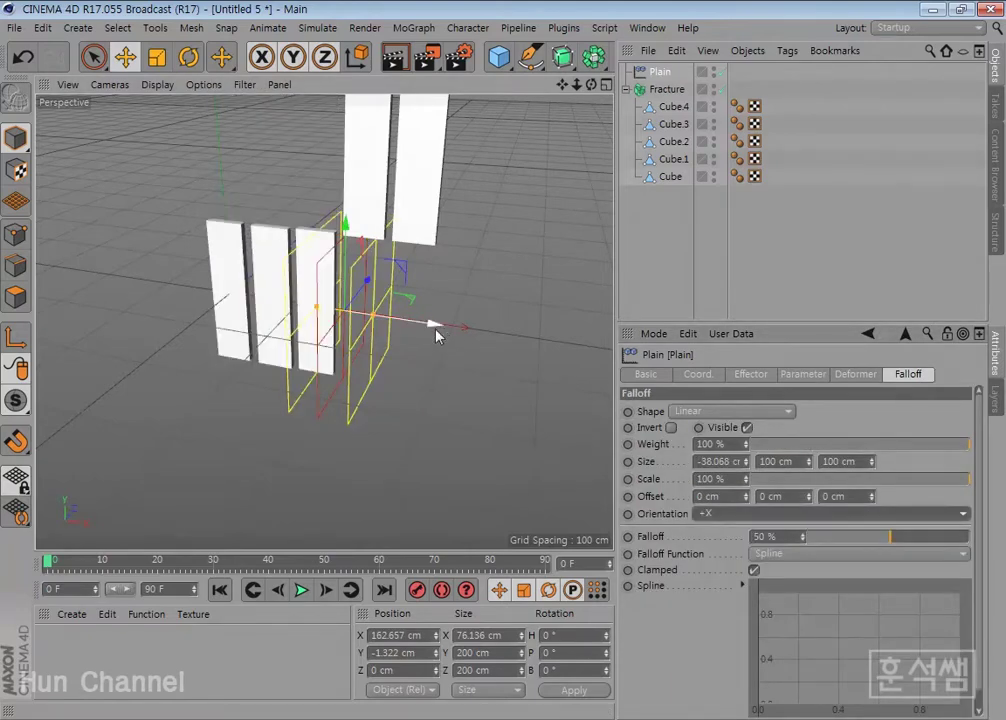
# Sweep the Plain effector along X across the strips, keeping its falloff orientation at +X
pyautogui.moveTo(436, 335)
pyautogui.mouseDown()
pyautogui.moveTo(378, 340)
pyautogui.moveTo(227, 321)
pyautogui.moveTo(341, 341)
pyautogui.moveTo(546, 336)
pyautogui.moveTo(370, 344)
pyautogui.moveTo(573, 334)
pyautogui.moveTo(295, 300)
pyautogui.moveTo(448, 345)
pyautogui.moveTo(557, 344)
pyautogui.moveTo(429, 339)
pyautogui.moveTo(467, 348)
pyautogui.moveTo(418, 348)
pyautogui.moveTo(433, 355)
pyautogui.mouseUp()
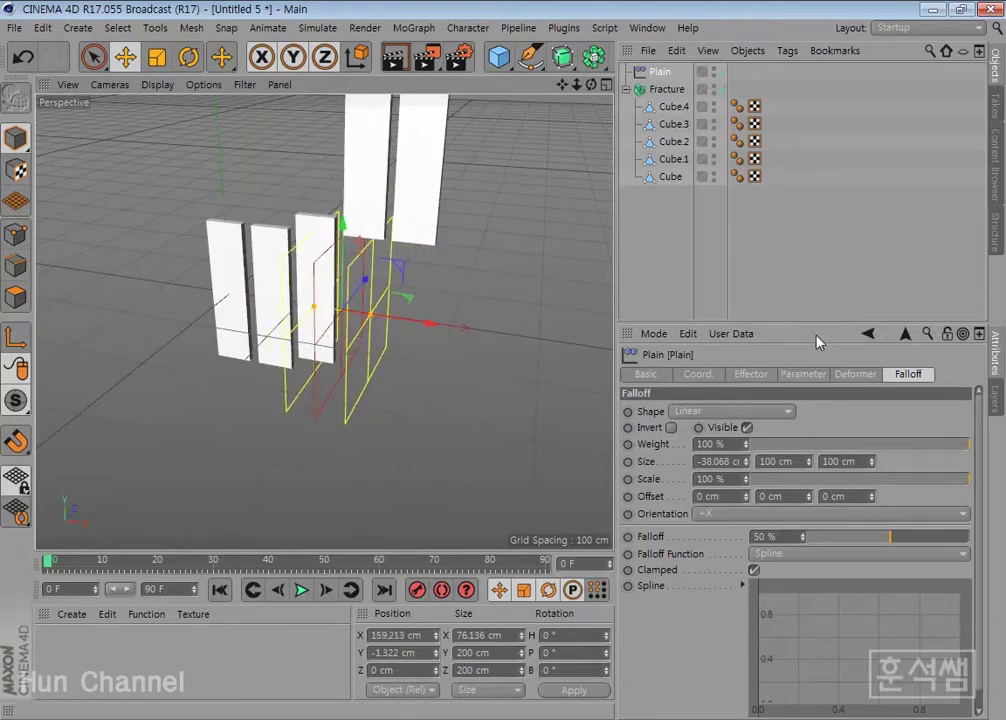
pyautogui.moveTo(811, 323); pyautogui.dragTo(811, 286)
pyautogui.click(810, 482)
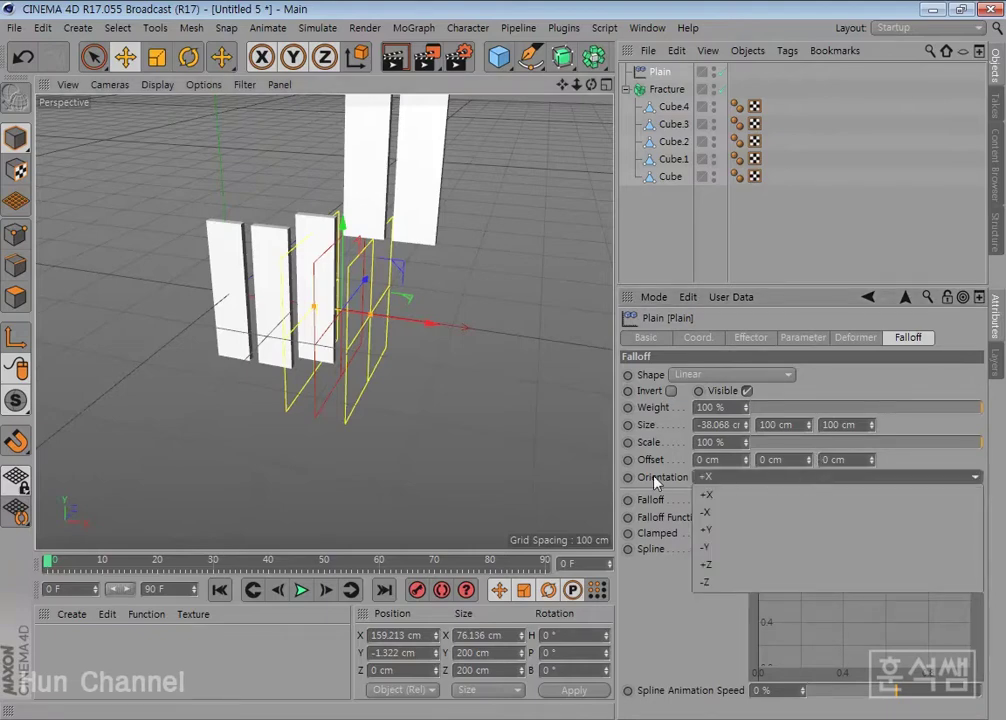
pyautogui.click(535, 76)
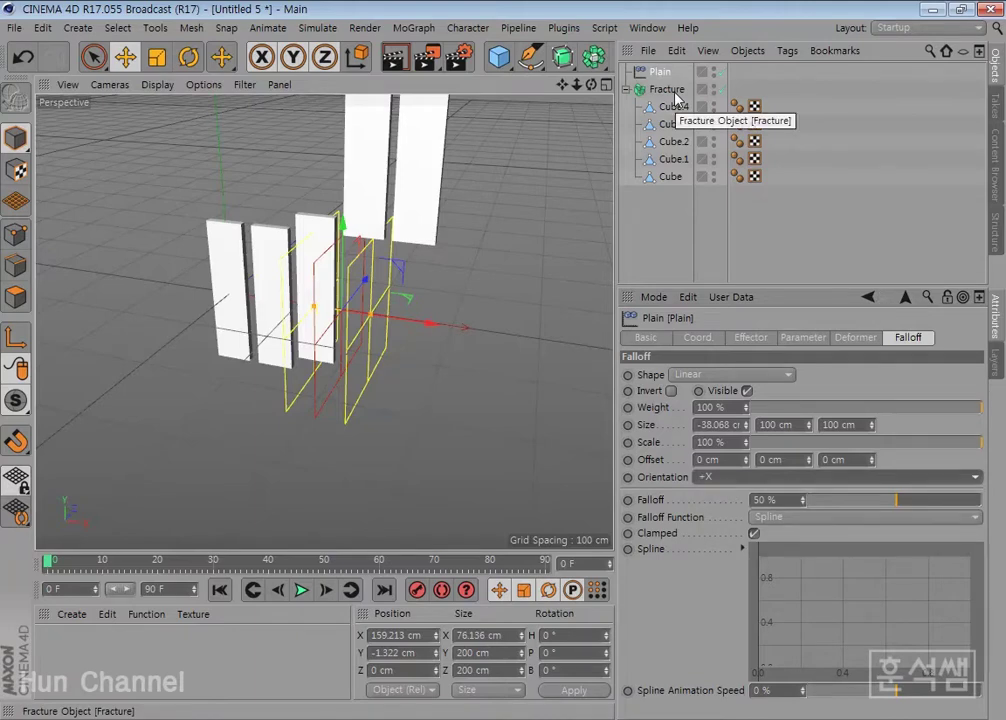
# Select the Fracture object to show its Object tab in Straight mode
pyautogui.click(670, 90)
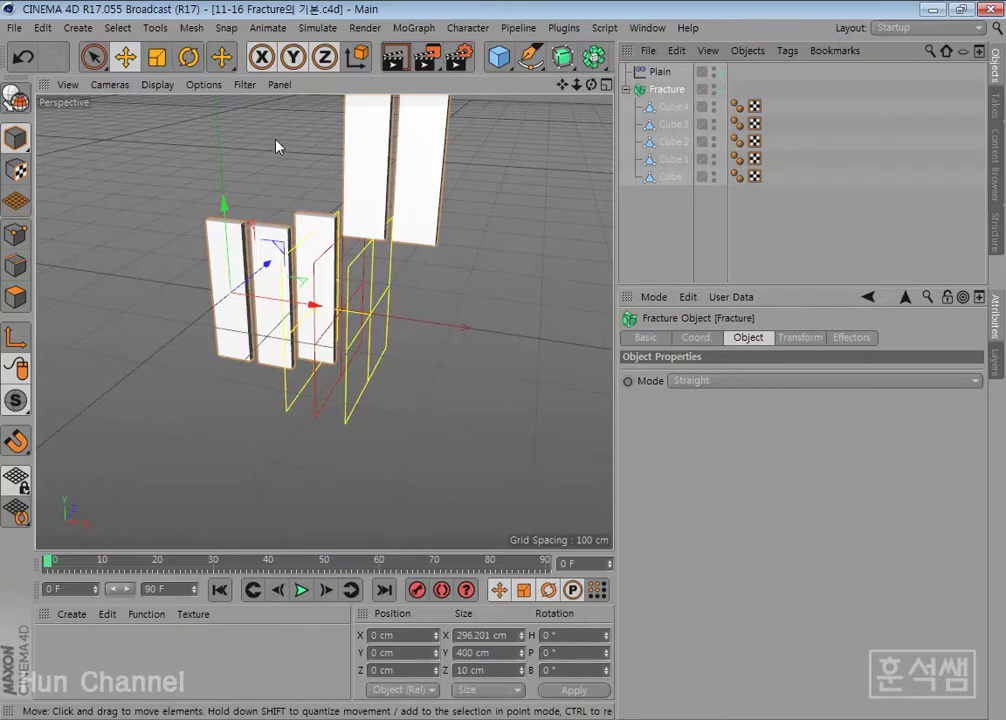
pyautogui.click(670, 92)
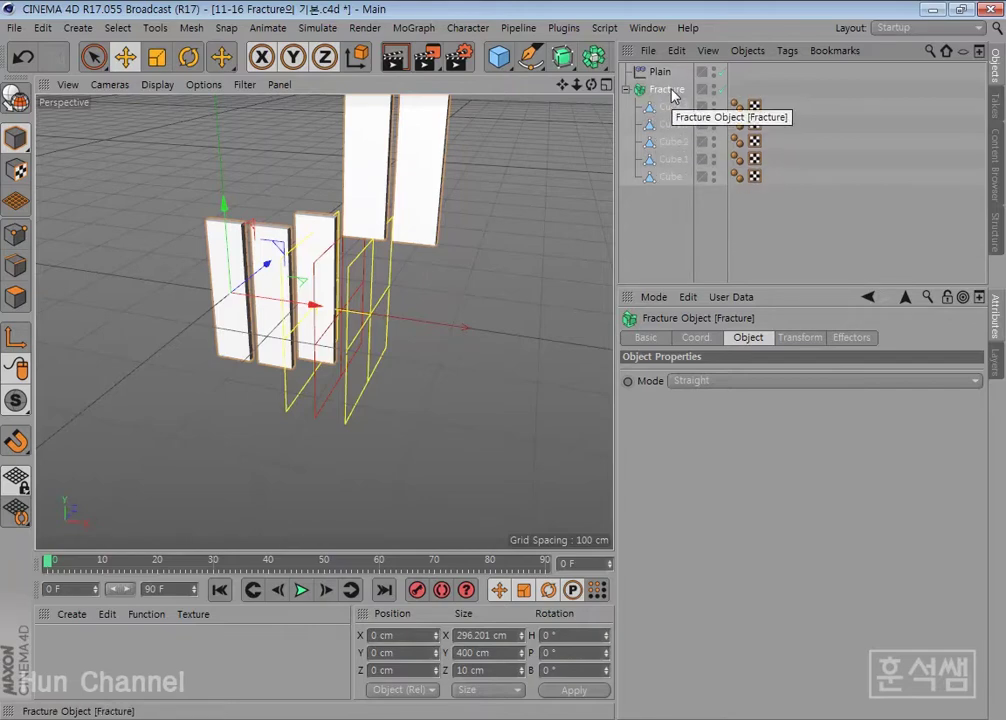
pyautogui.click(15, 28)
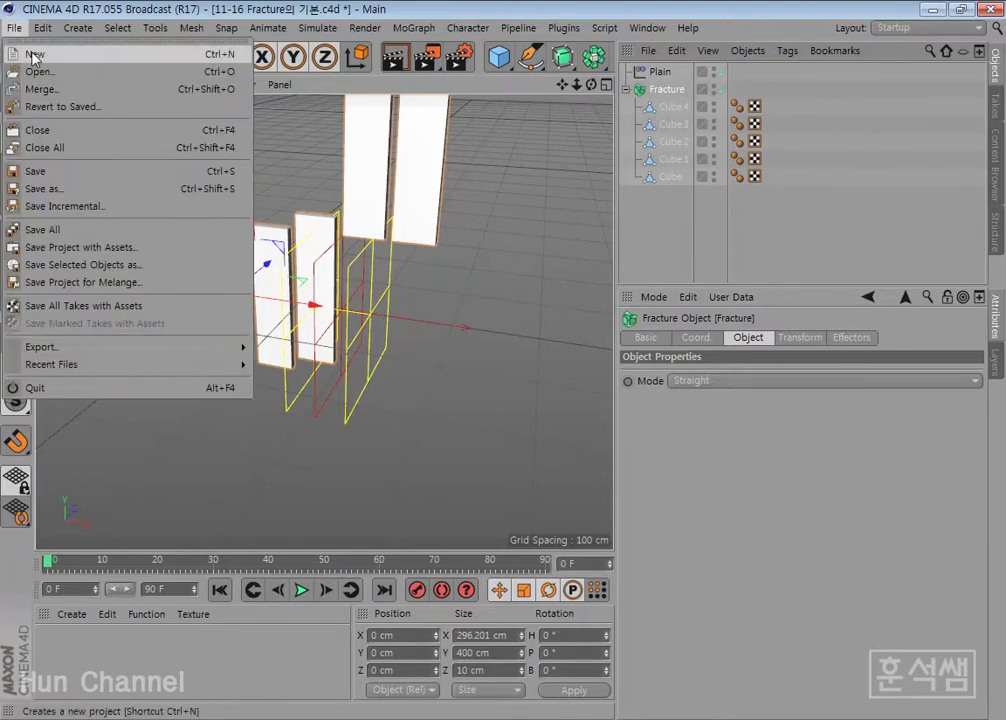
# Start a new project with a Torus displayed in Gouraud Shading (Lines)
pyautogui.click(35, 53)
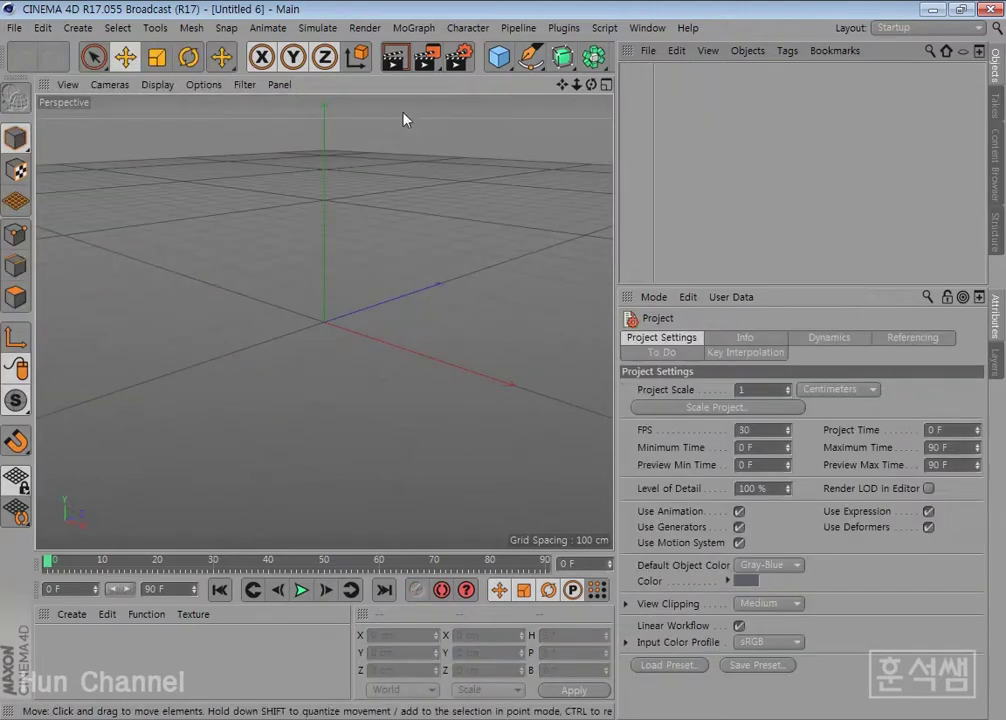
pyautogui.click(499, 60)
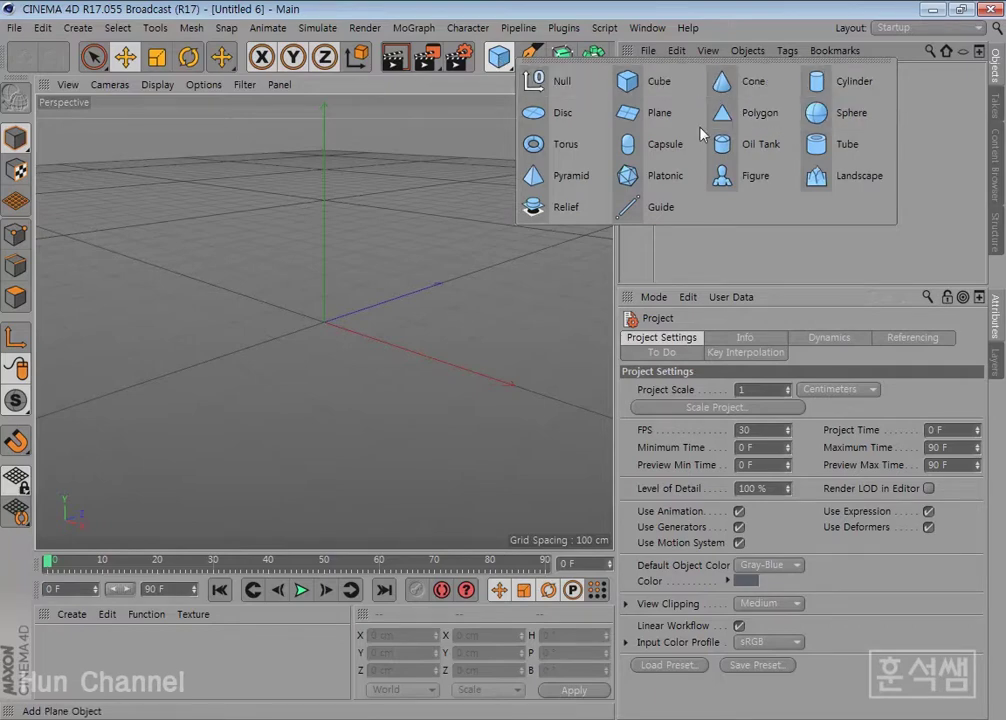
pyautogui.click(565, 156)
pyautogui.click(157, 84)
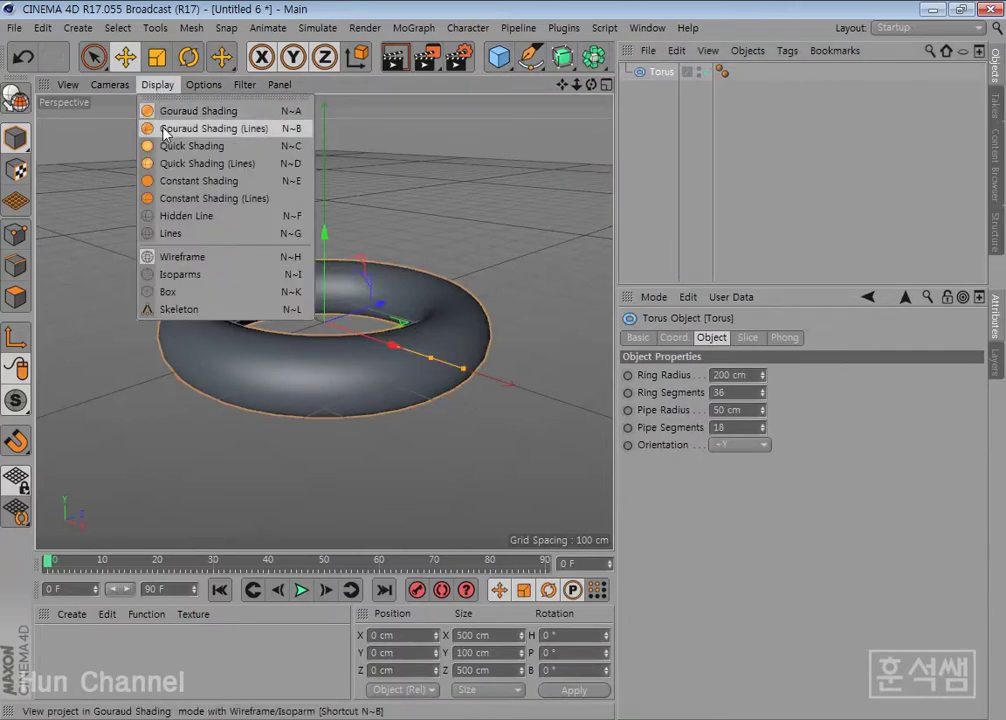
pyautogui.click(166, 129)
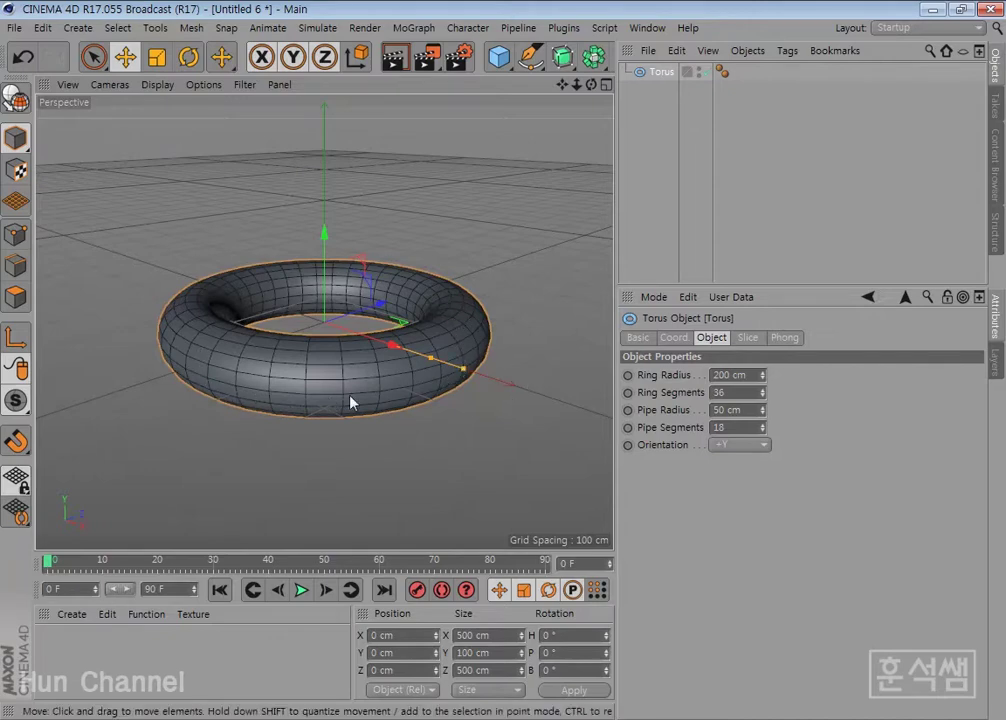
# Make the Torus editable, converting it into a polygon object
pyautogui.rightClick(673, 80)
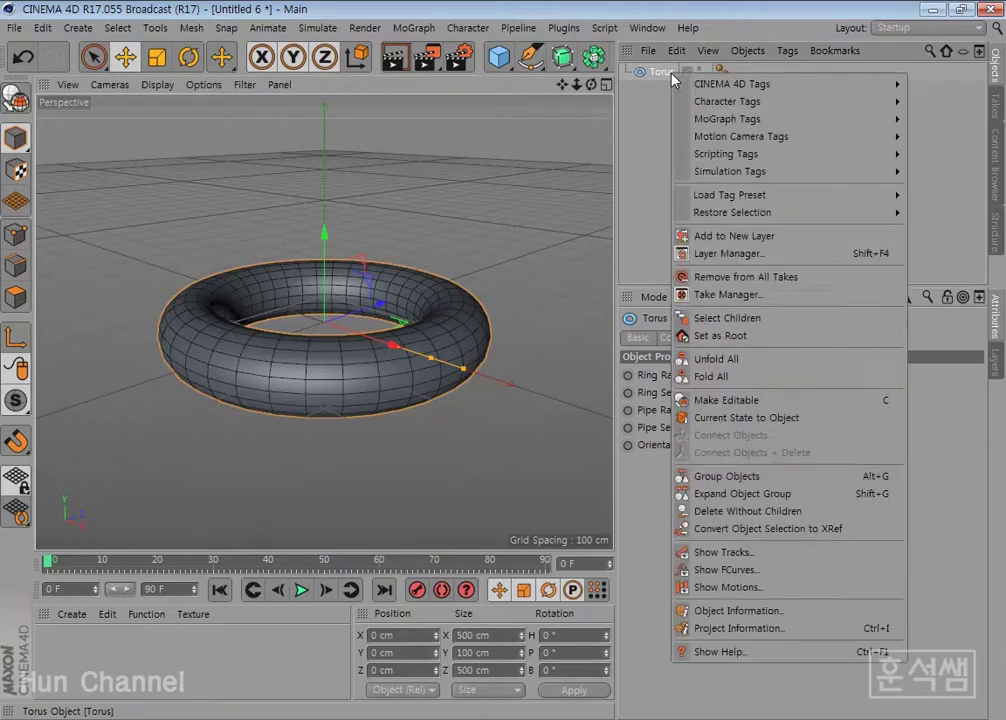
pyautogui.click(777, 400)
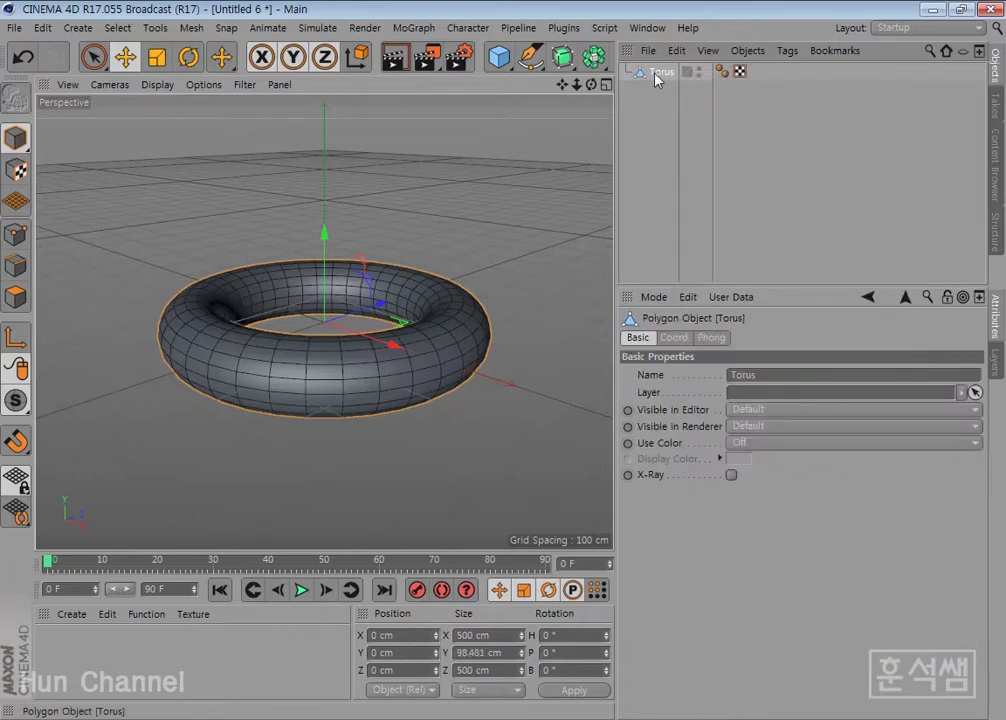
pyautogui.moveTo(617, 113); pyautogui.dragTo(686, 113)
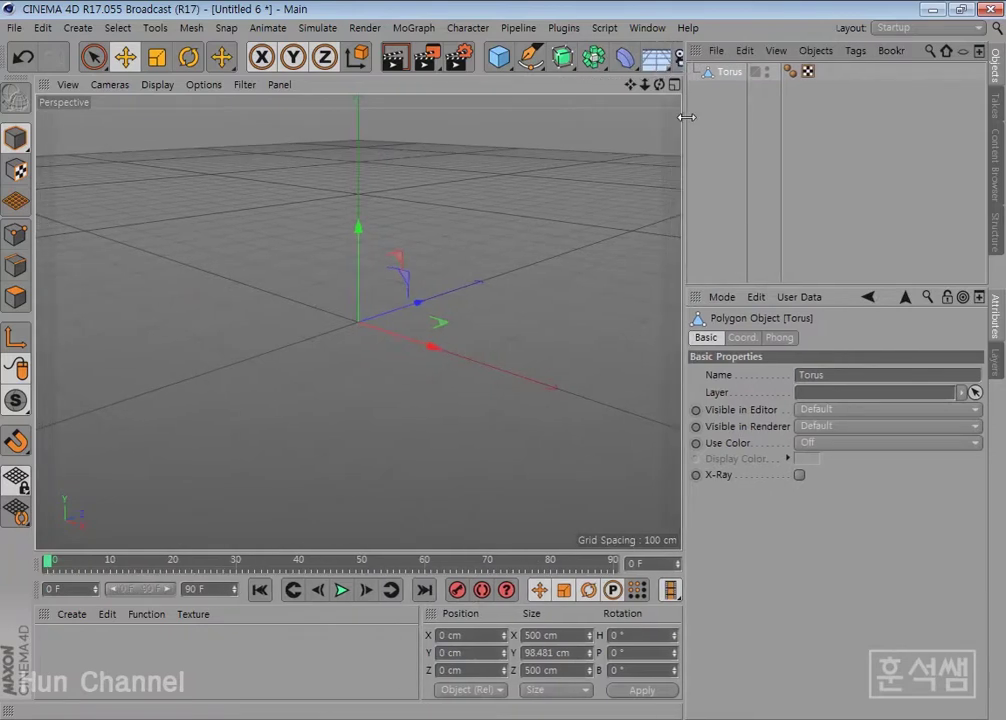
# Add a MoGraph Fracture object, nest the Torus under it, and select Fracture
pyautogui.click(408, 25)
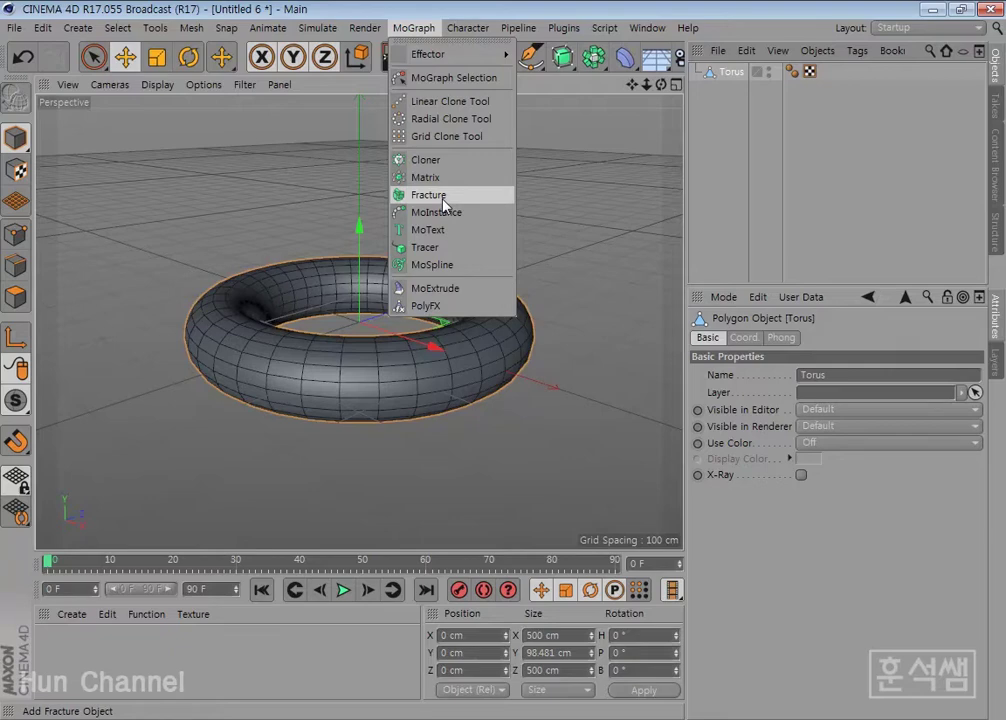
pyautogui.click(430, 195)
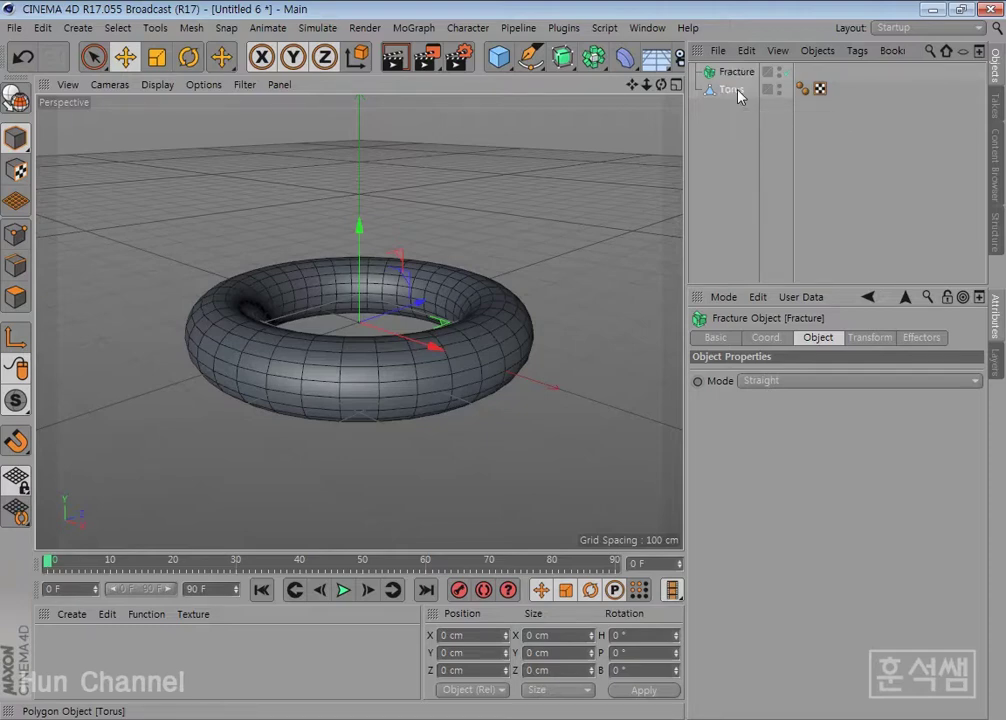
pyautogui.moveTo(739, 95); pyautogui.dragTo(742, 75)
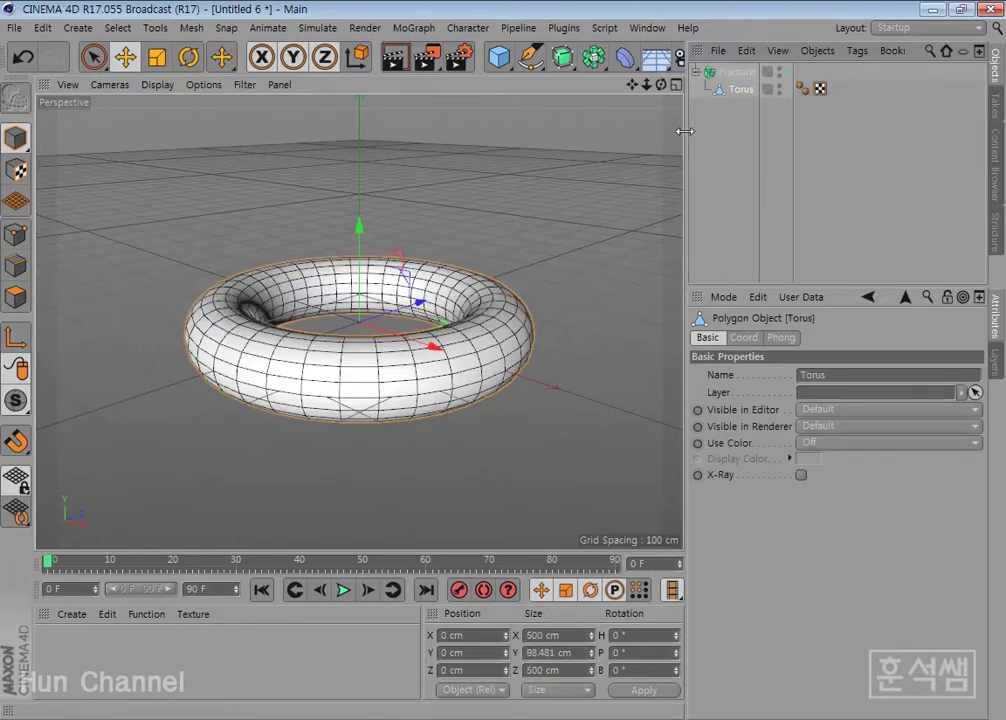
pyautogui.moveTo(685, 128); pyautogui.dragTo(664, 128)
pyautogui.click(717, 75)
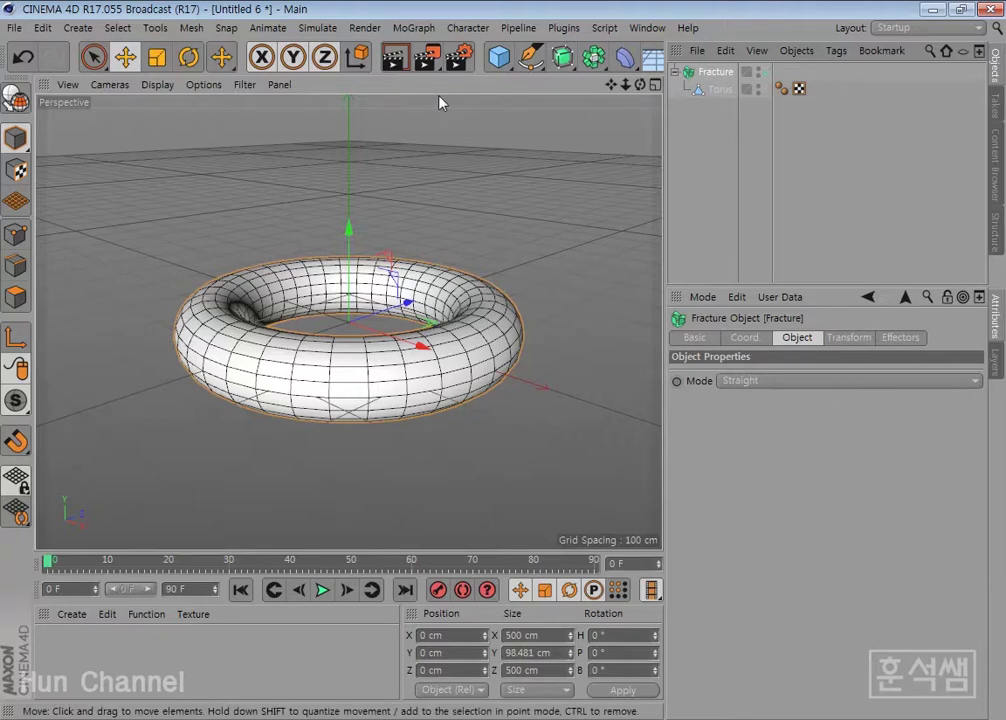
# Add a Random effector with 50 cm position offsets per axis, then select the Torus
pyautogui.click(410, 29)
pyautogui.moveTo(440, 54)
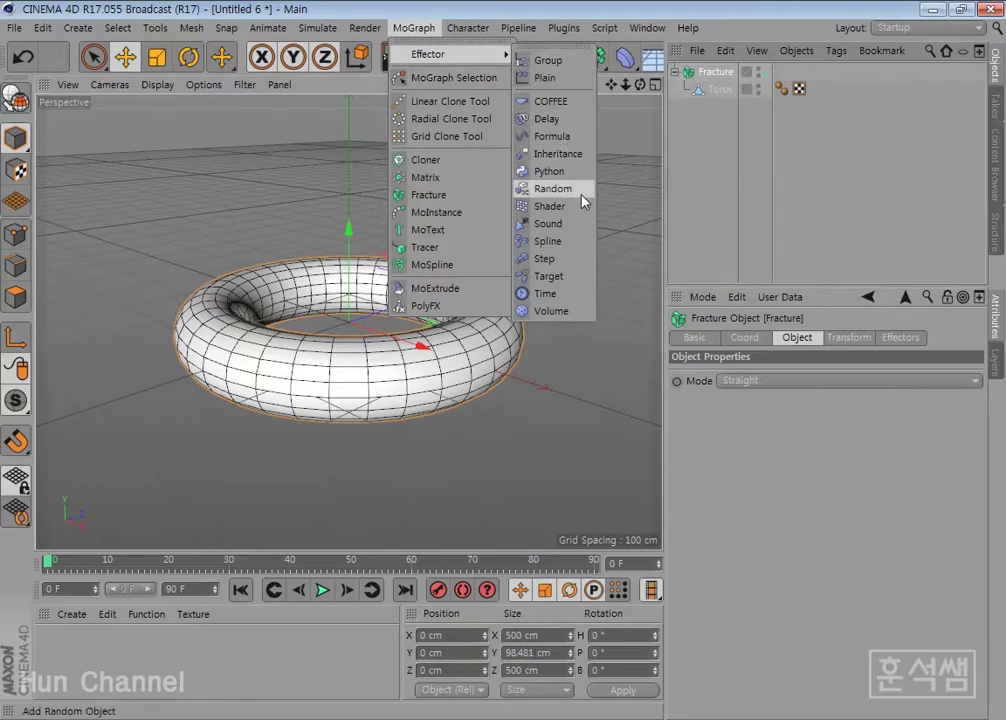
pyautogui.click(553, 188)
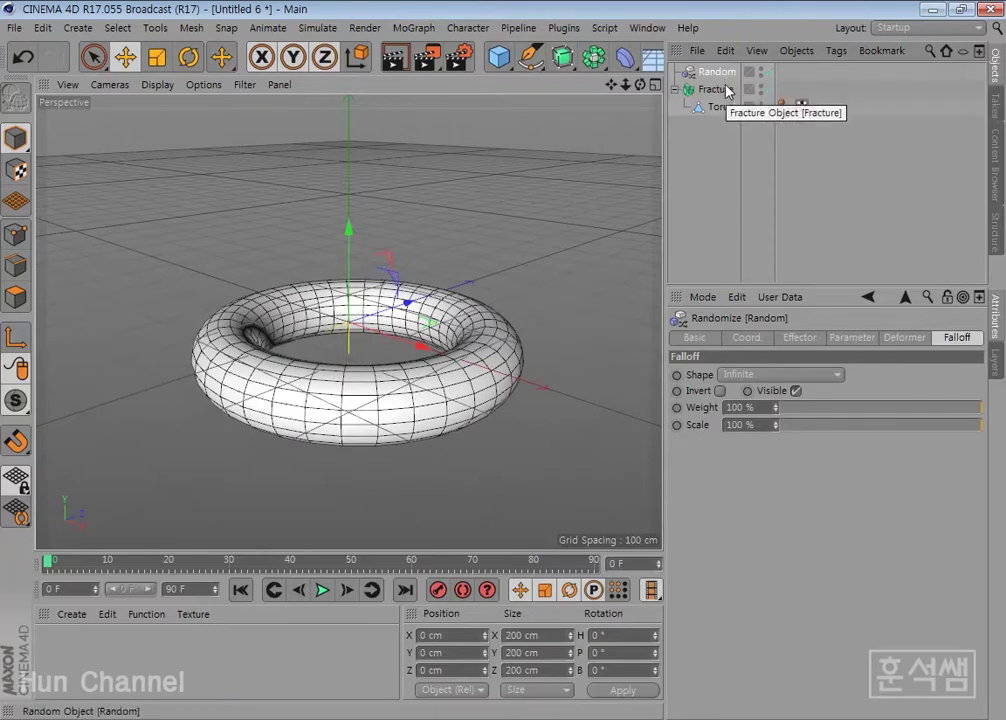
pyautogui.click(855, 339)
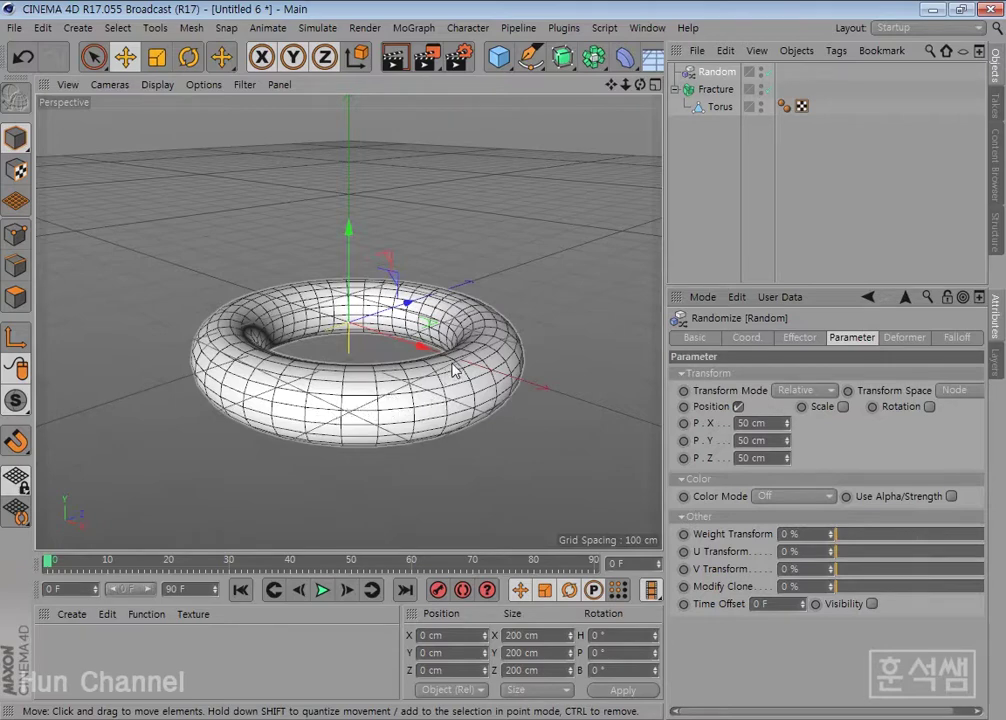
pyautogui.click(720, 108)
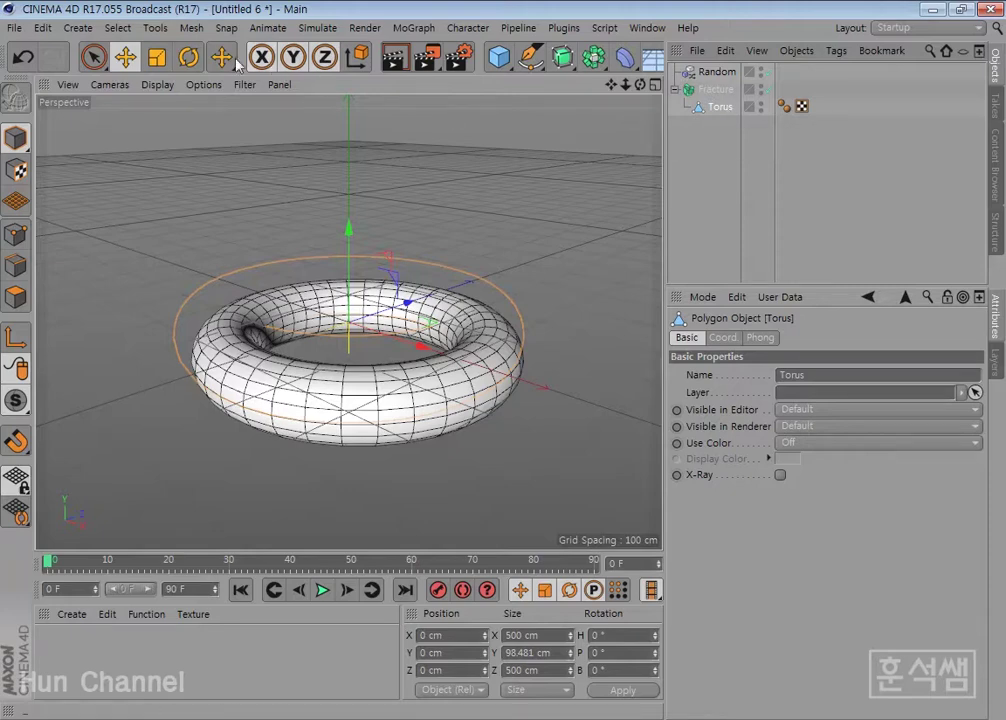
# Switch to Polygon mode, hide Random and Fracture in the editor, and select all torus polygons
pyautogui.click(191, 28)
pyautogui.moveTo(209, 72)
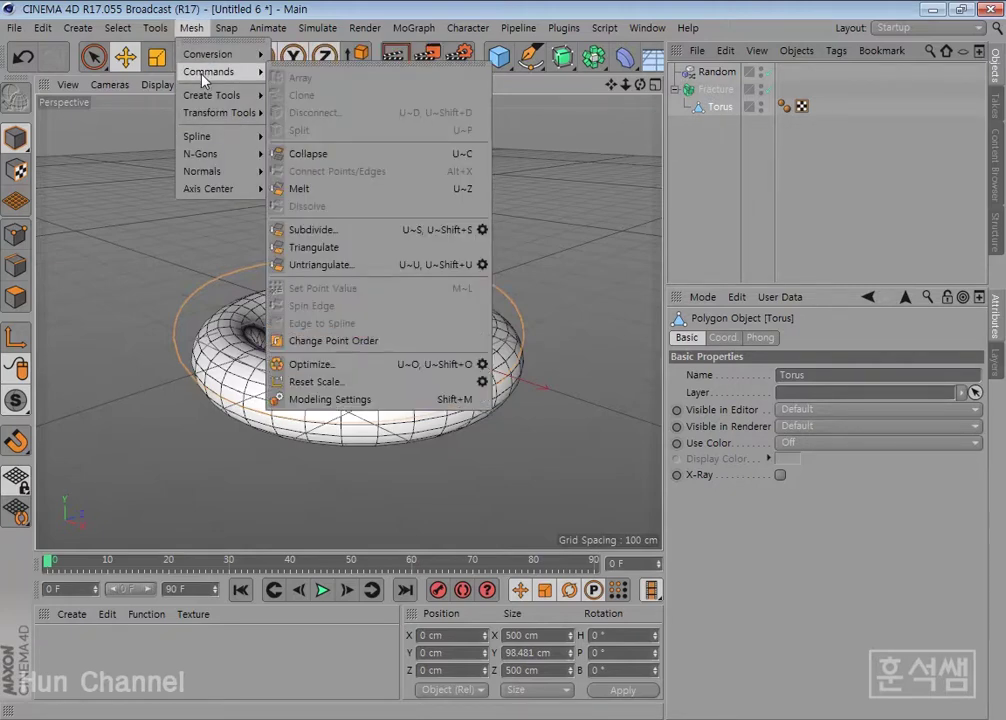
pyautogui.click(24, 295)
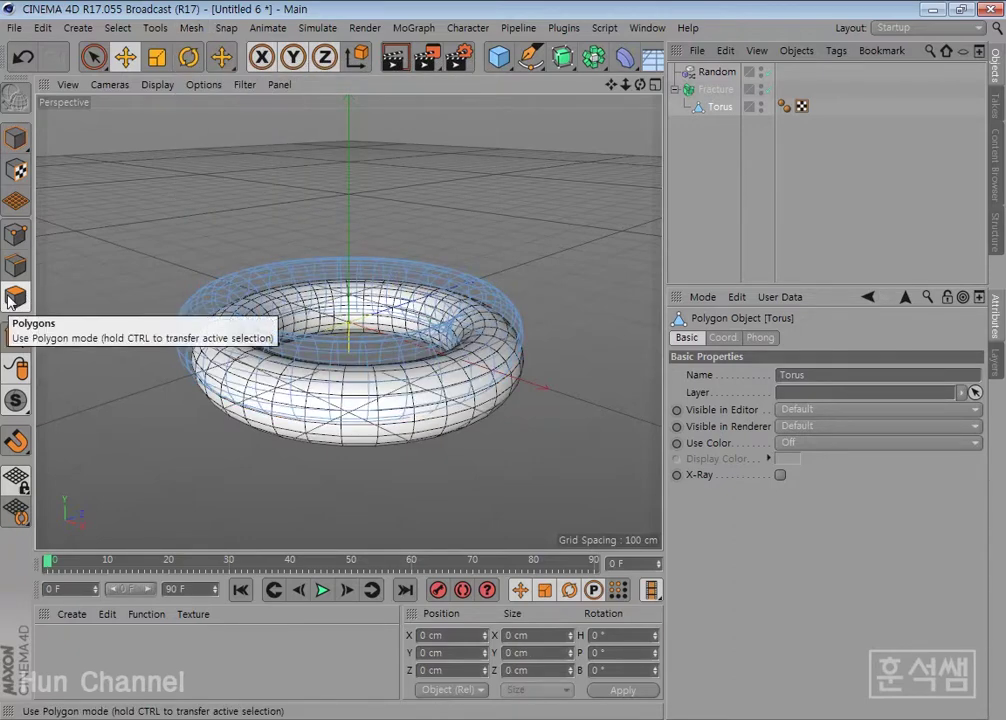
pyautogui.click(770, 73)
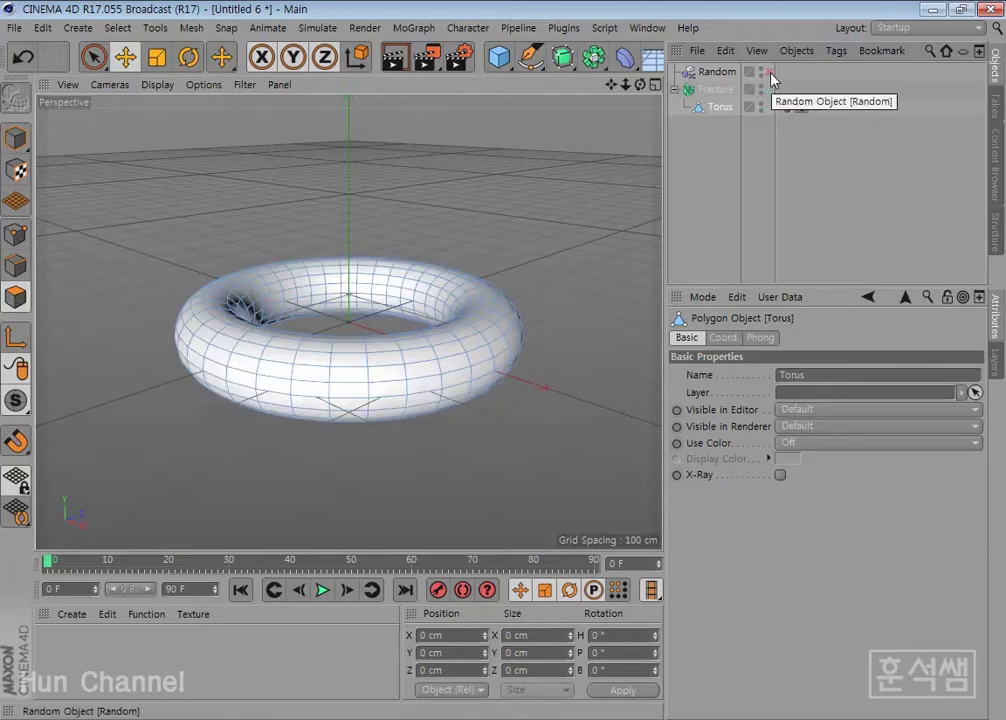
pyautogui.click(15, 300)
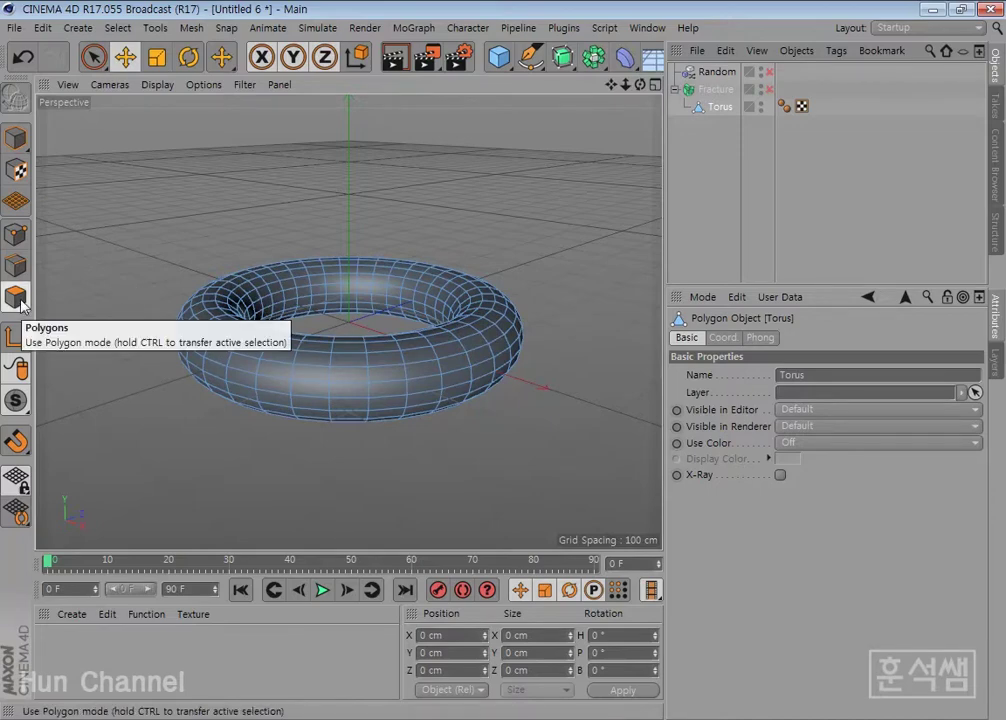
pyautogui.click(298, 358)
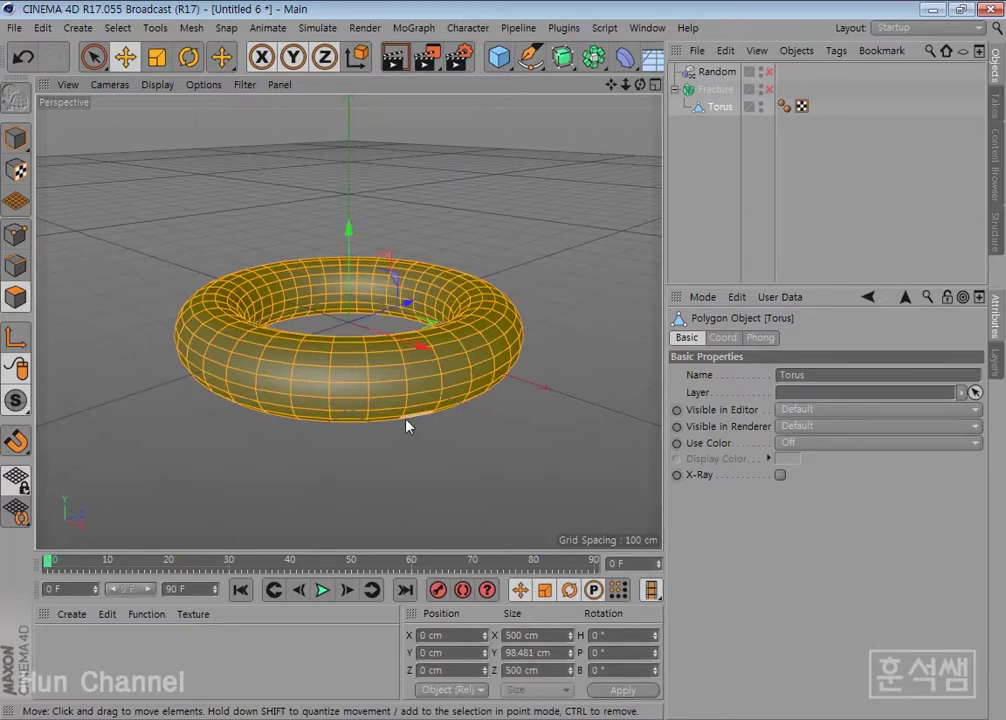
pyautogui.click(191, 28)
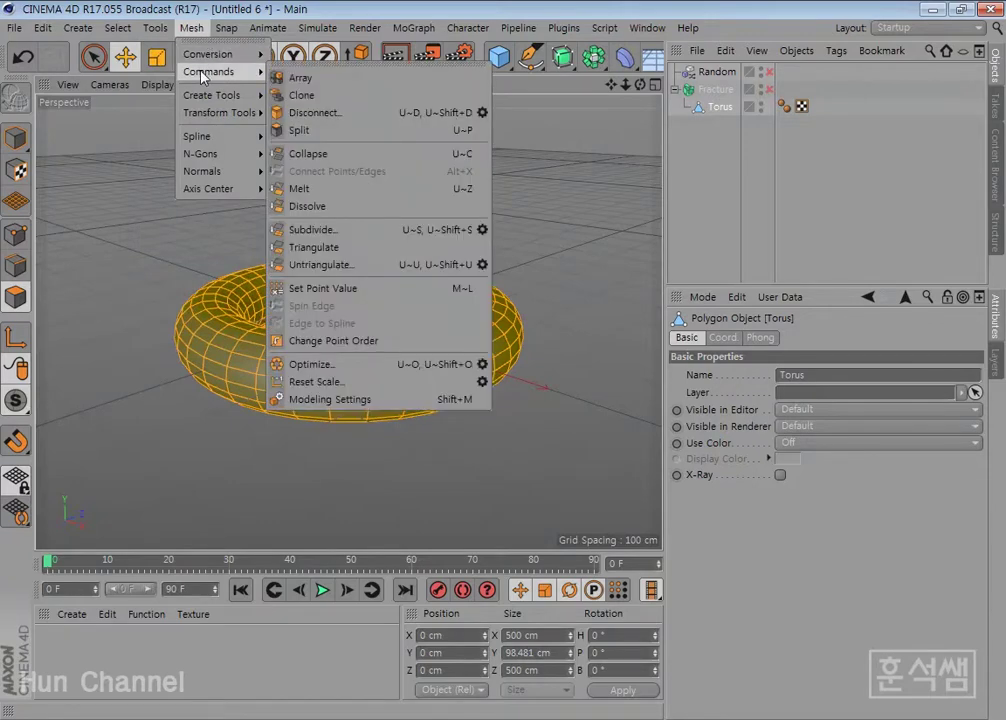
pyautogui.moveTo(219, 72)
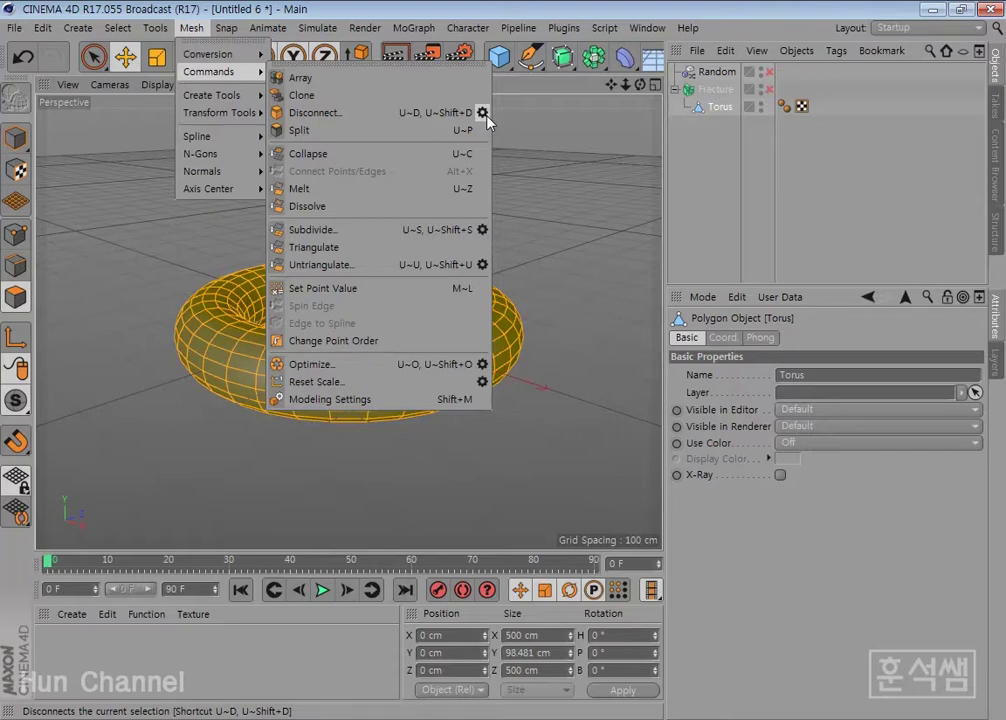
# Disconnect the torus polygons with Preserve Groups unchecked
pyautogui.click(484, 114)
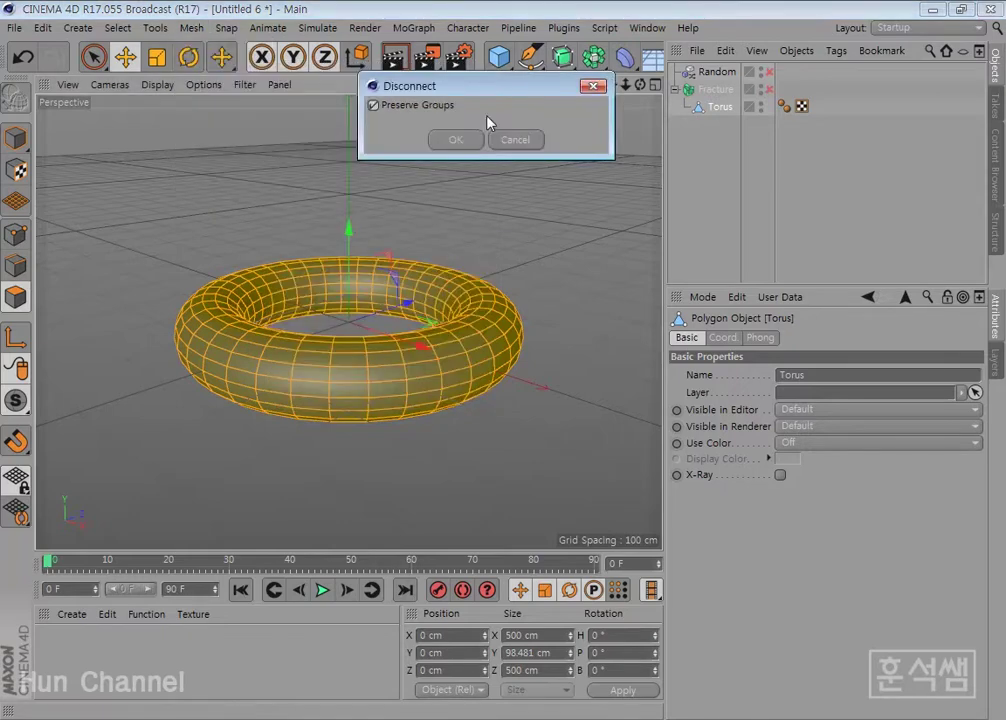
pyautogui.click(374, 106)
pyautogui.click(458, 141)
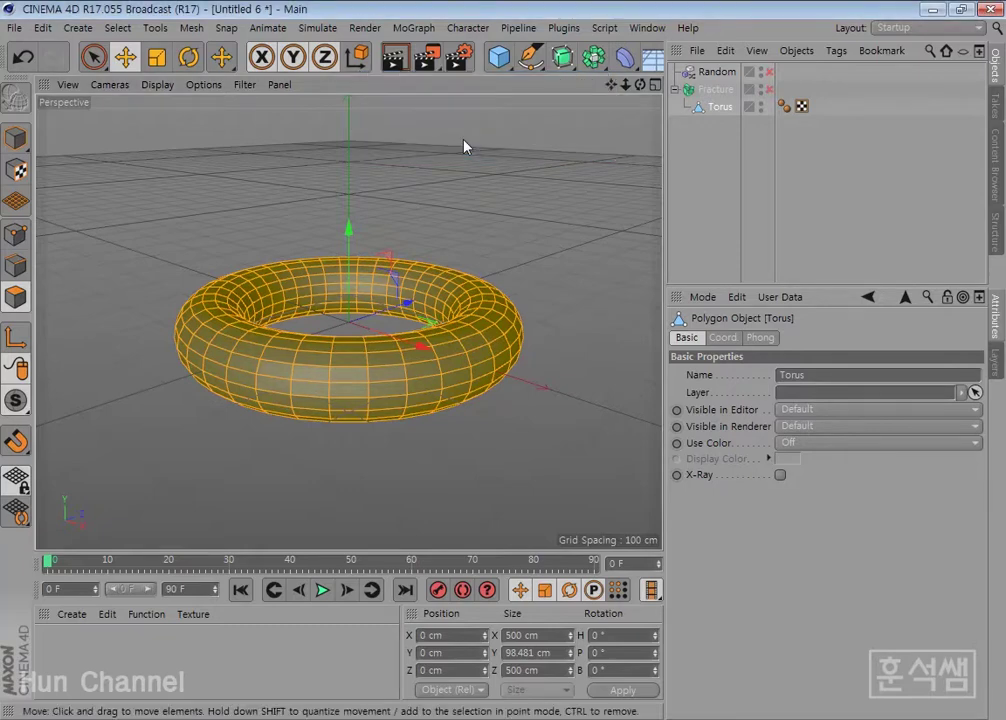
# Test-move one front polygon to confirm it is detached, undo, and return to Model mode
pyautogui.click(350, 377)
pyautogui.moveTo(350, 370); pyautogui.dragTo(344, 354)
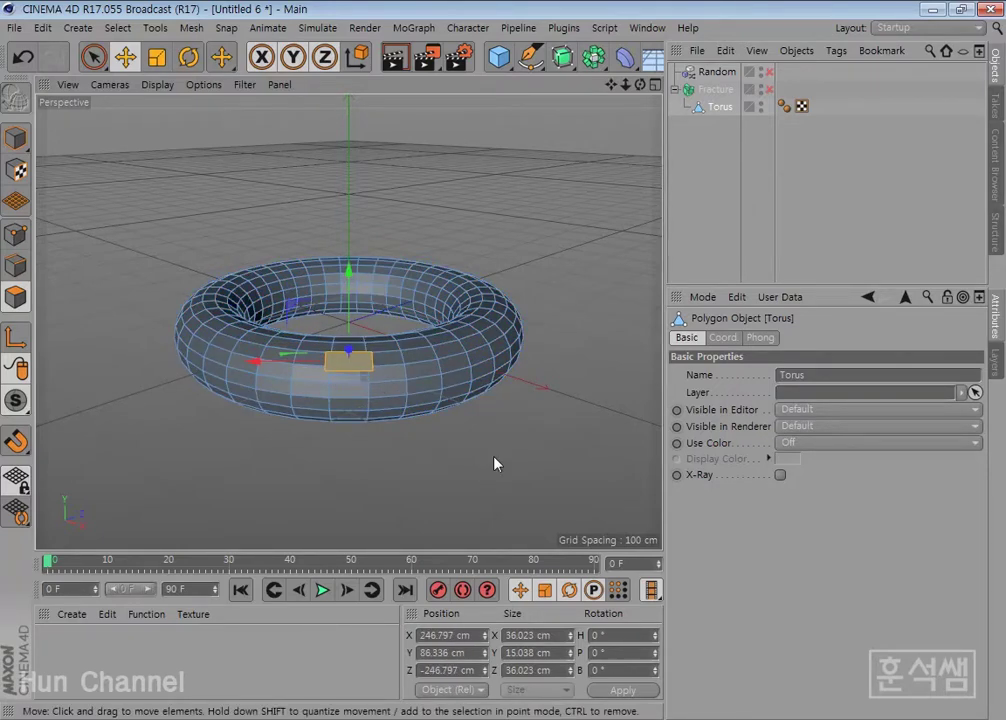
pyautogui.hotkey('ctrl', 'z')
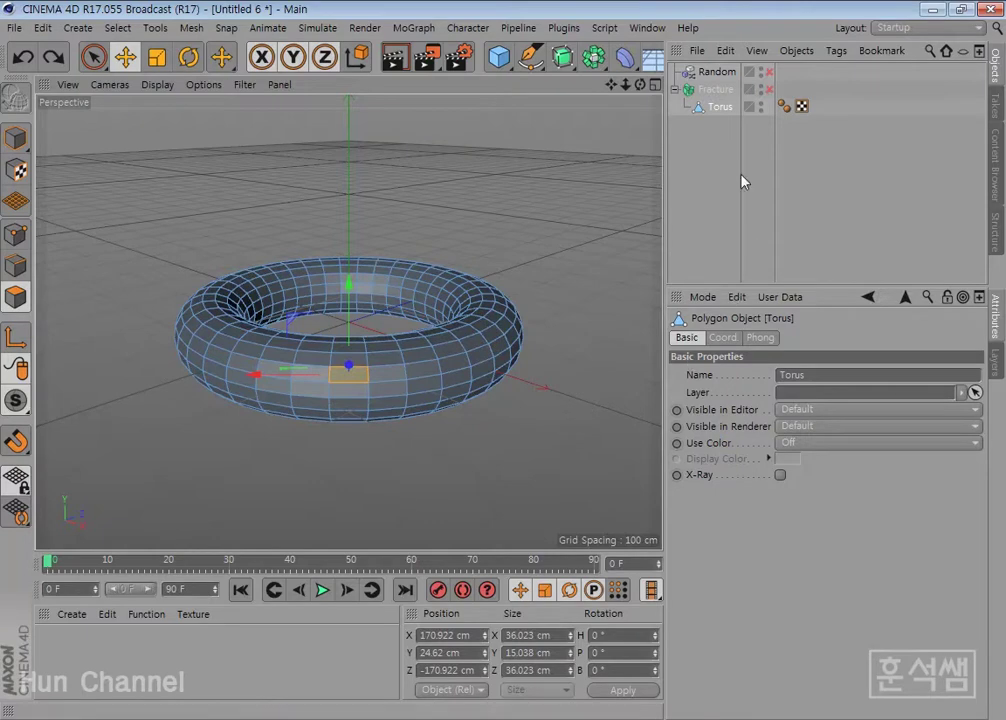
pyautogui.click(720, 107)
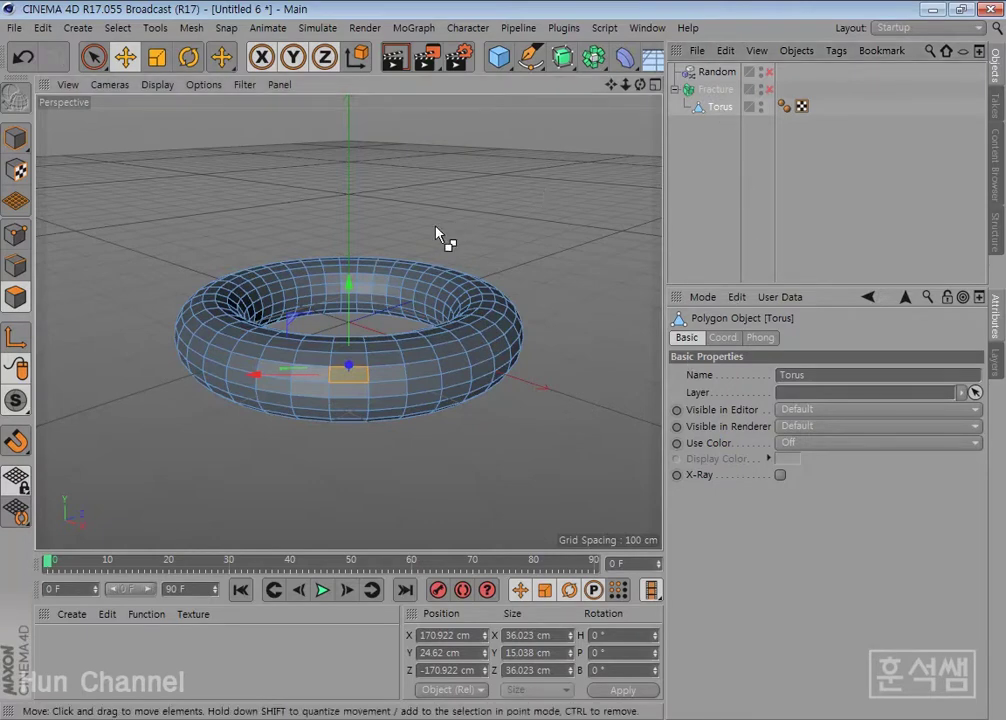
pyautogui.press('Return')
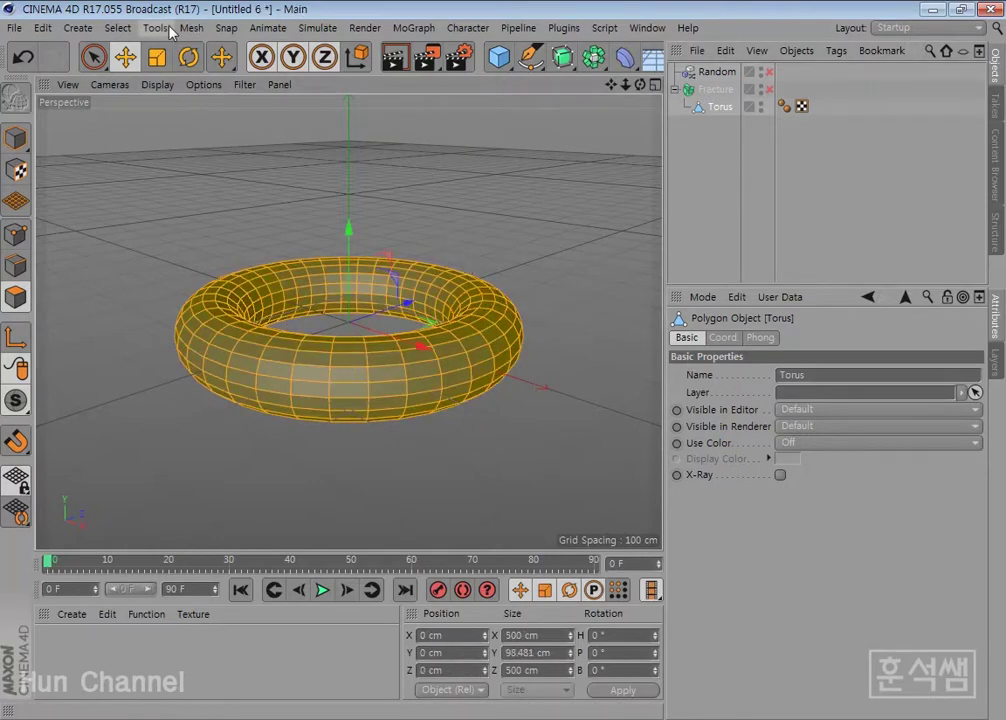
# Run Mesh > Commands > Disconnect on the Torus to separate all its faces
pyautogui.click(118, 28)
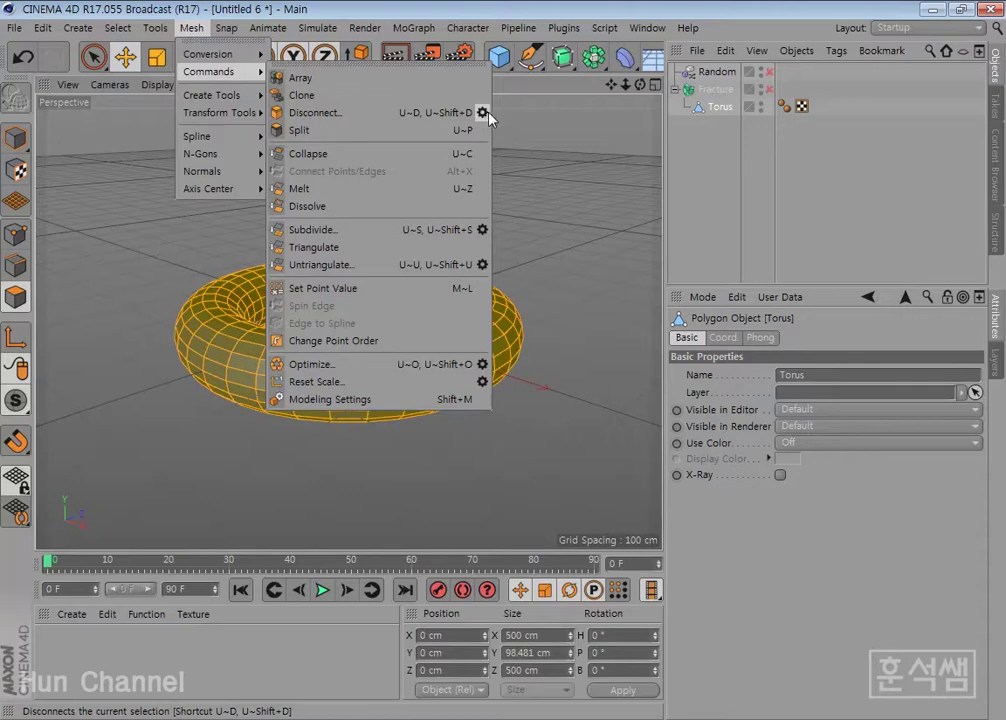
pyautogui.click(772, 93)
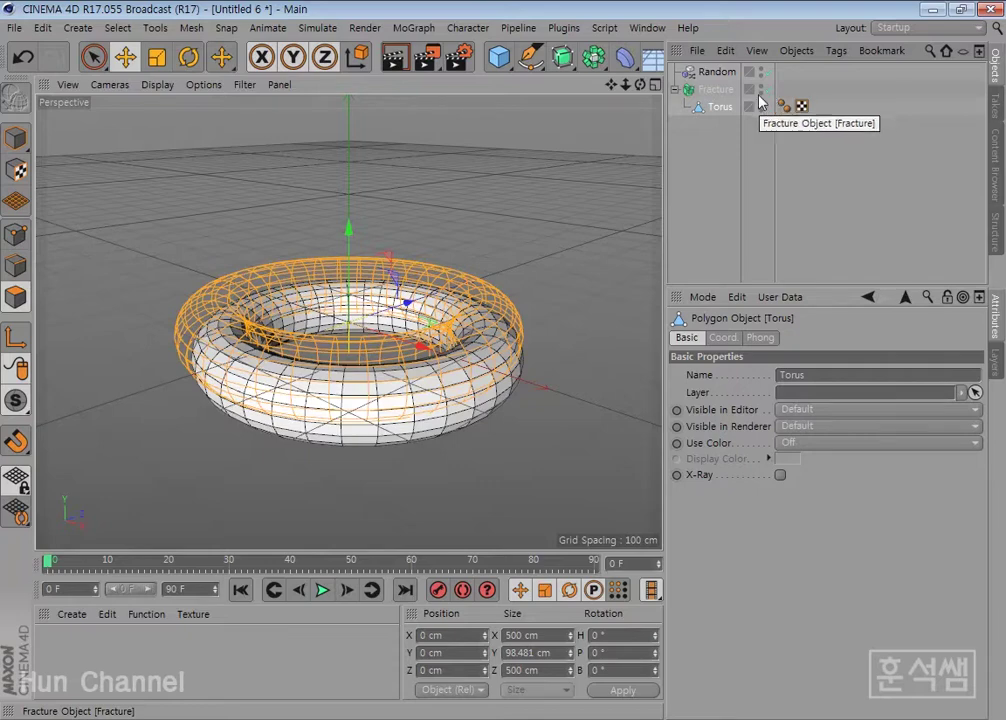
# Set the Fracture Mode to Explode Segments, after briefly comparing it with Straight
pyautogui.click(716, 89)
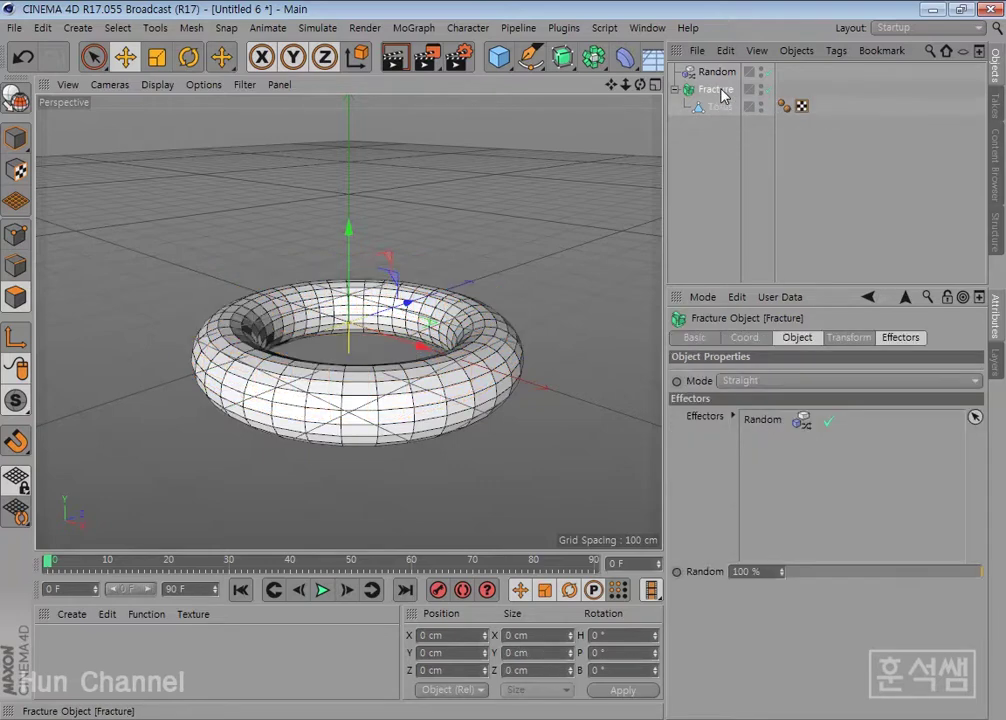
pyautogui.click(850, 338)
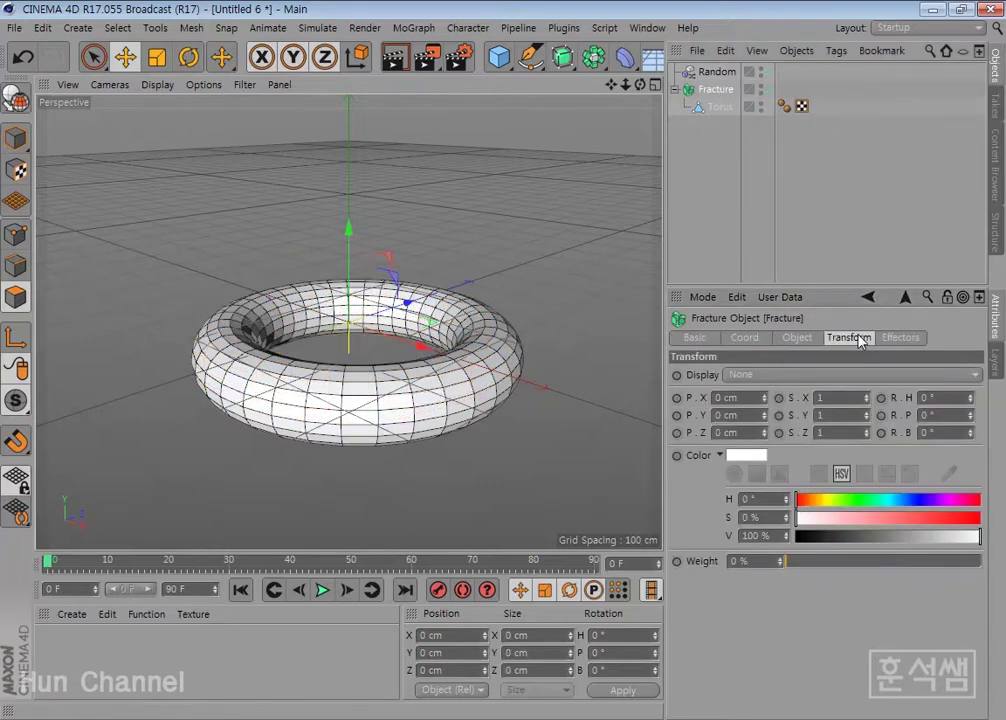
pyautogui.click(800, 340)
pyautogui.moveTo(813, 288); pyautogui.dragTo(813, 214)
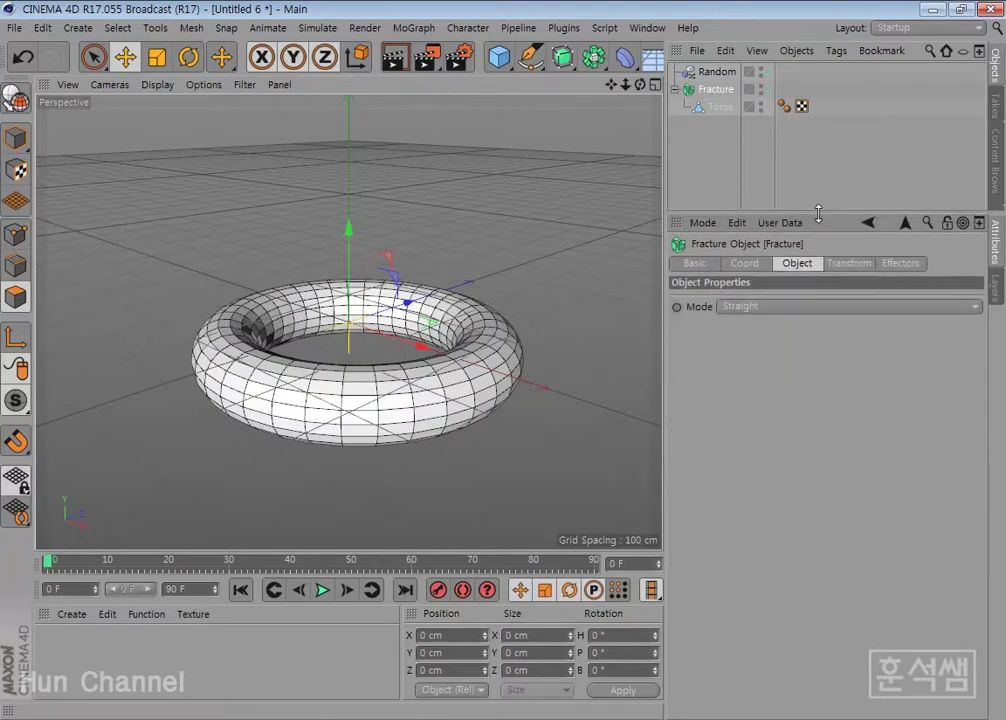
pyautogui.click(790, 307)
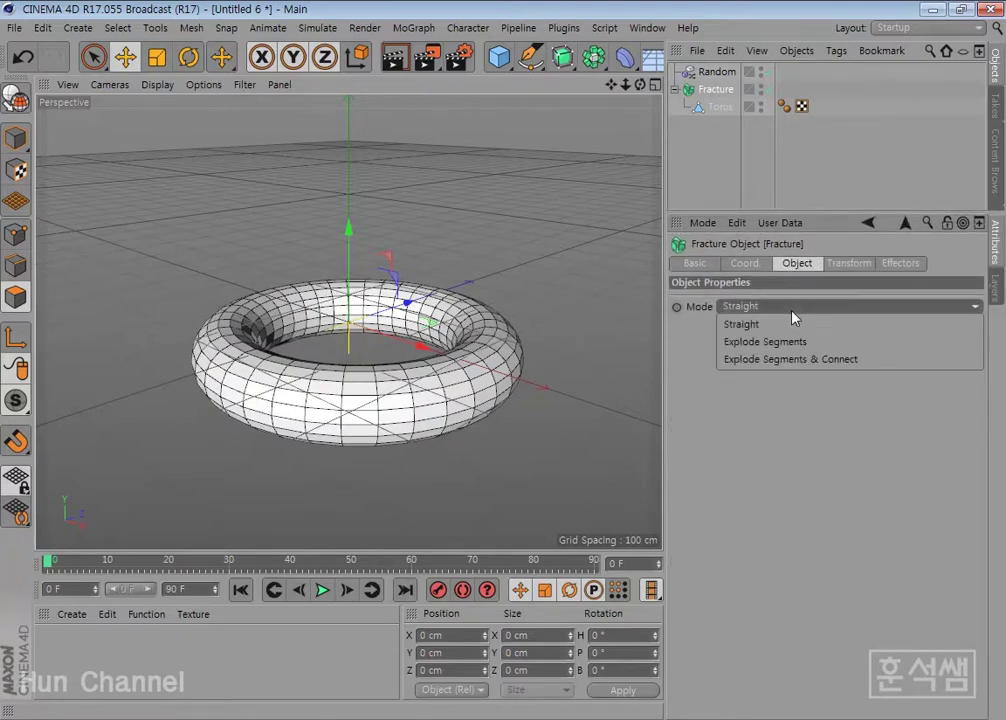
pyautogui.click(795, 342)
pyautogui.click(800, 306)
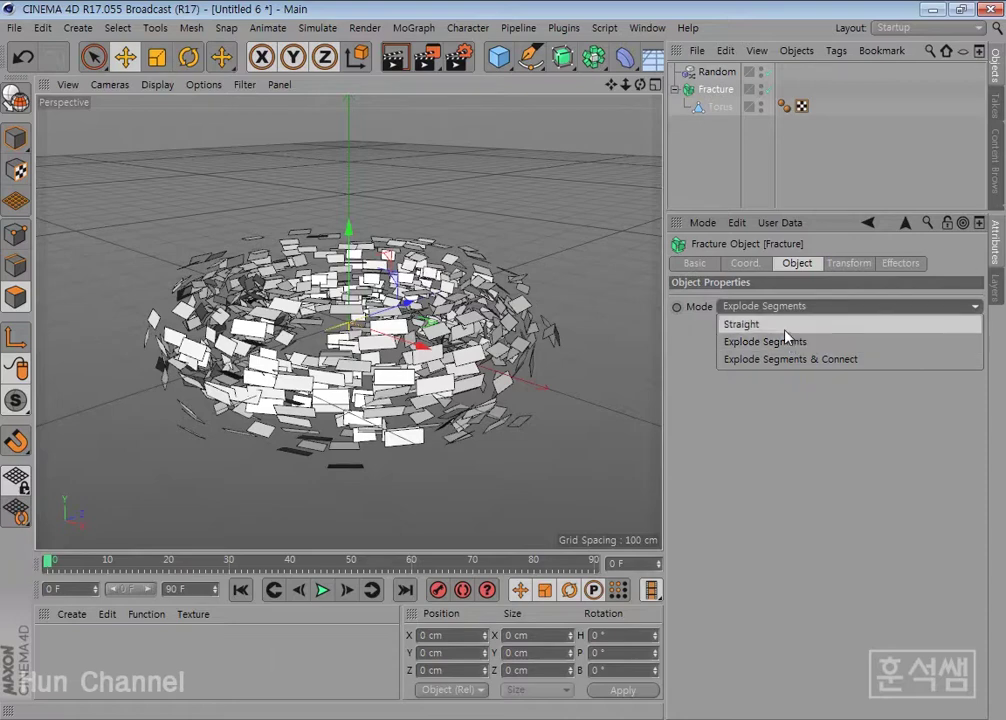
pyautogui.click(784, 325)
pyautogui.click(785, 307)
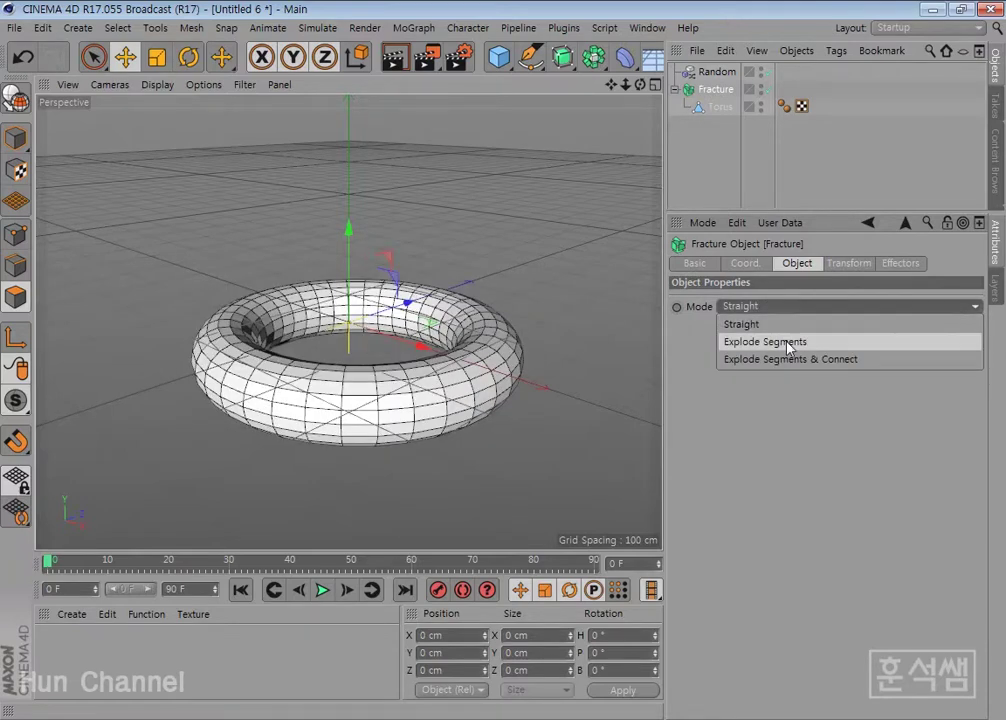
pyautogui.click(786, 342)
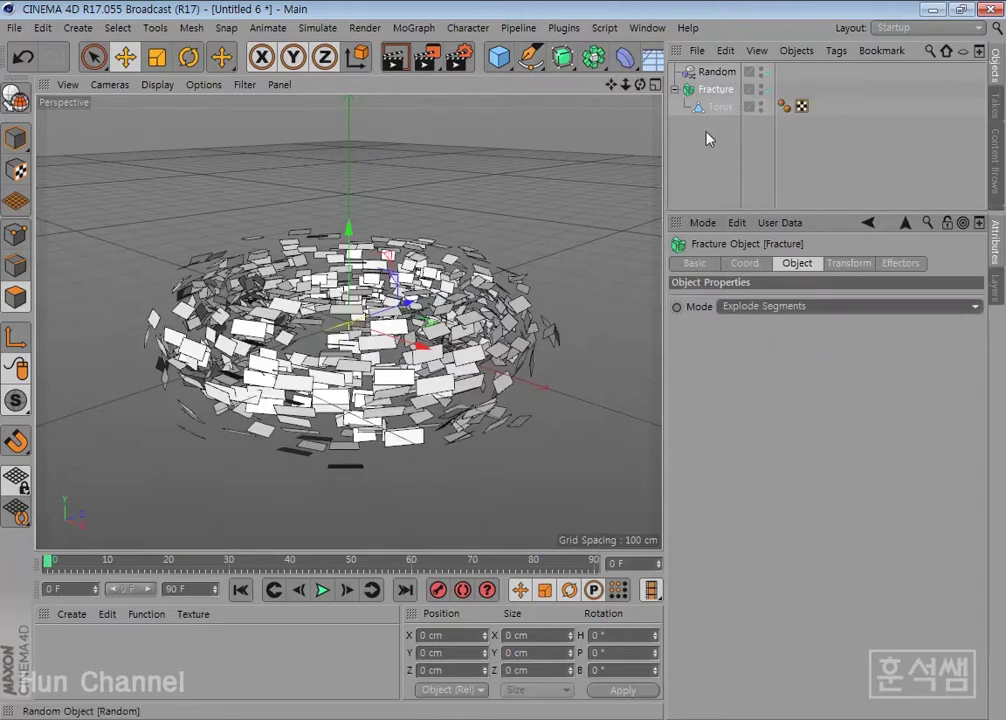
# Set the Random effector's position offsets to P.X 100 cm and P.Z 100 cm
pyautogui.click(716, 72)
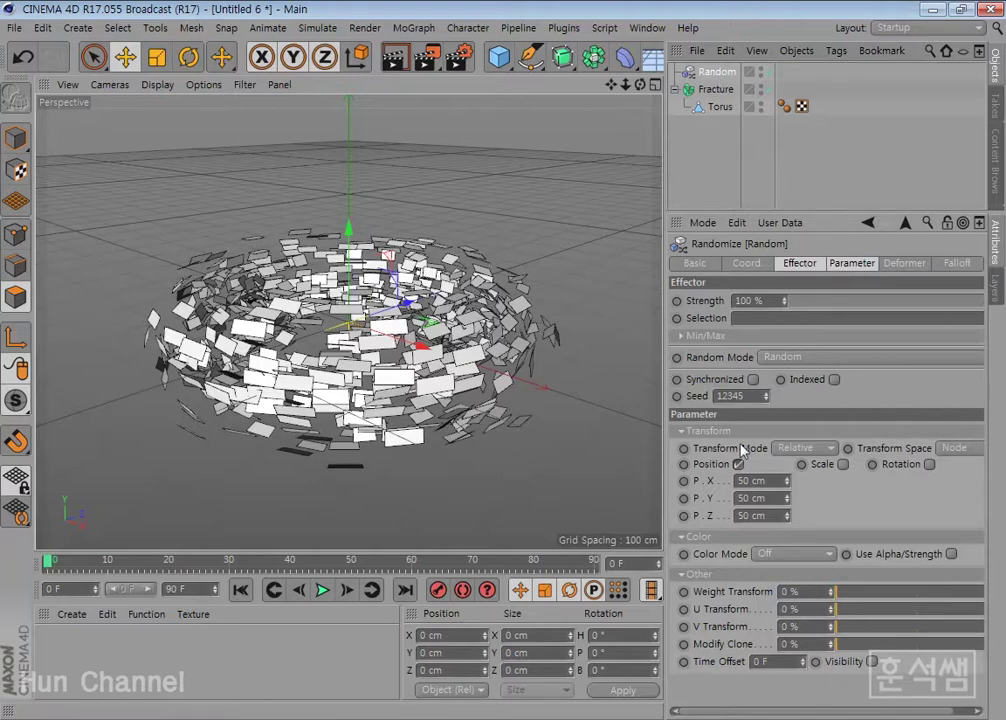
pyautogui.moveTo(788, 481); pyautogui.dragTo(790, 460)
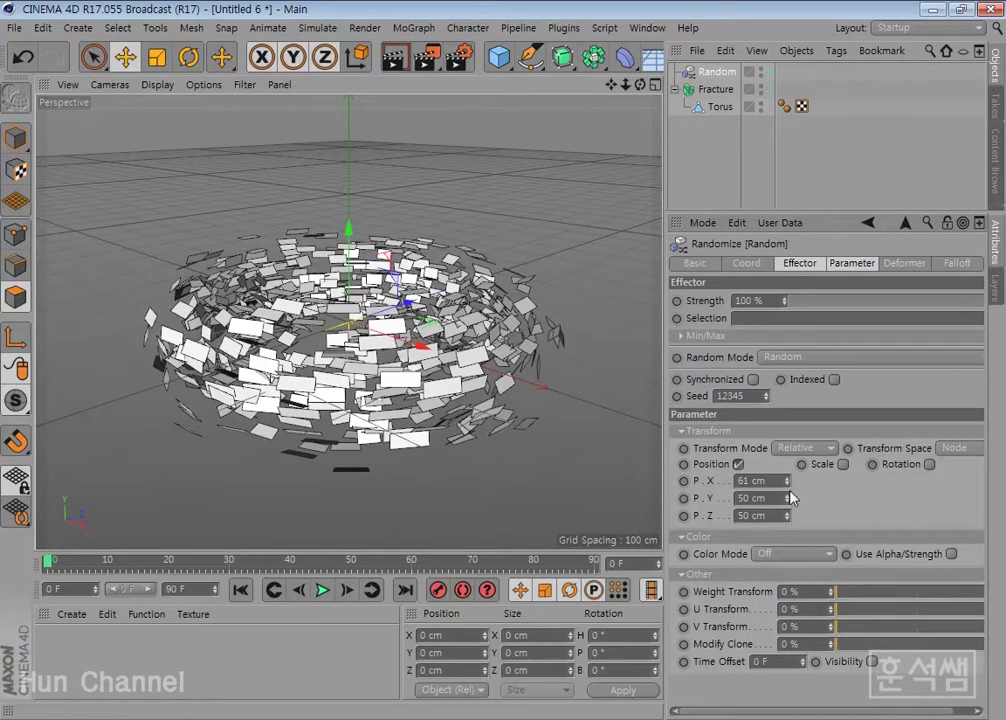
pyautogui.doubleClick(752, 481)
pyautogui.write('100')
pyautogui.press('Return')
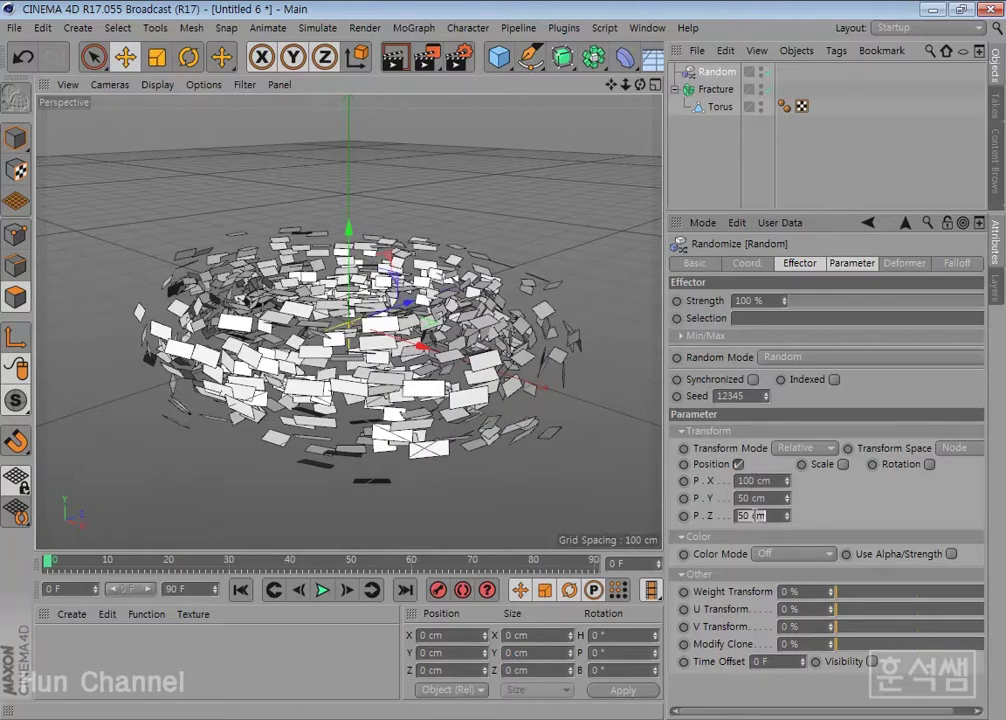
pyautogui.doubleClick(752, 515)
pyautogui.write('100')
pyautogui.press('Return')
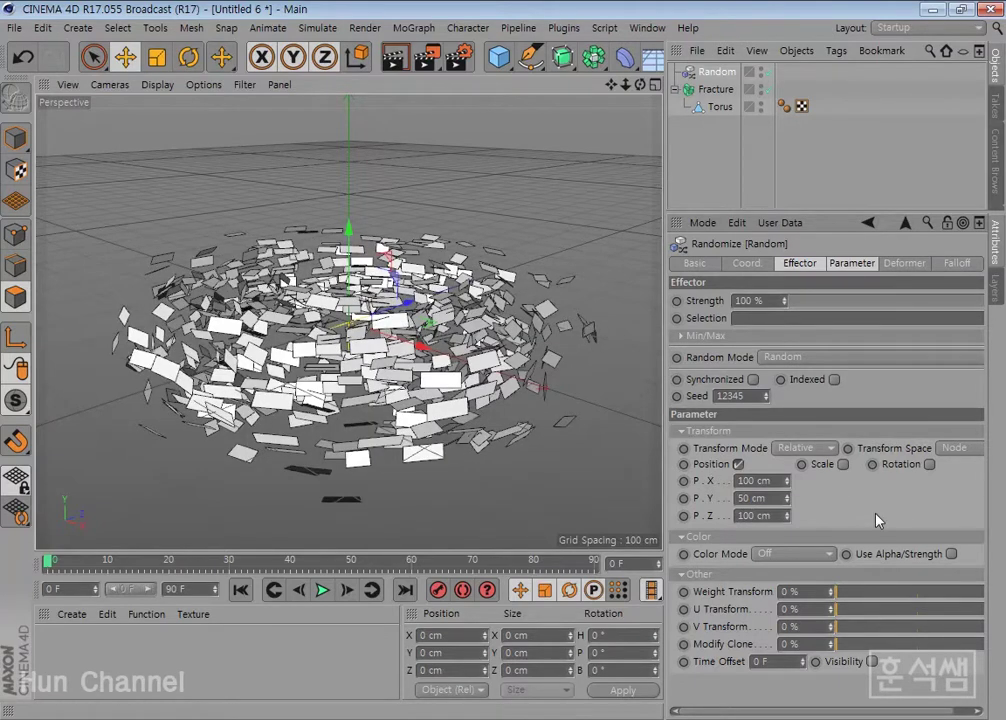
pyautogui.moveTo(666, 359); pyautogui.dragTo(615, 340)
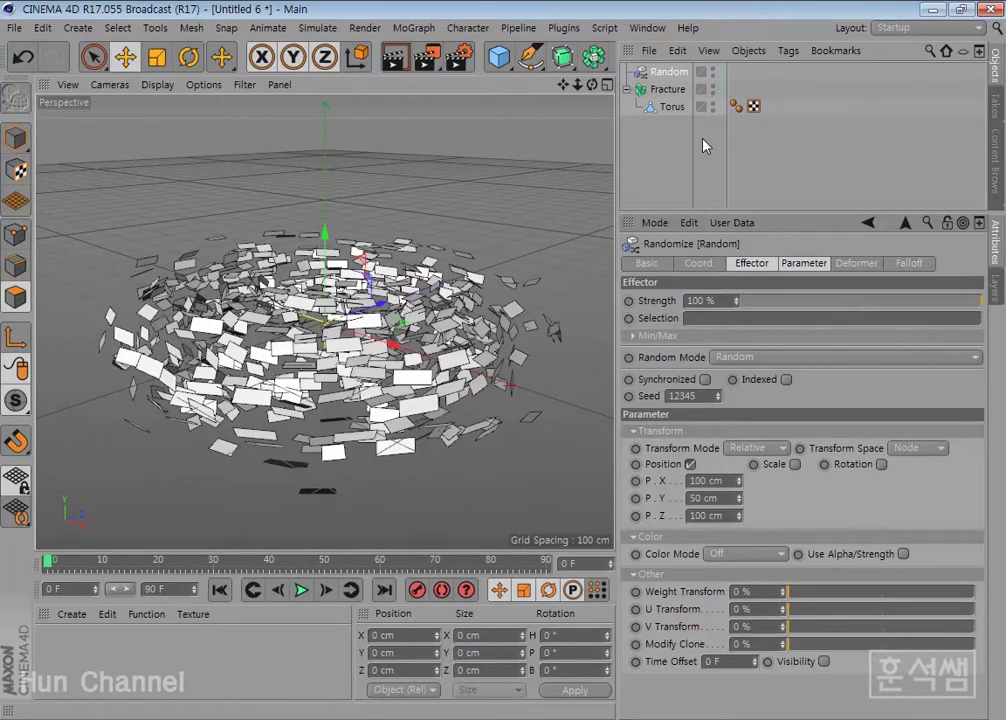
# Check the Fracture Transform tab, then reselect the Random effector, its strength still 100%
pyautogui.click(668, 92)
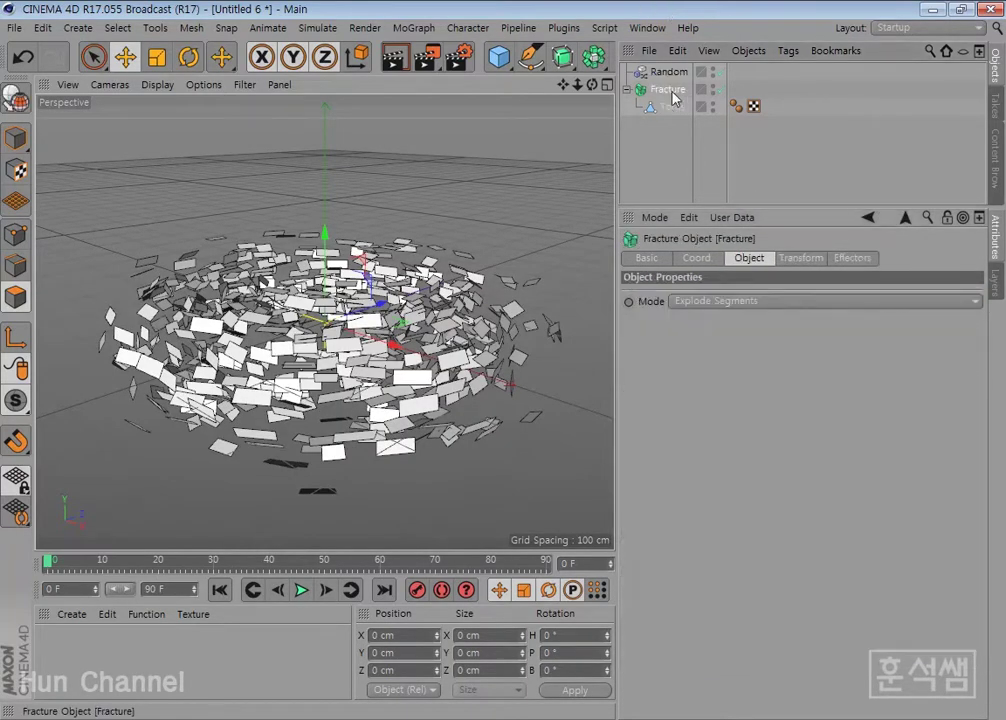
pyautogui.click(800, 258)
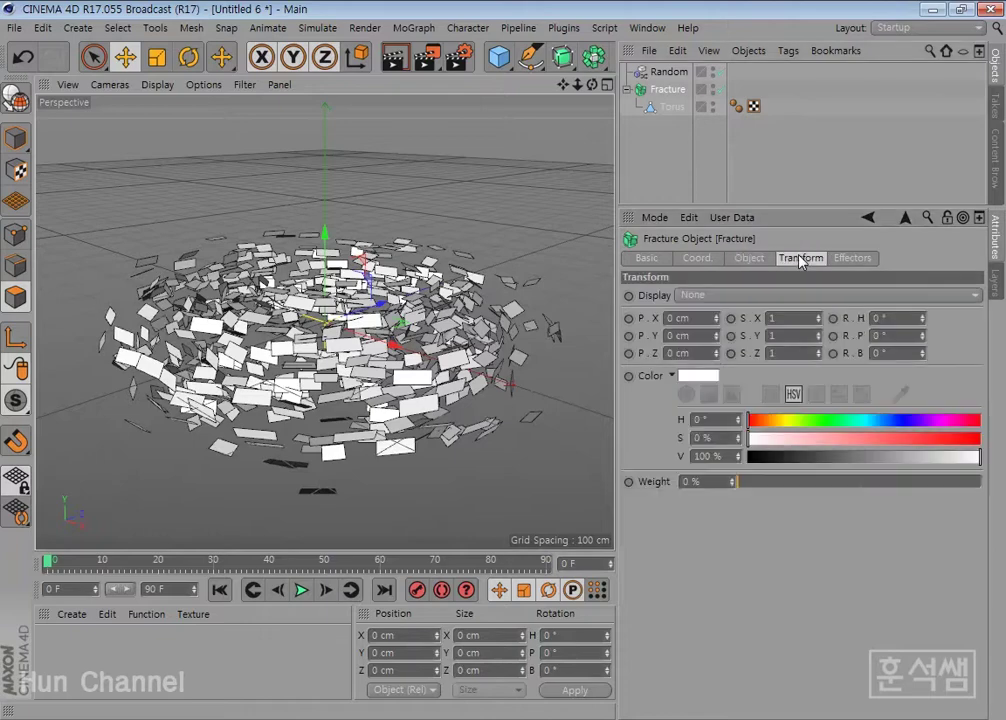
pyautogui.click(671, 73)
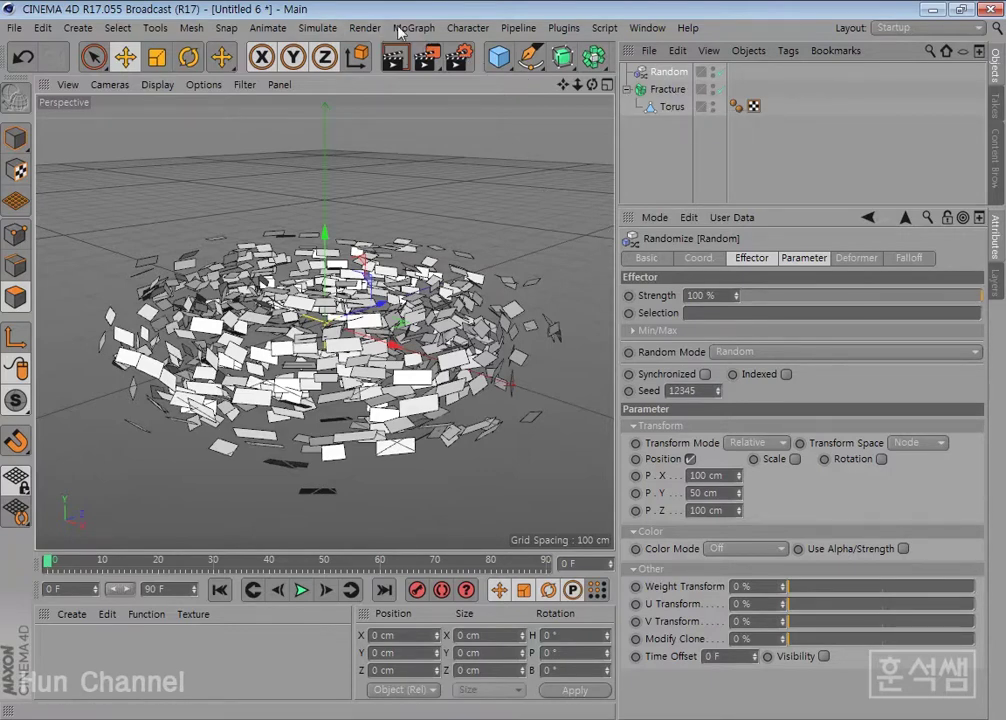
pyautogui.click(317, 28)
pyautogui.moveTo(414, 28)
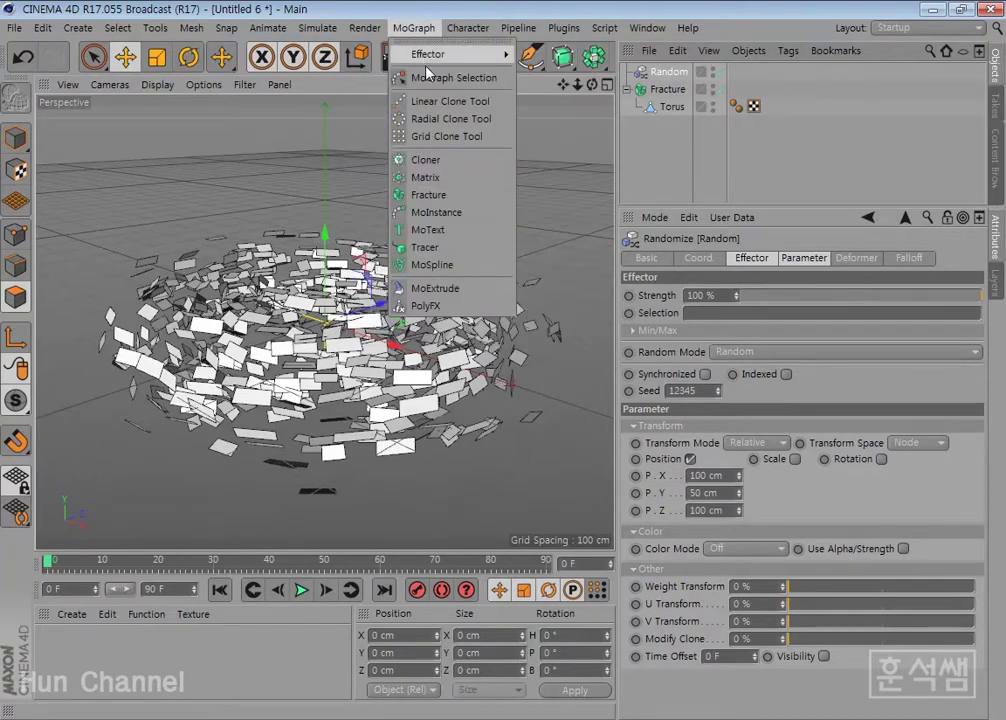
pyautogui.moveTo(450, 54)
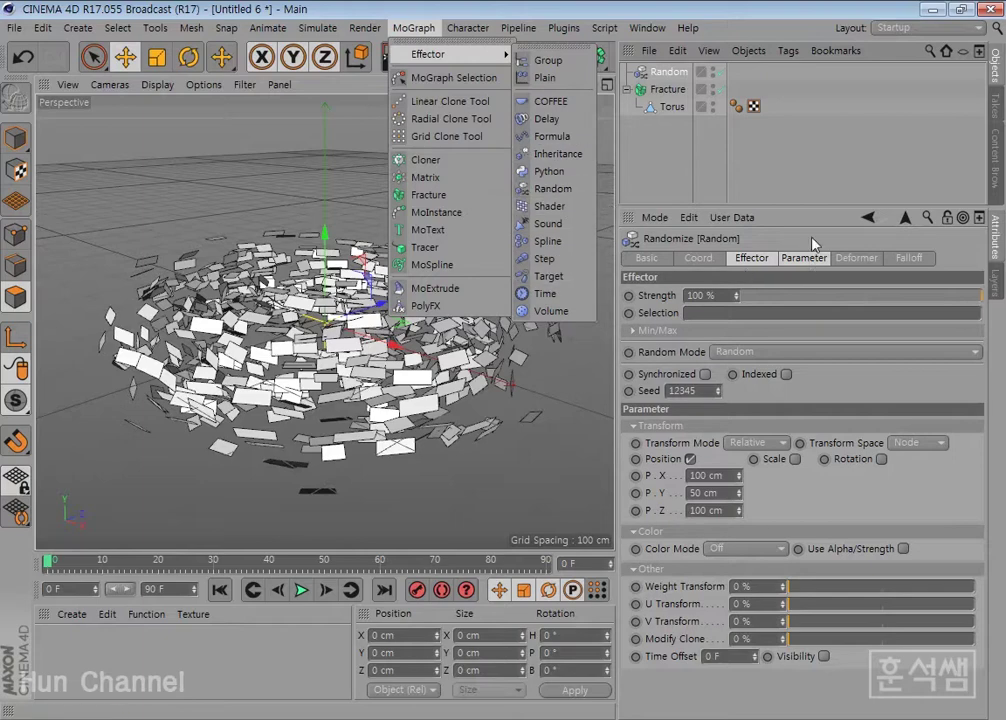
pyautogui.click(813, 244)
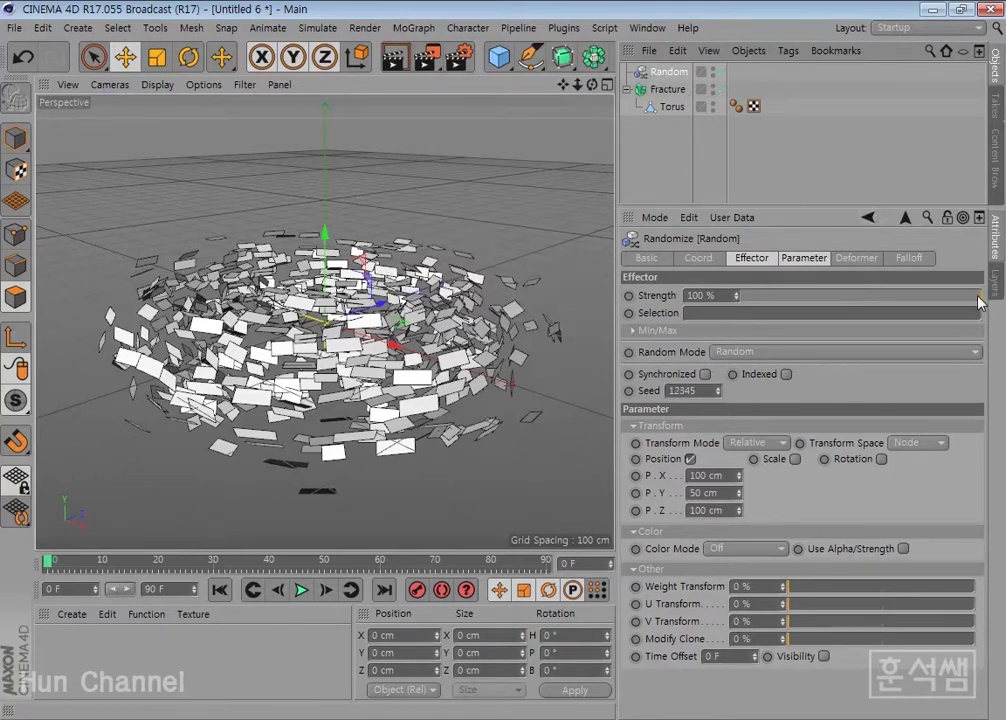
# Drop the Random effector strength to 0% and render the reassembled, intact torus
pyautogui.moveTo(982, 302)
pyautogui.mouseDown()
pyautogui.moveTo(753, 307)
pyautogui.moveTo(1000, 293)
pyautogui.moveTo(757, 294)
pyautogui.moveTo(1000, 293)
pyautogui.moveTo(700, 305)
pyautogui.moveTo(903, 310)
pyautogui.moveTo(1000, 295)
pyautogui.moveTo(695, 314)
pyautogui.mouseUp()
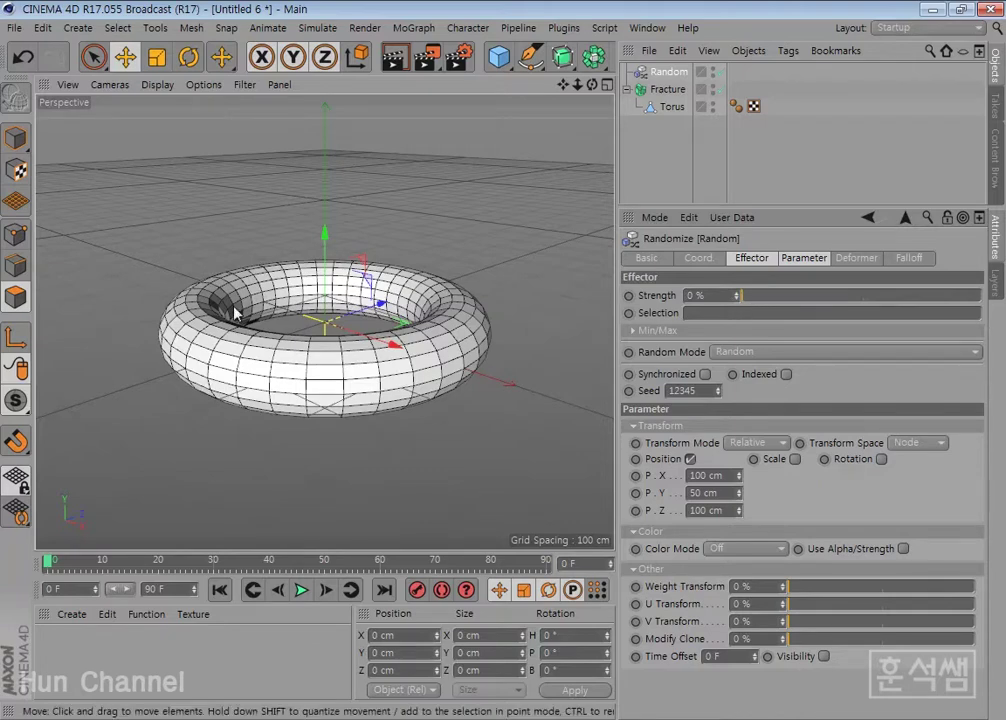
pyautogui.click(397, 59)
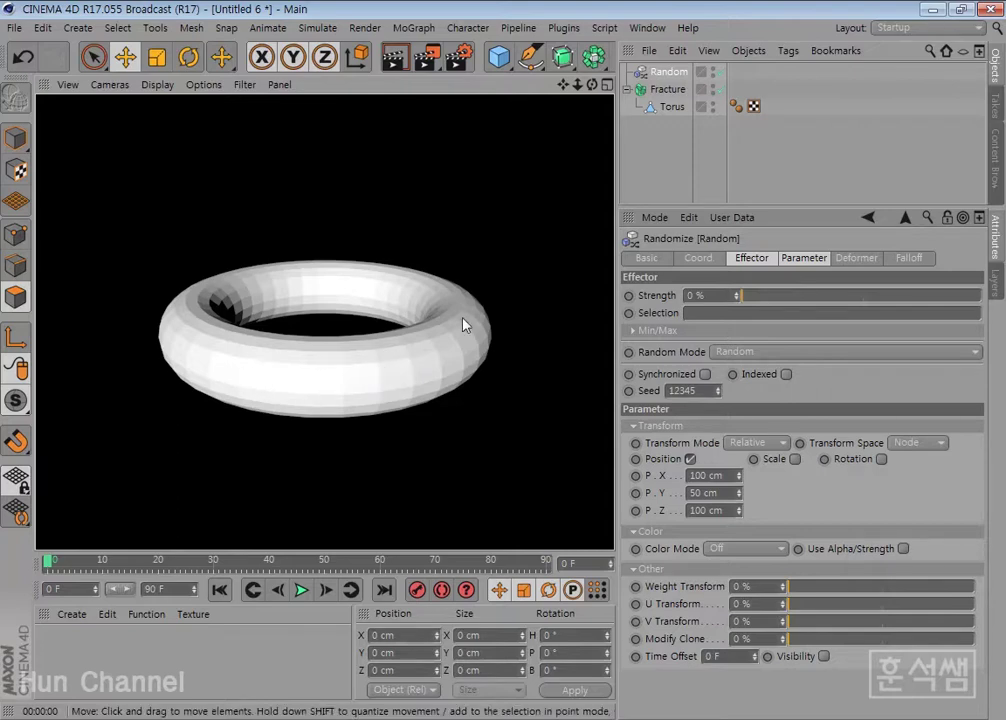
# Select Fracture, set its Object-tab Mode to Explode Segments & Connect, and render the viewport
pyautogui.click(802, 259)
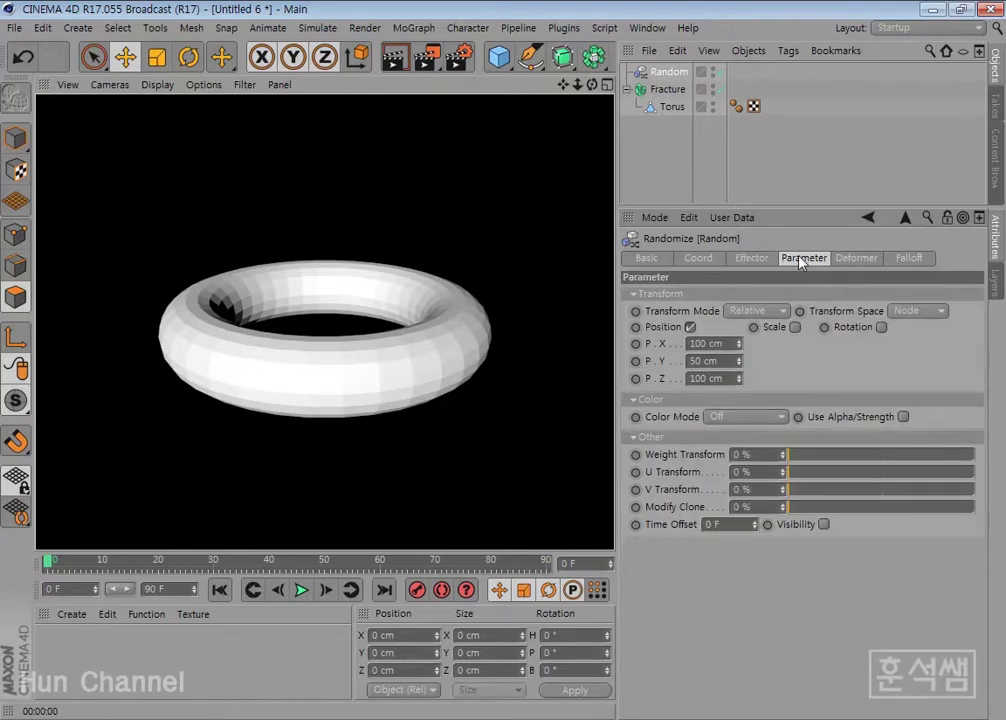
pyautogui.click(668, 89)
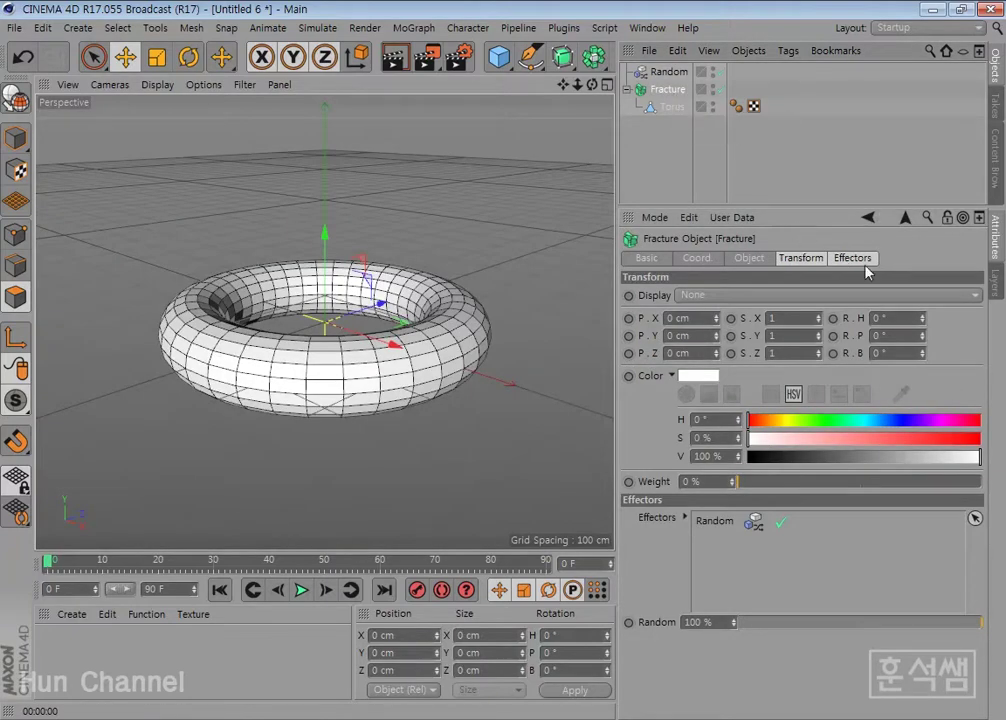
pyautogui.keyDown('shift'); pyautogui.click(800, 258); pyautogui.keyUp('shift')
pyautogui.click(750, 258)
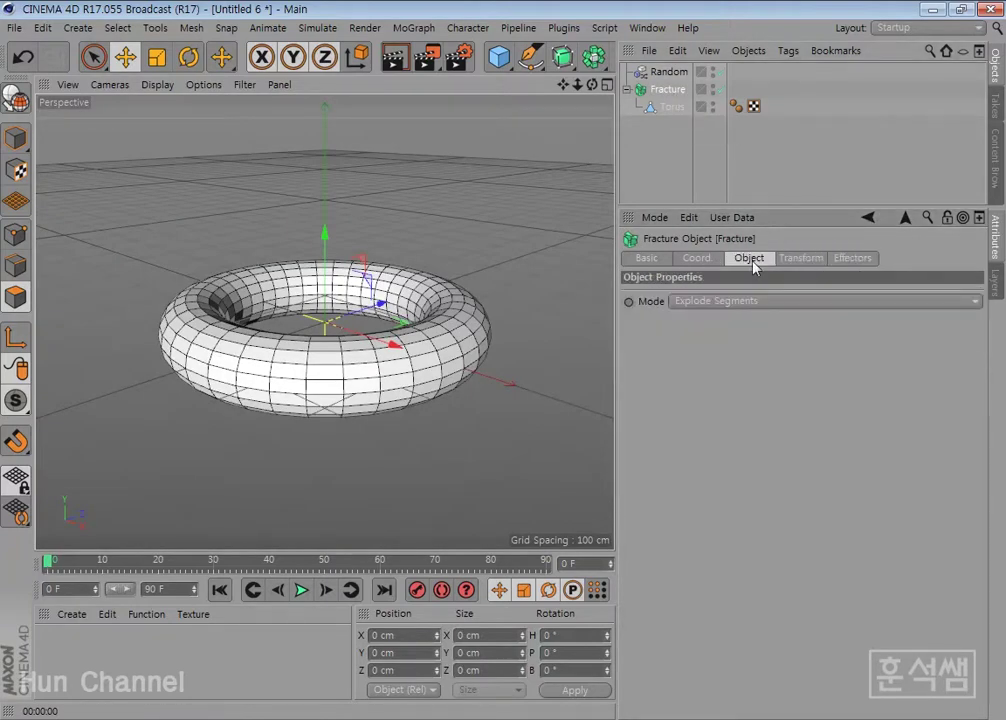
pyautogui.click(762, 302)
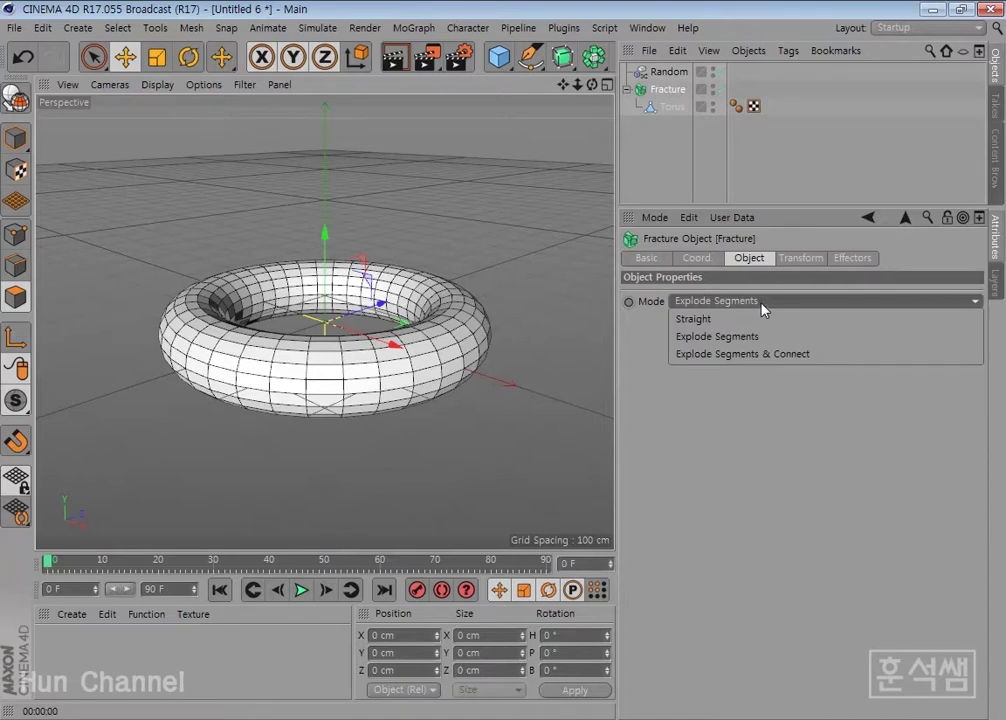
pyautogui.click(759, 356)
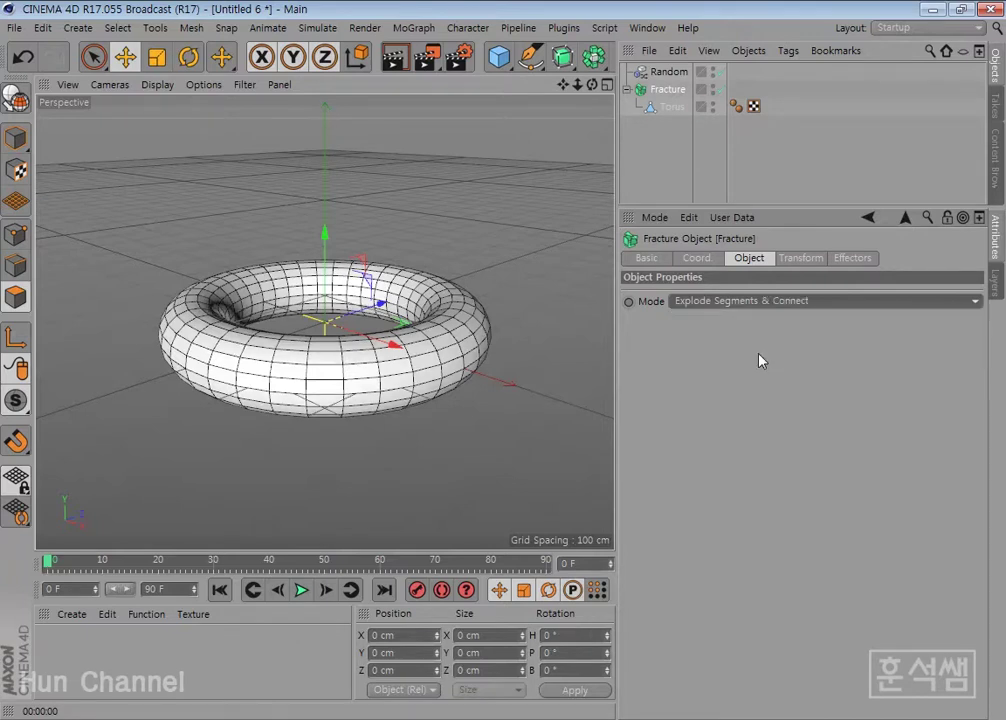
pyautogui.click(753, 301)
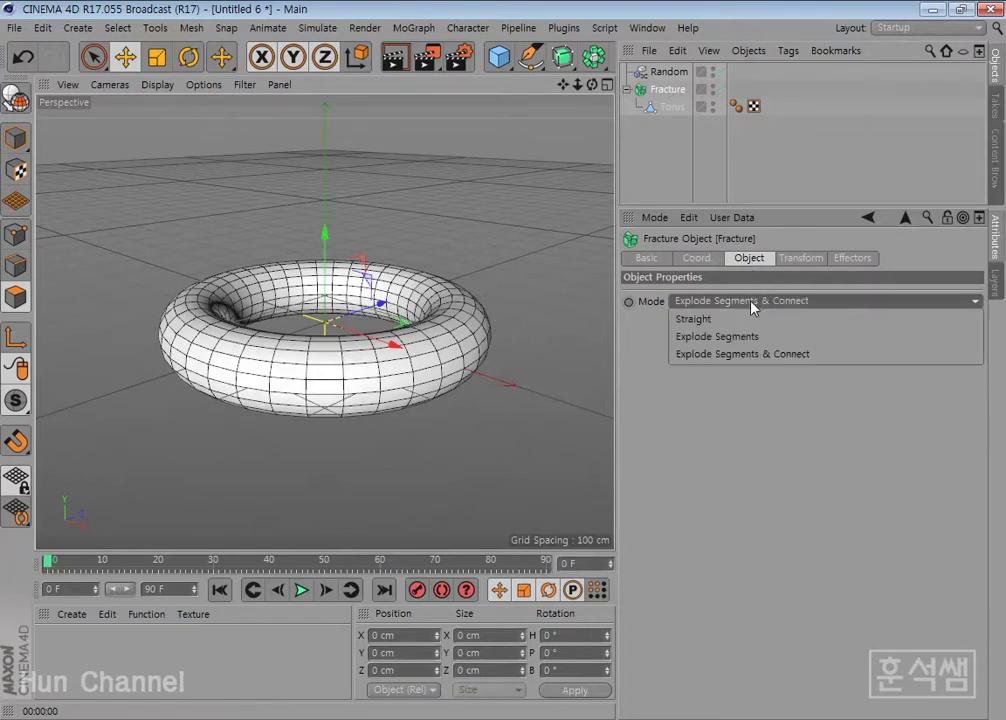
pyautogui.click(748, 357)
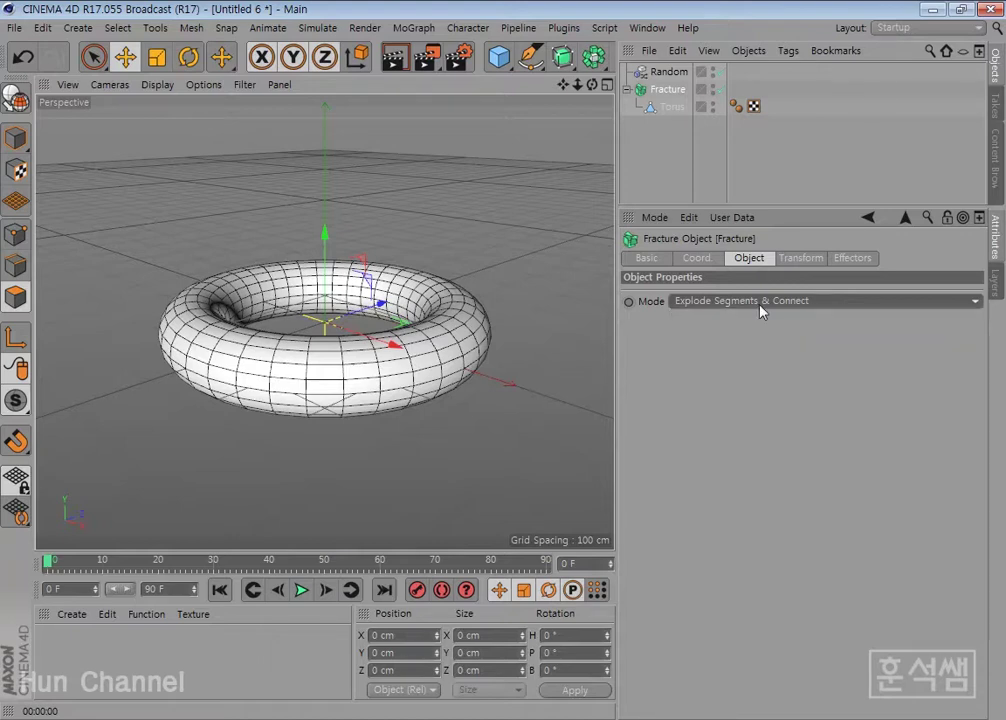
pyautogui.click(757, 300)
pyautogui.click(746, 360)
pyautogui.click(395, 57)
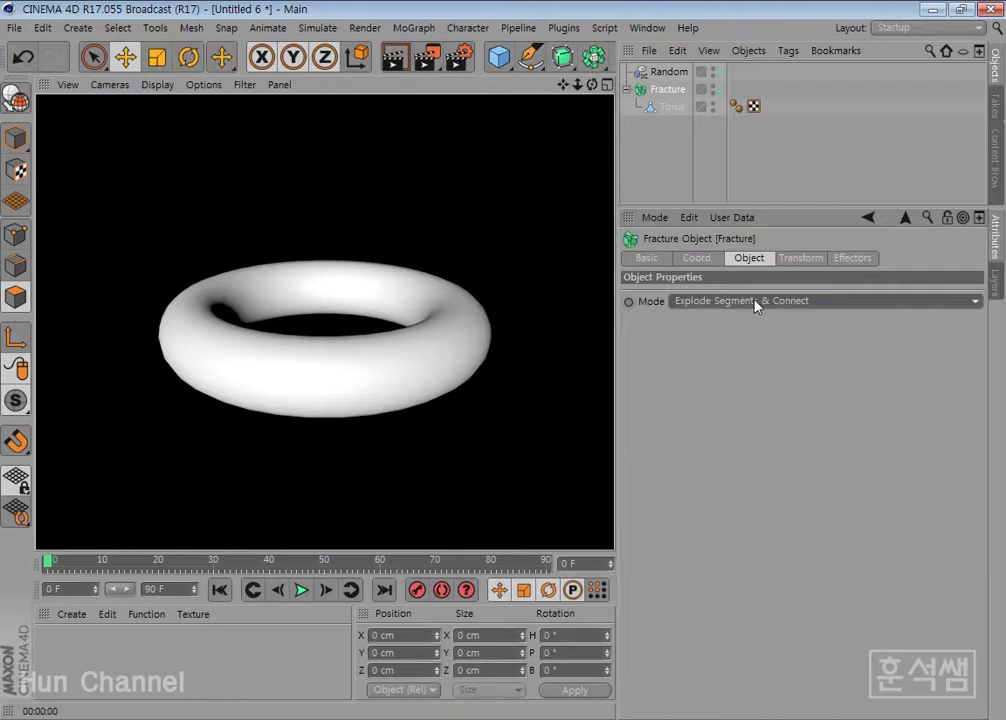
# Nudge the Random effector strength, then set the Fracture object's Mode back to Explode Segments
pyautogui.click(668, 72)
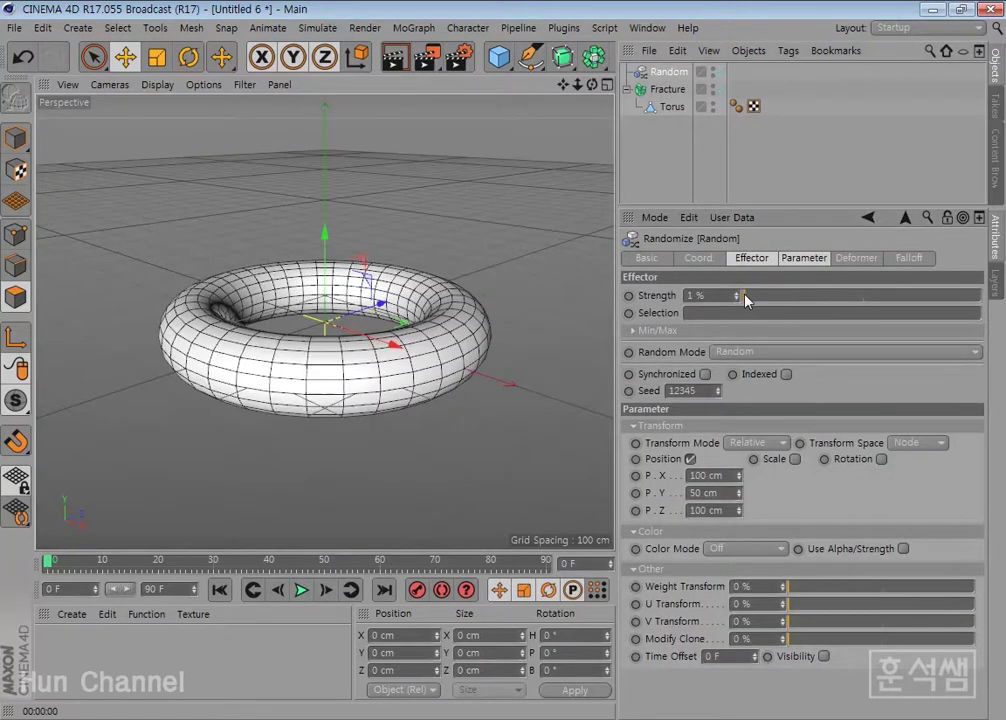
pyautogui.moveTo(741, 296)
pyautogui.mouseDown()
pyautogui.moveTo(772, 295)
pyautogui.moveTo(730, 292)
pyautogui.moveTo(820, 296)
pyautogui.moveTo(730, 292)
pyautogui.mouseUp()
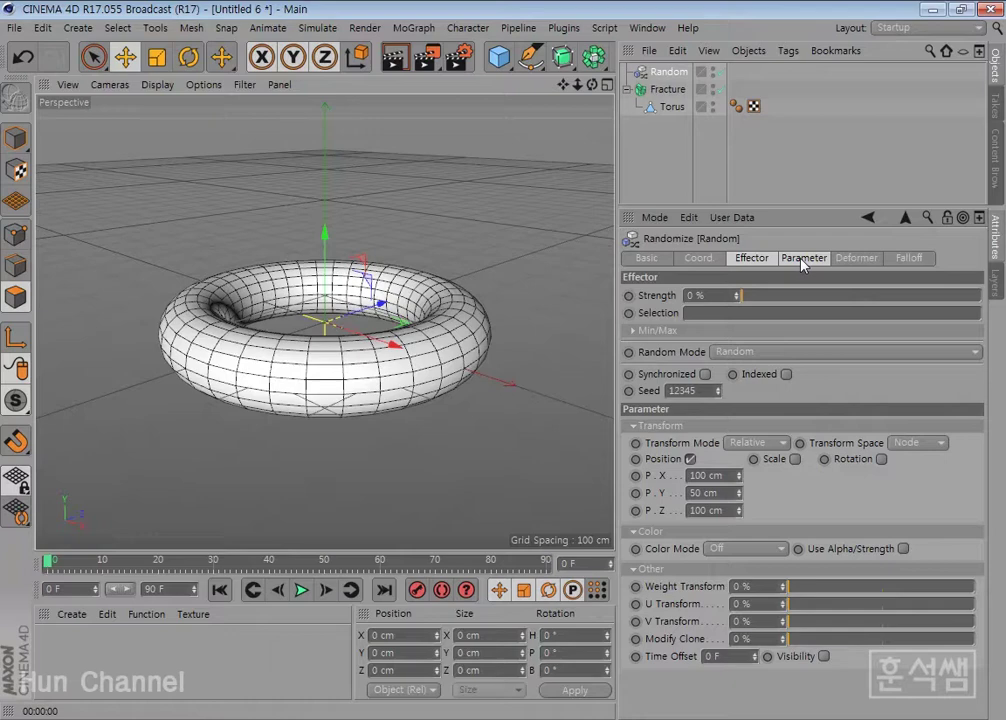
pyautogui.click(673, 92)
pyautogui.click(766, 300)
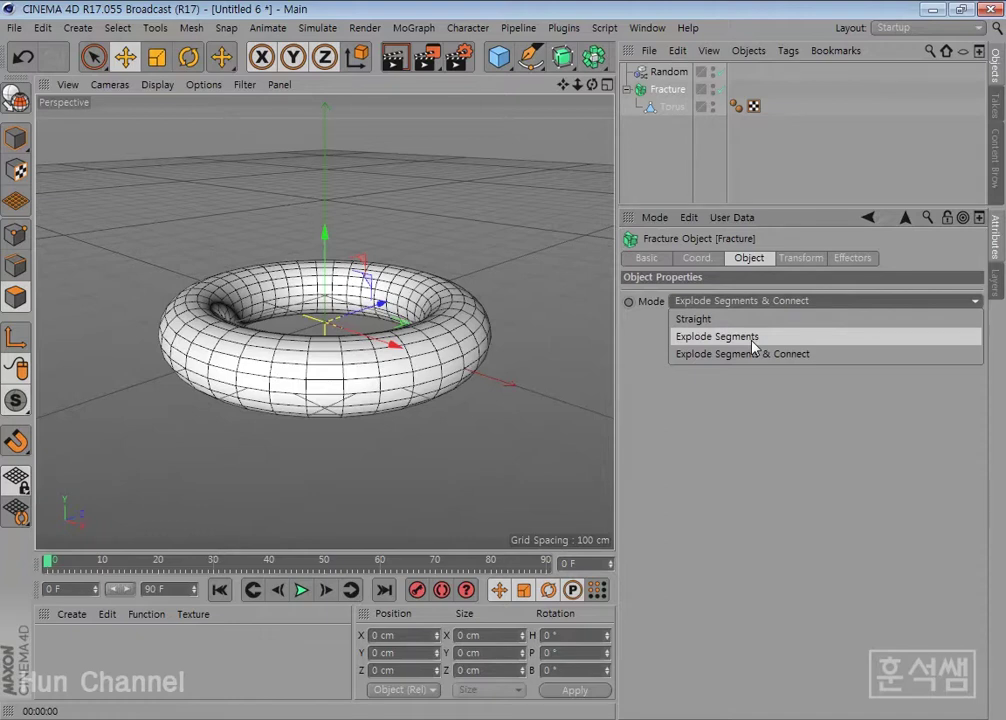
pyautogui.click(753, 340)
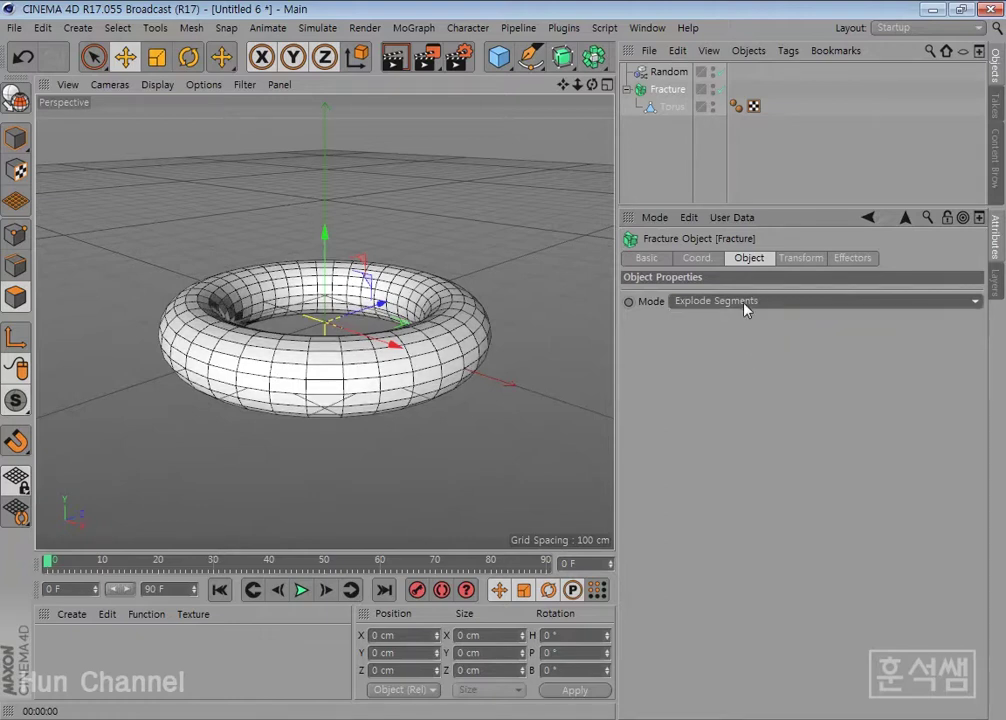
# Keyframe Random Strength at 0% on frame 0 and 100% on frame 40, then set the end frame to 150
pyautogui.click(669, 73)
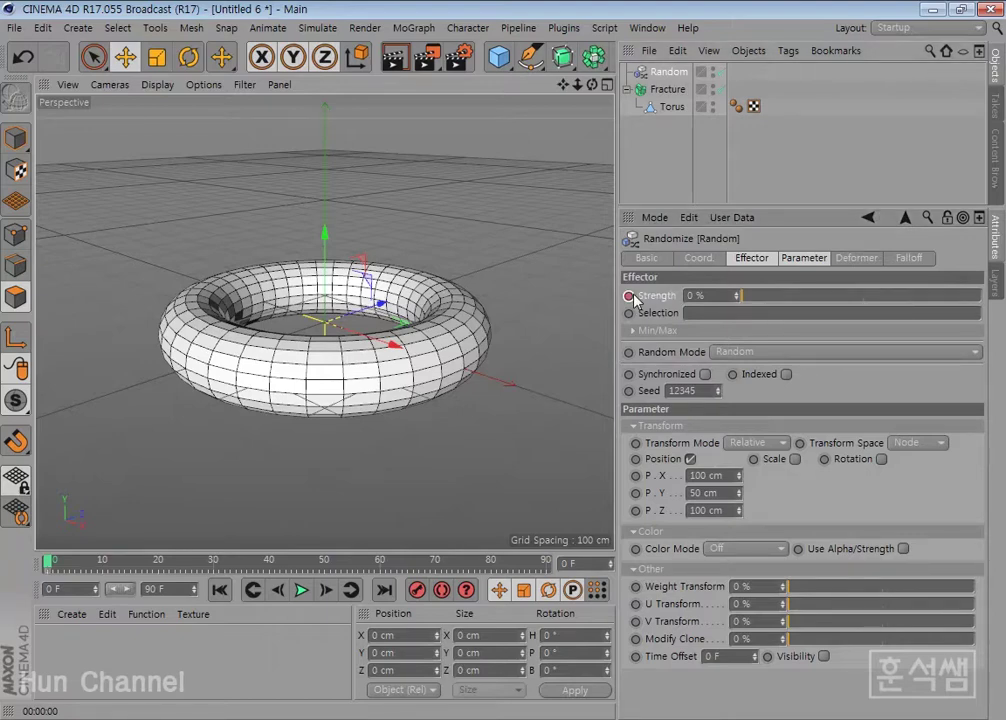
pyautogui.keyDown('ctrl'); pyautogui.click(629, 296); pyautogui.keyUp('ctrl')
pyautogui.click(270, 563)
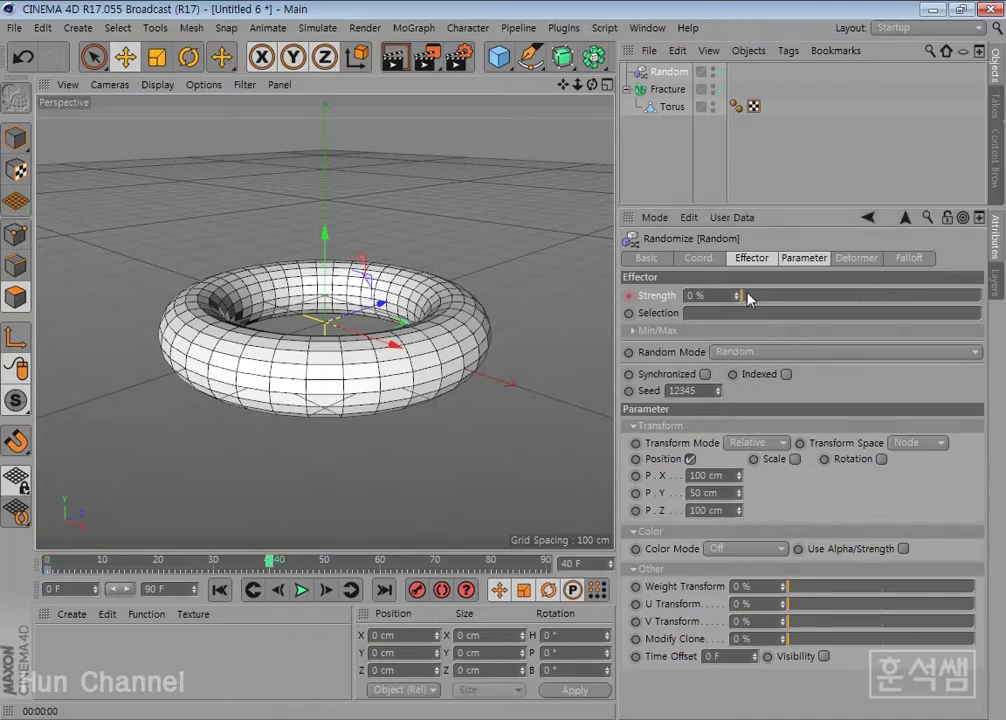
pyautogui.moveTo(747, 298); pyautogui.dragTo(925, 296)
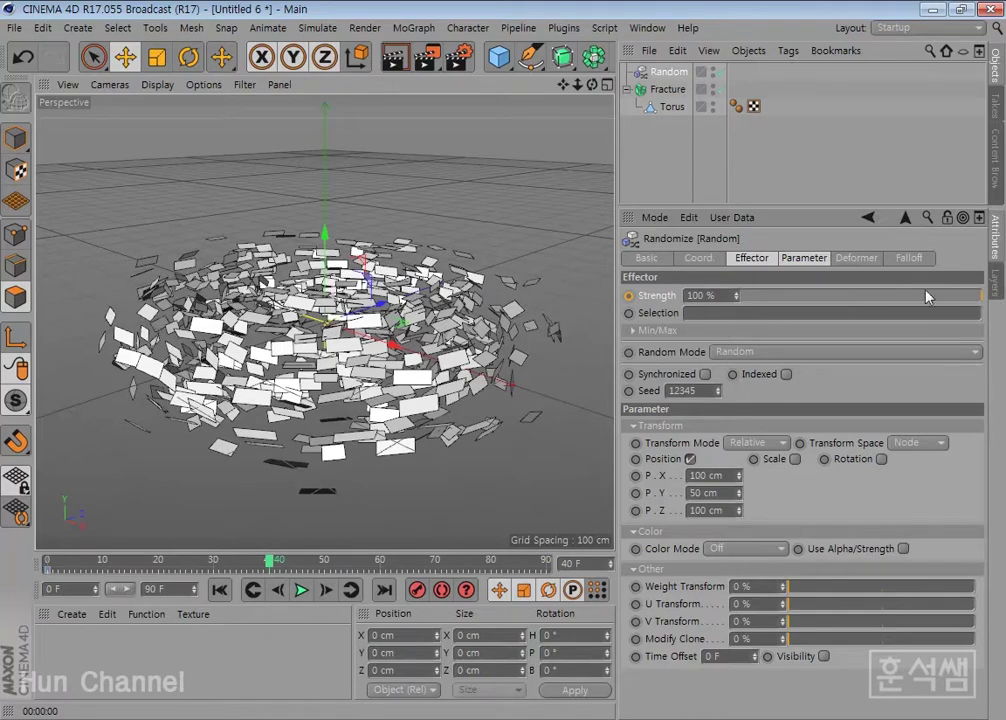
pyautogui.keyDown('ctrl'); pyautogui.click(629, 297); pyautogui.keyUp('ctrl')
pyautogui.write('150')
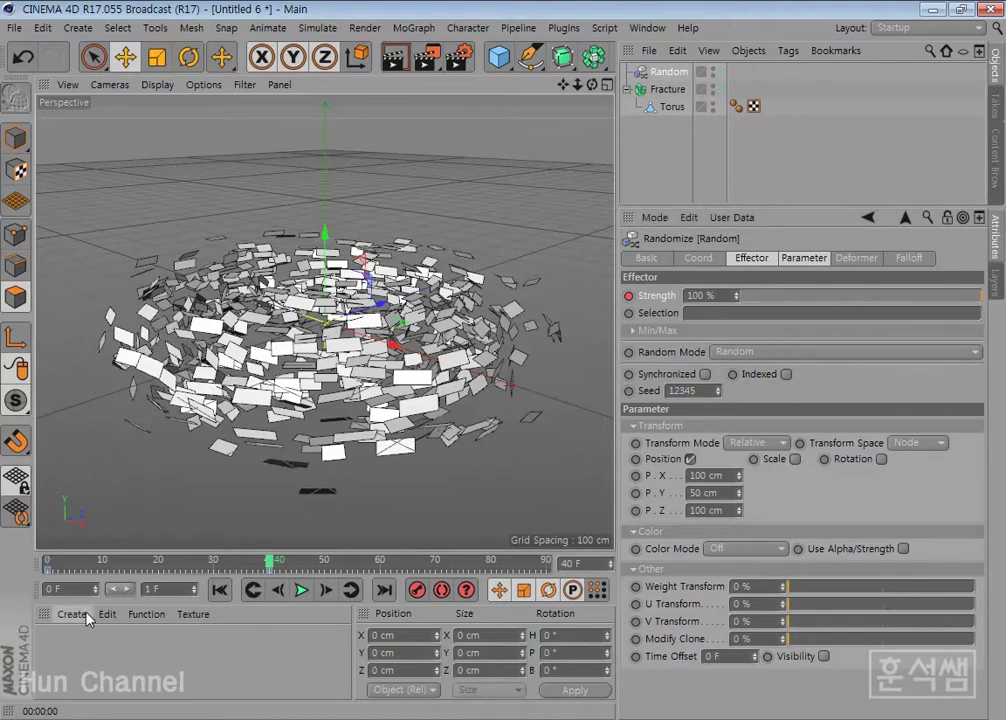
pyautogui.press('Return')
# Expand the timeline to the full 150 frames and play the scatter animation from frame 0
pyautogui.moveTo(128, 589); pyautogui.dragTo(140, 589)
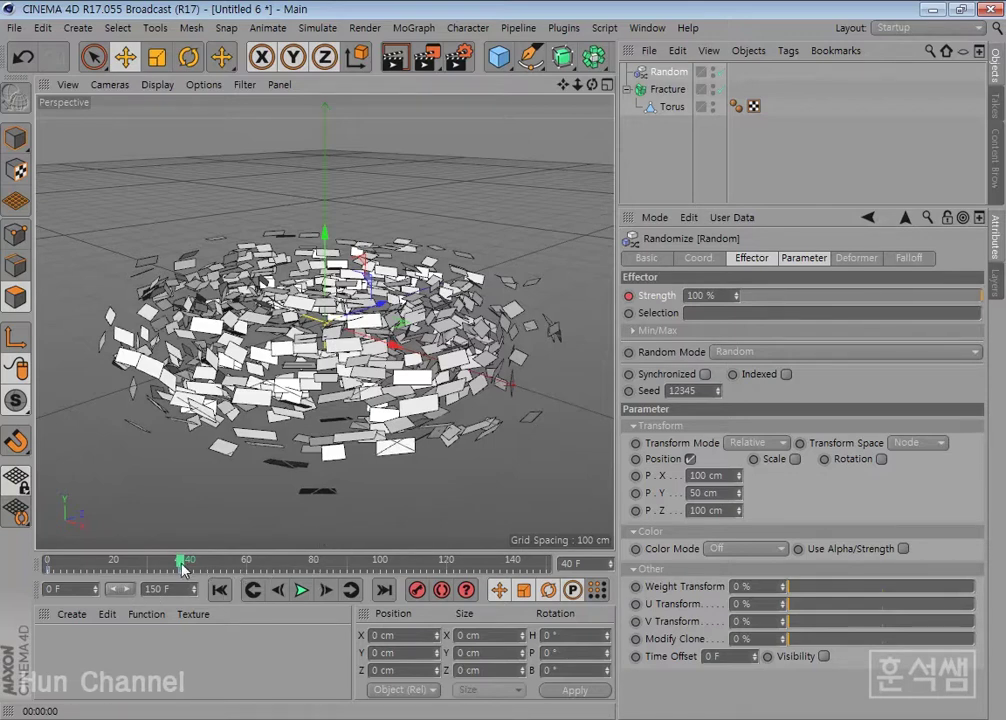
pyautogui.moveTo(181, 562); pyautogui.dragTo(47, 562)
pyautogui.click(301, 591)
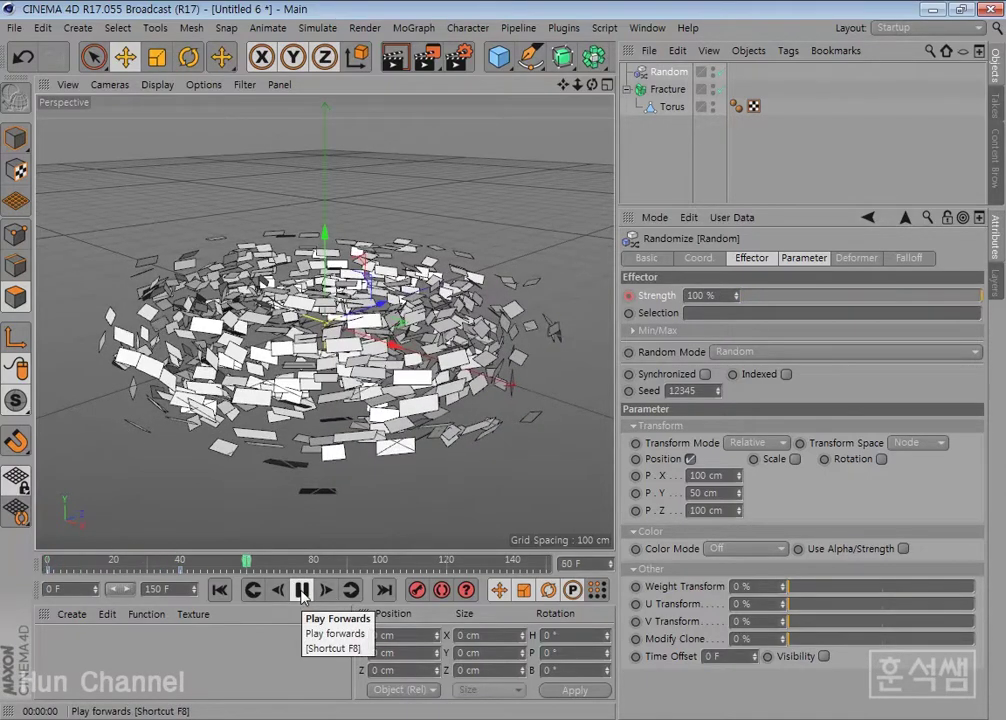
pyautogui.click(301, 591)
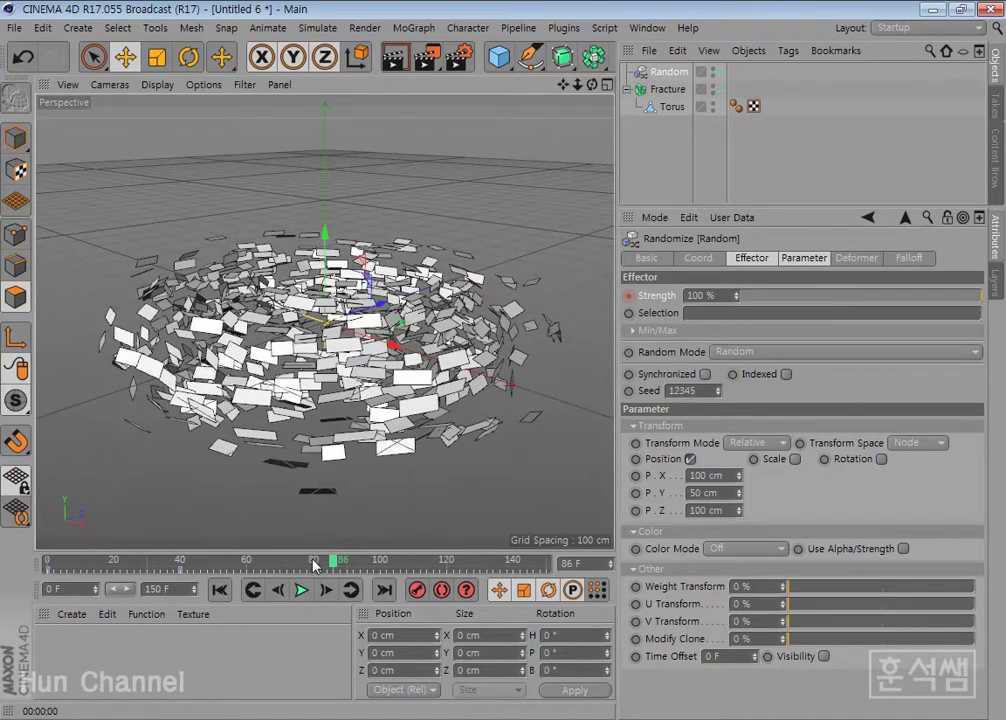
# At frame 120, keyframe Random Strength back to 0% and replay the animation
pyautogui.click(315, 563)
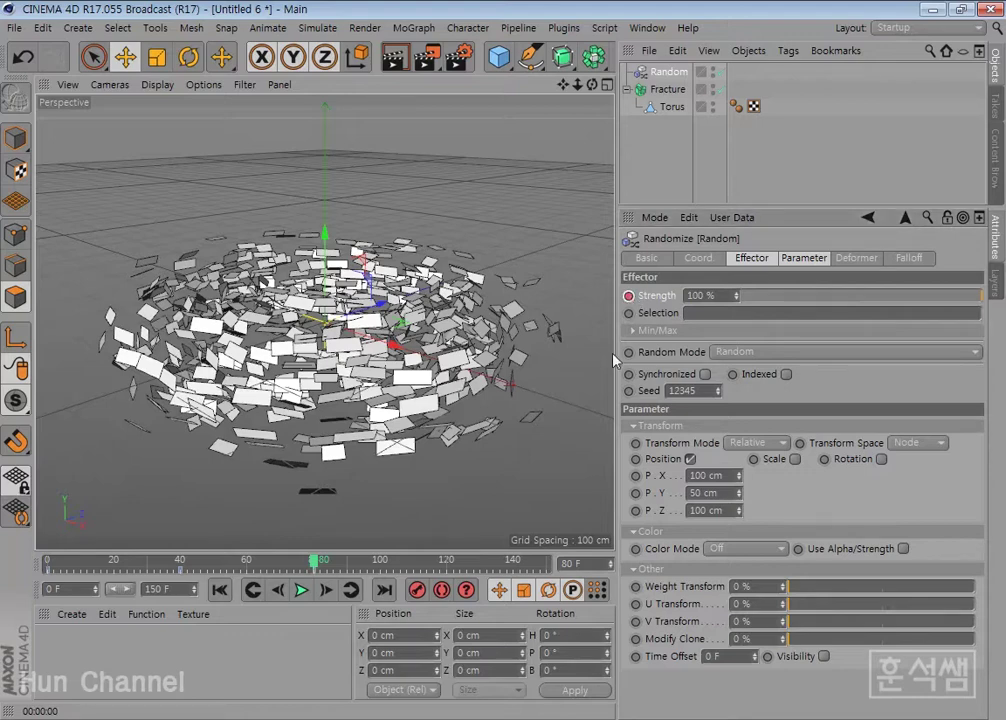
pyautogui.click(446, 566)
pyautogui.click(447, 562)
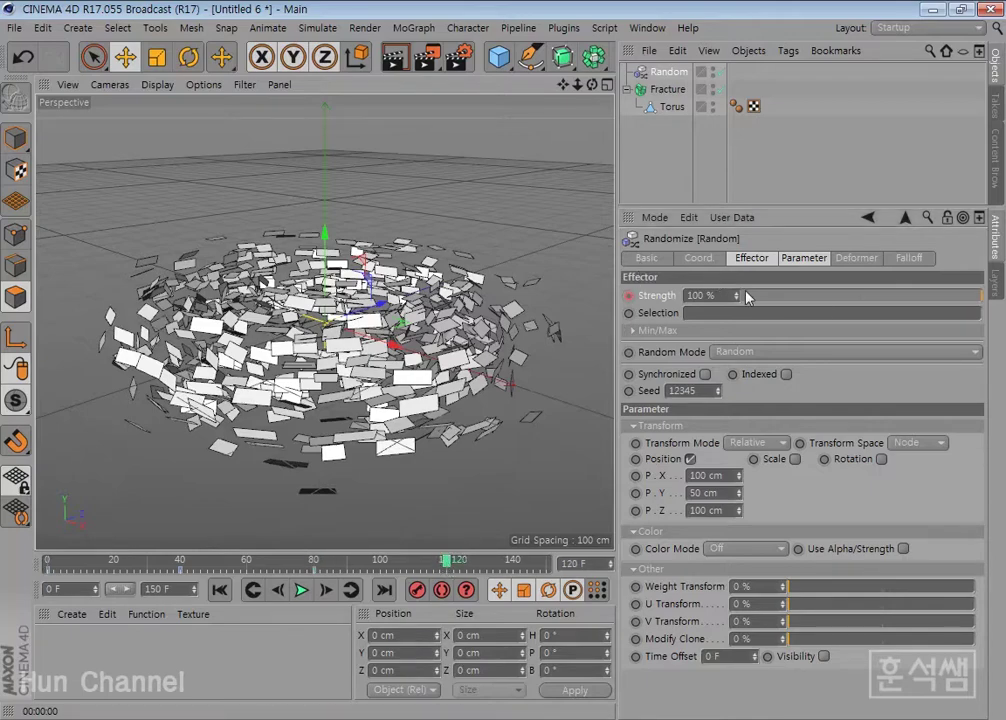
pyautogui.moveTo(957, 287); pyautogui.dragTo(734, 294)
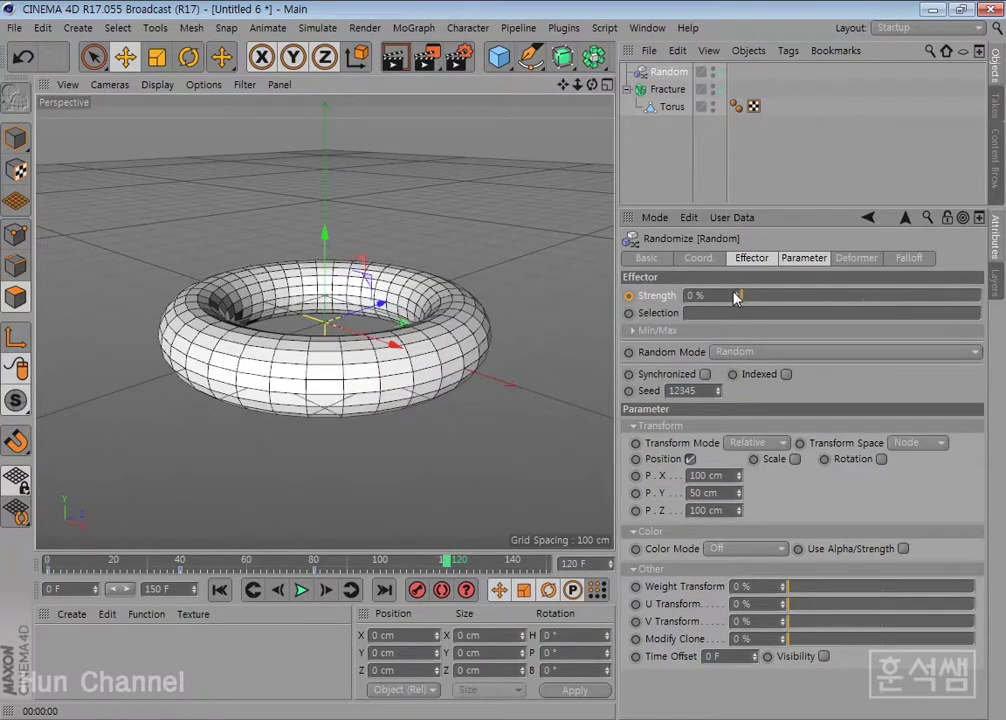
pyautogui.click(628, 295)
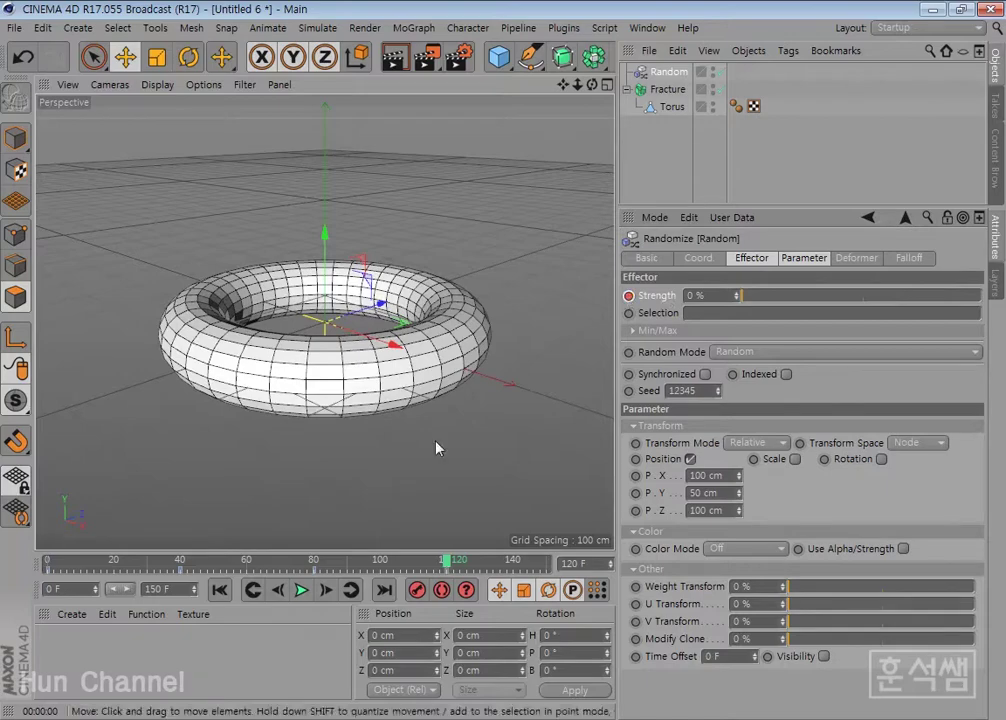
pyautogui.click(219, 590)
# Play the animation, stop back on frame 120, render to confirm the whole torus, then select Fracture
pyautogui.click(301, 590)
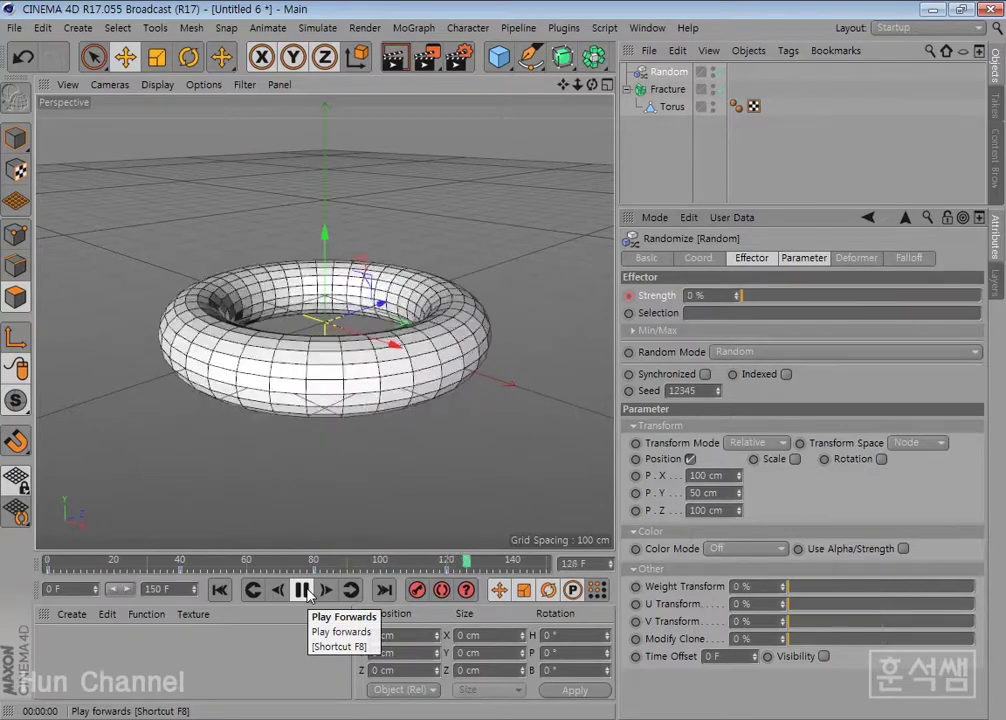
pyautogui.click(303, 592)
pyautogui.moveTo(473, 561); pyautogui.dragTo(447, 563)
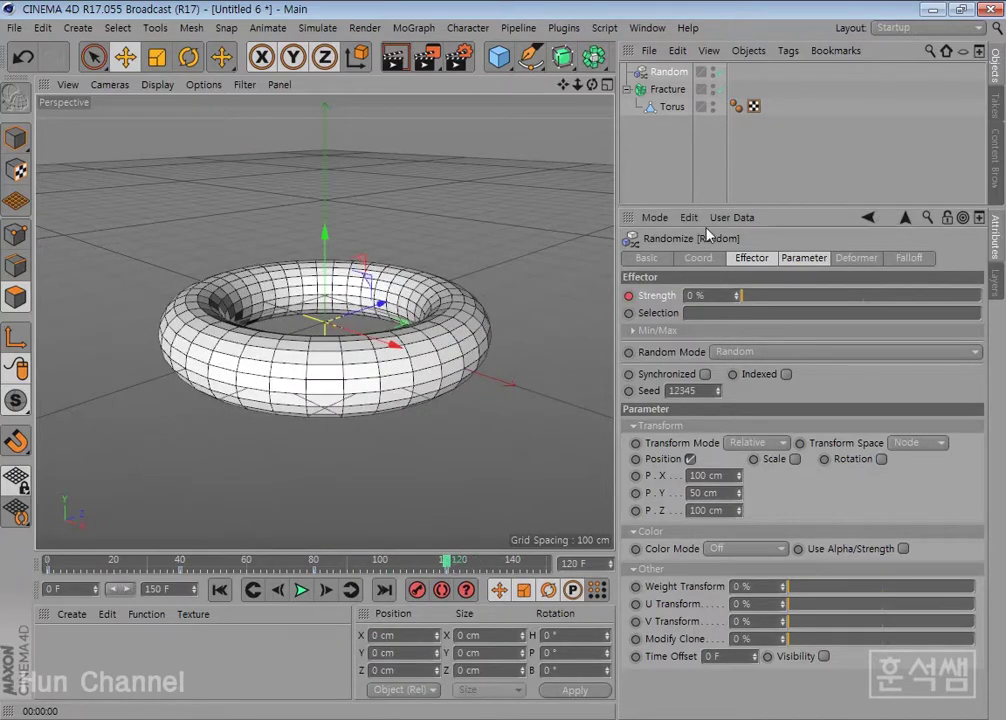
pyautogui.click(397, 62)
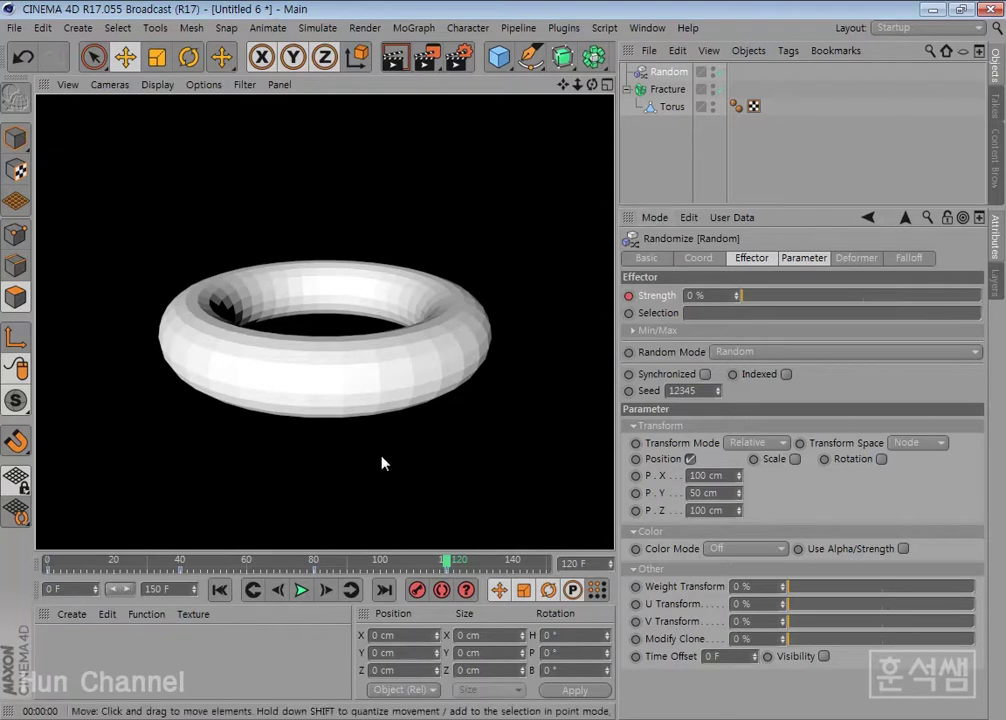
pyautogui.click(670, 91)
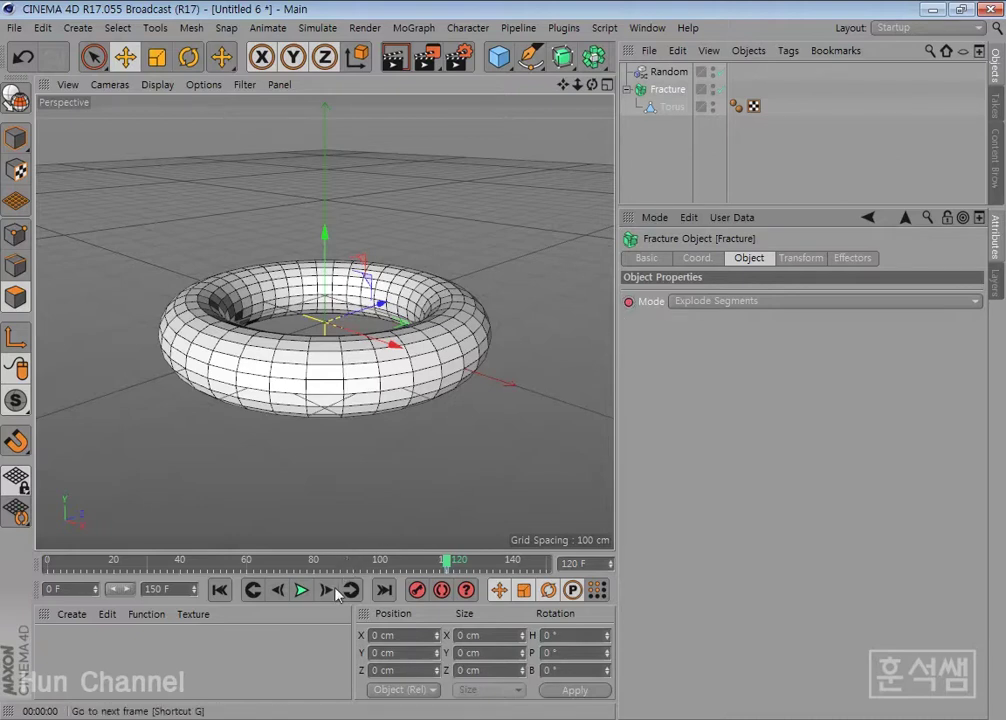
# At frame 121, switch the Fracture Mode to Explode Segments & Connect
pyautogui.moveTo(452, 563)
pyautogui.mouseDown()
pyautogui.moveTo(565, 566)
pyautogui.moveTo(451, 567)
pyautogui.mouseUp()
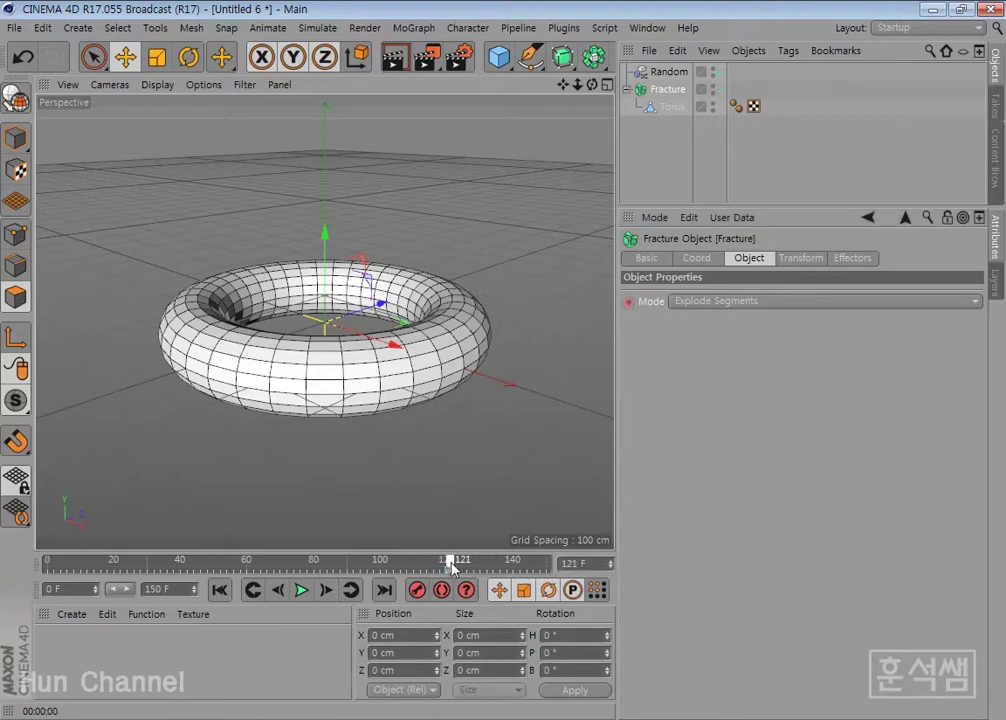
pyautogui.click(706, 302)
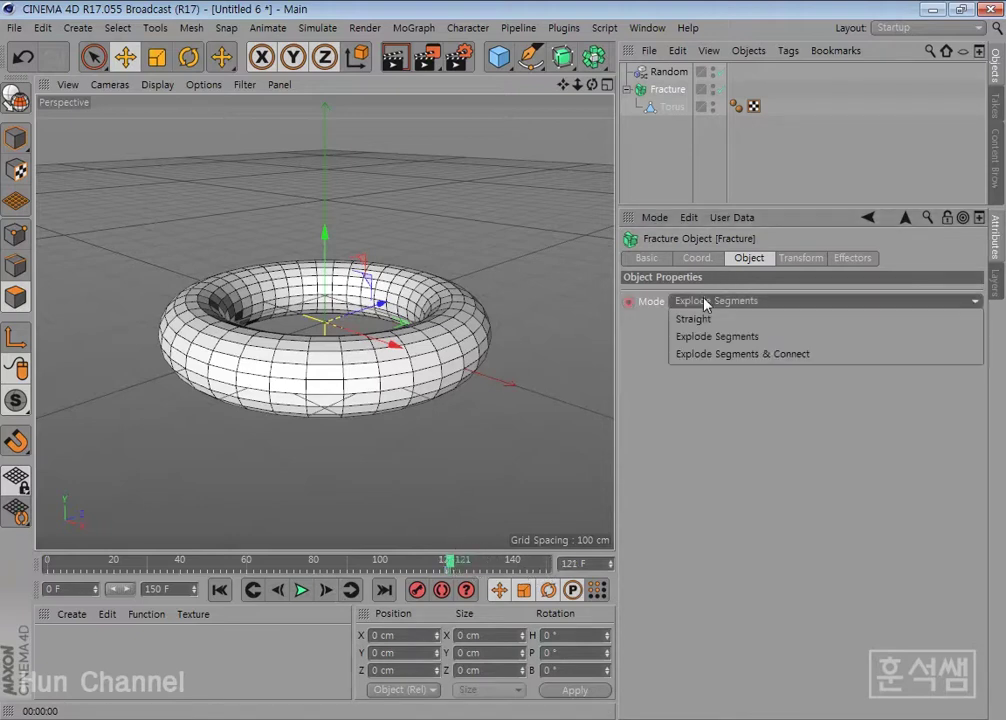
pyautogui.click(715, 354)
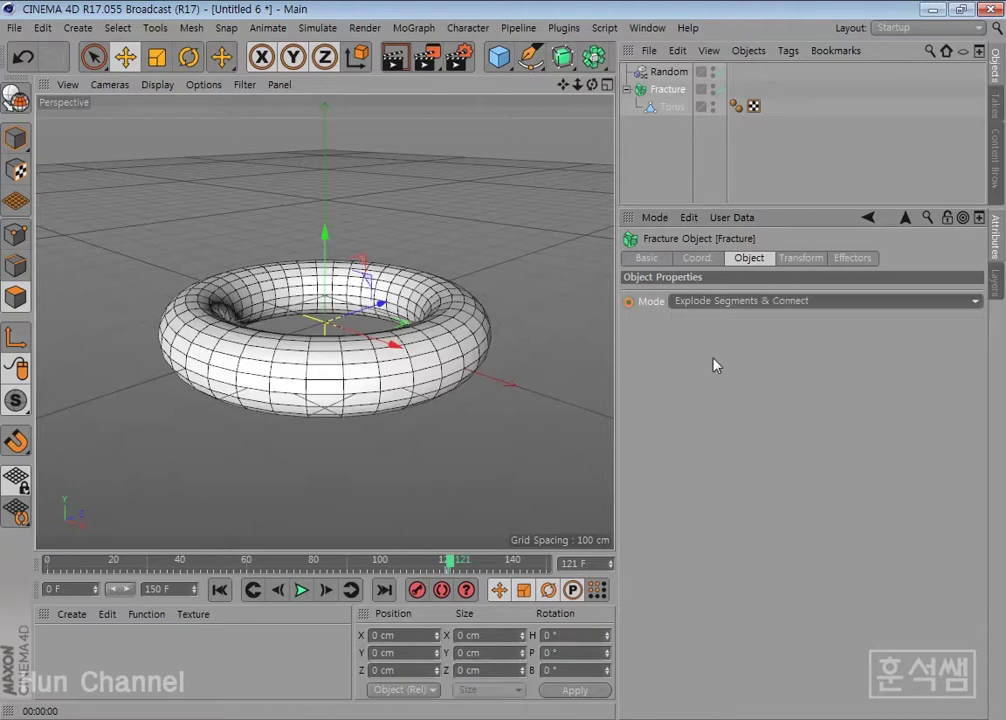
pyautogui.click(722, 304)
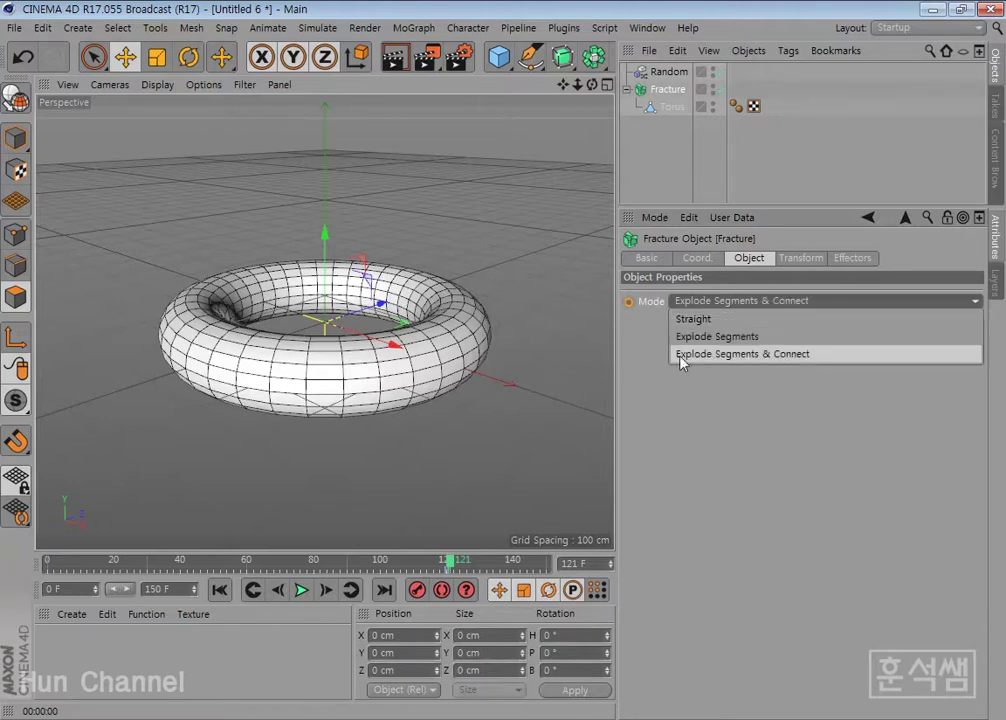
pyautogui.click(686, 356)
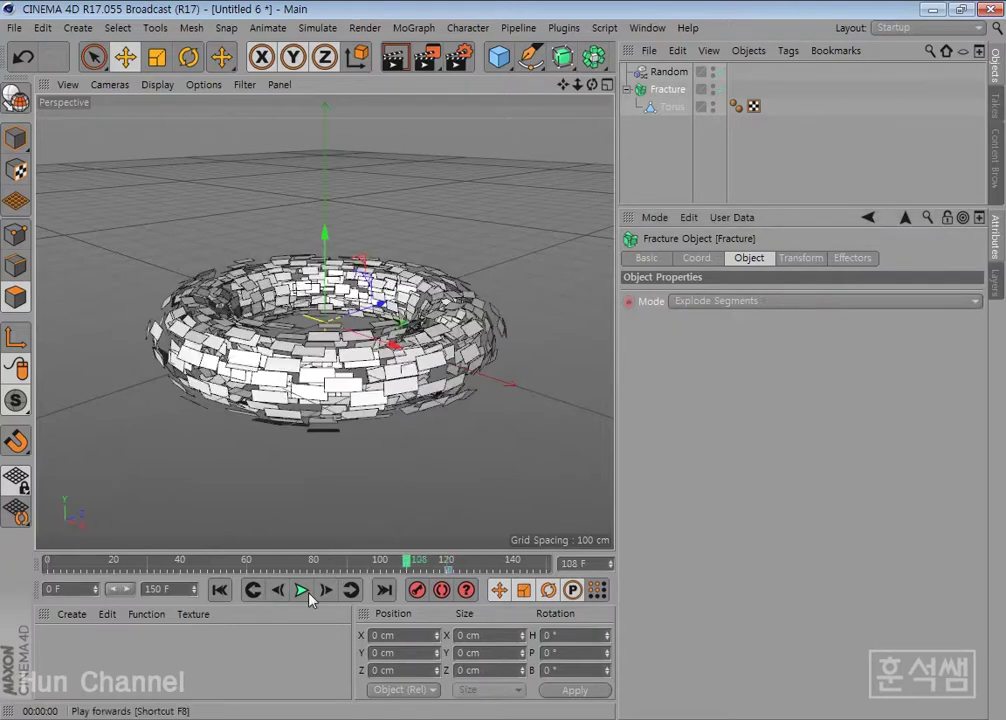
# Play the animation to verify the mode switch, then check the Mode list without changing it
pyautogui.click(302, 592)
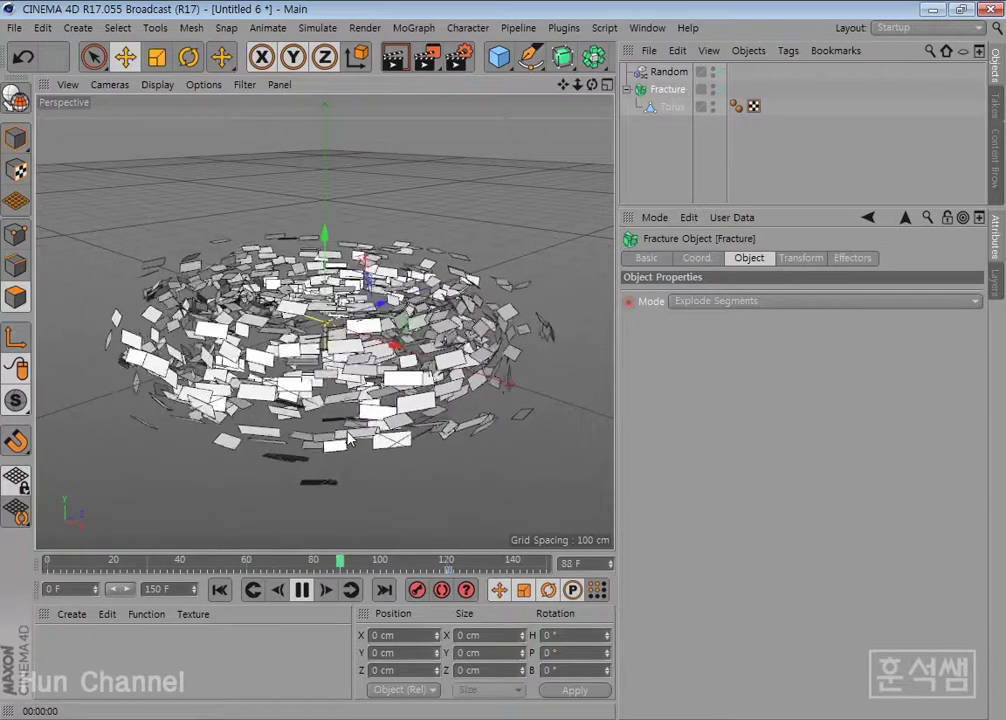
pyautogui.click(301, 590)
pyautogui.click(710, 301)
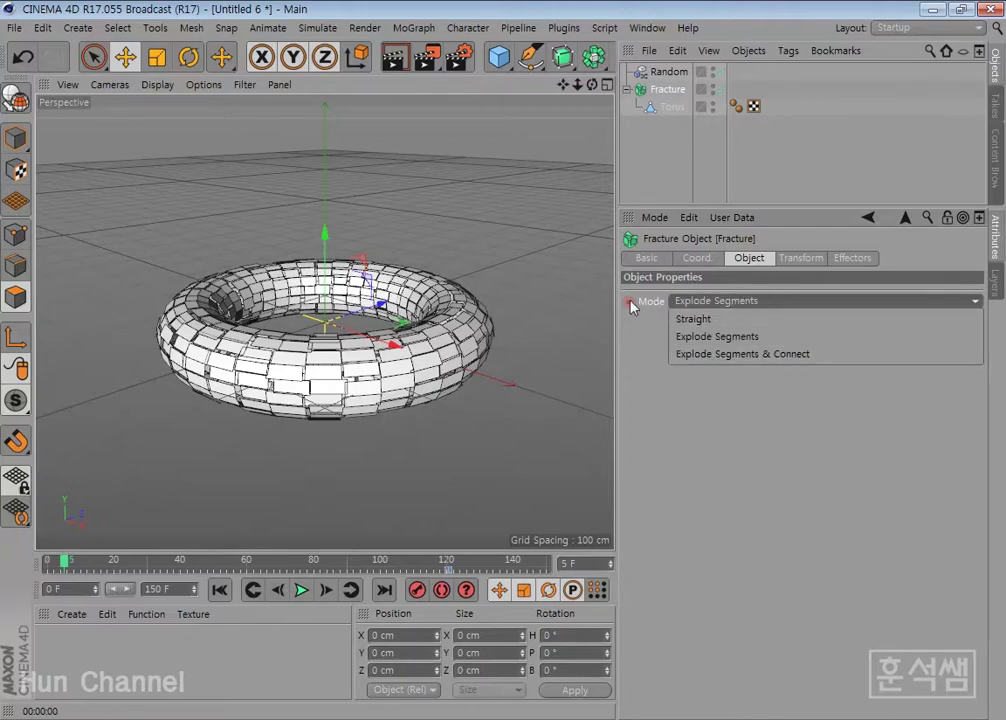
pyautogui.click(657, 311)
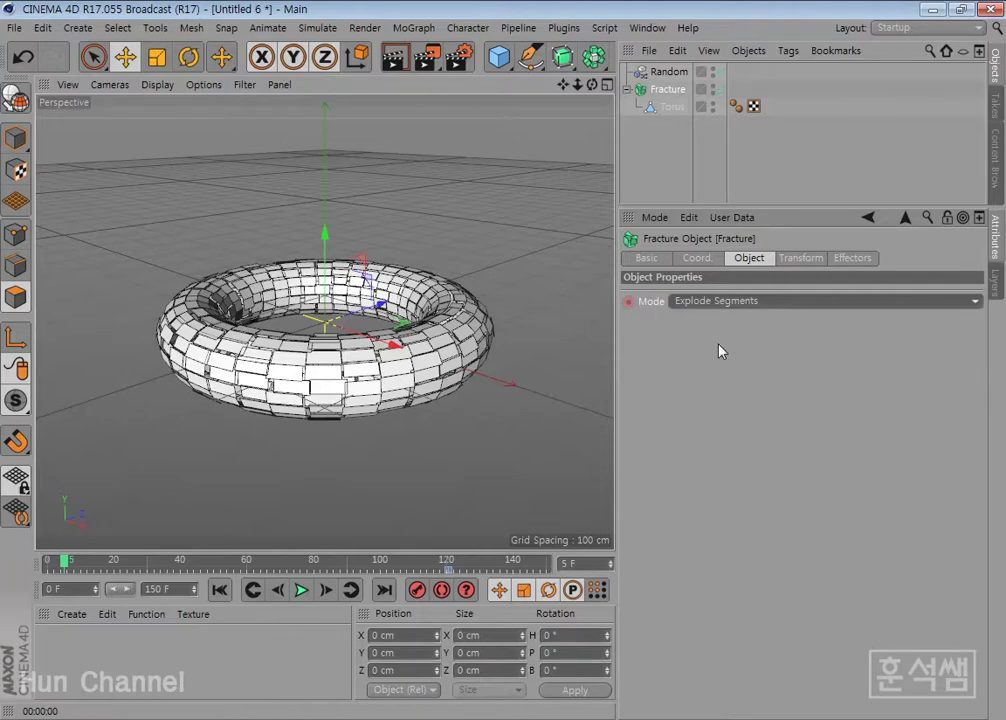
# Select the Torus object at frame 0 and open the Mesh > Commands menu
pyautogui.click(670, 108)
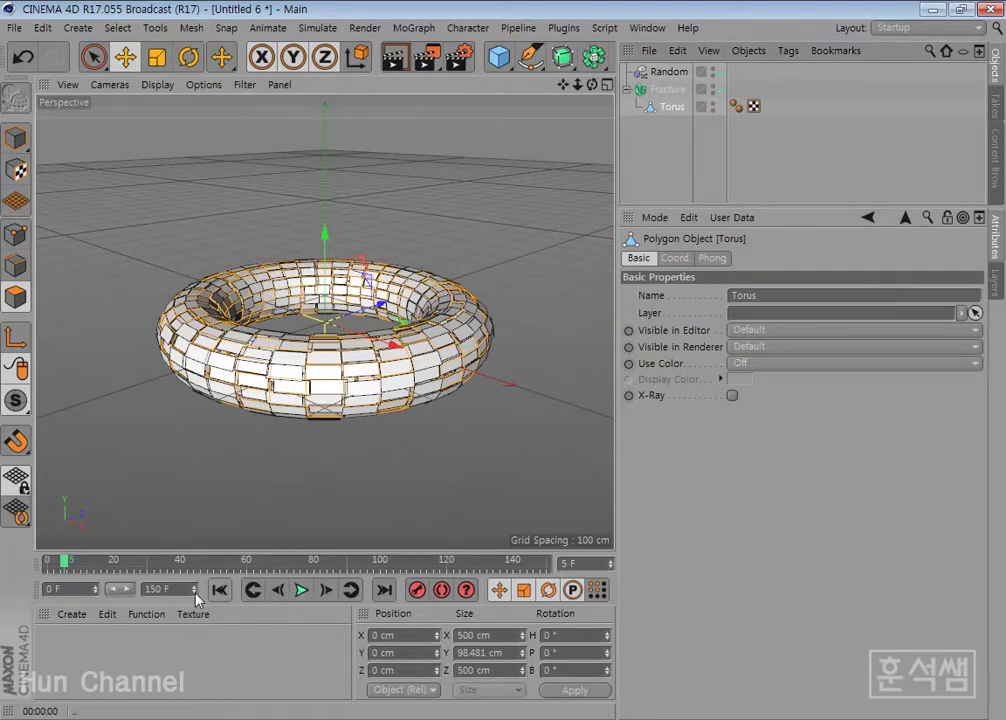
pyautogui.click(230, 596)
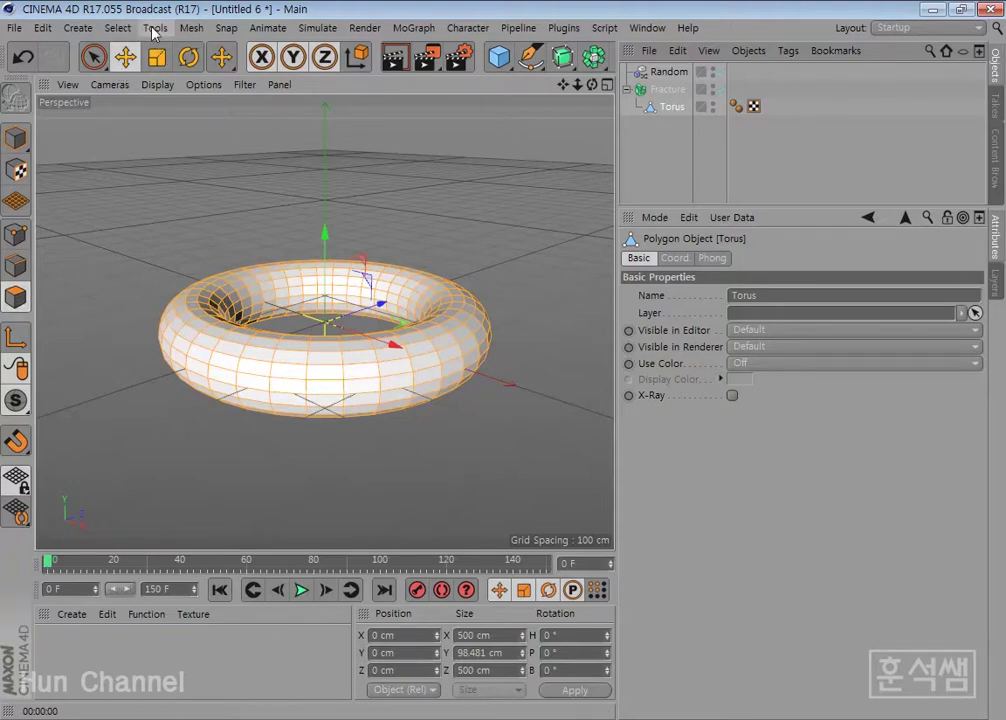
pyautogui.click(190, 28)
pyautogui.moveTo(210, 72)
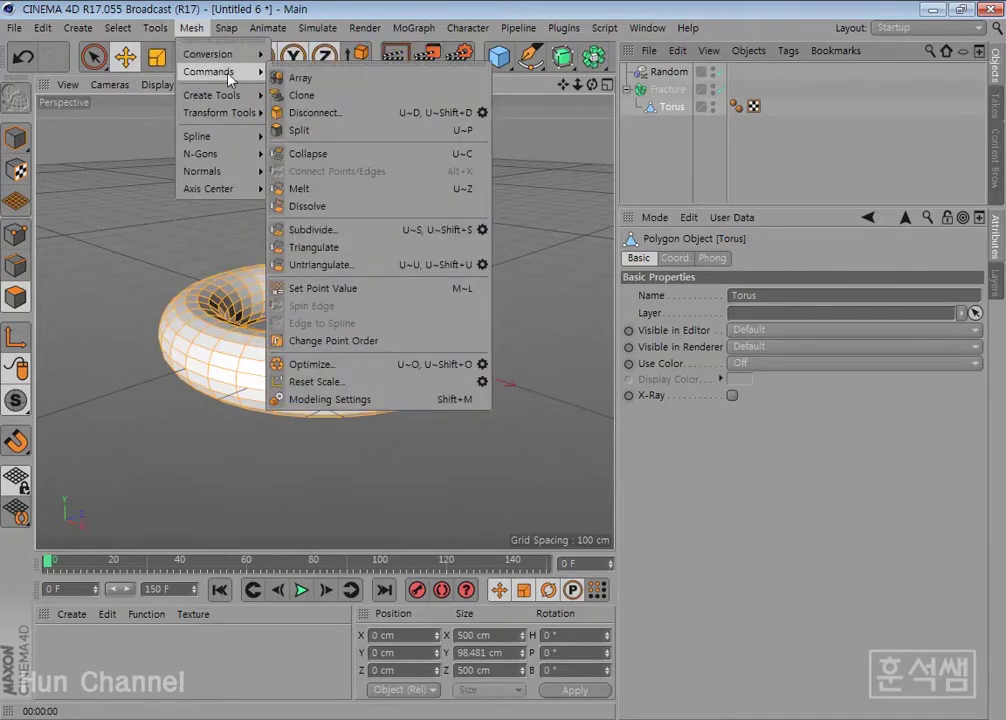